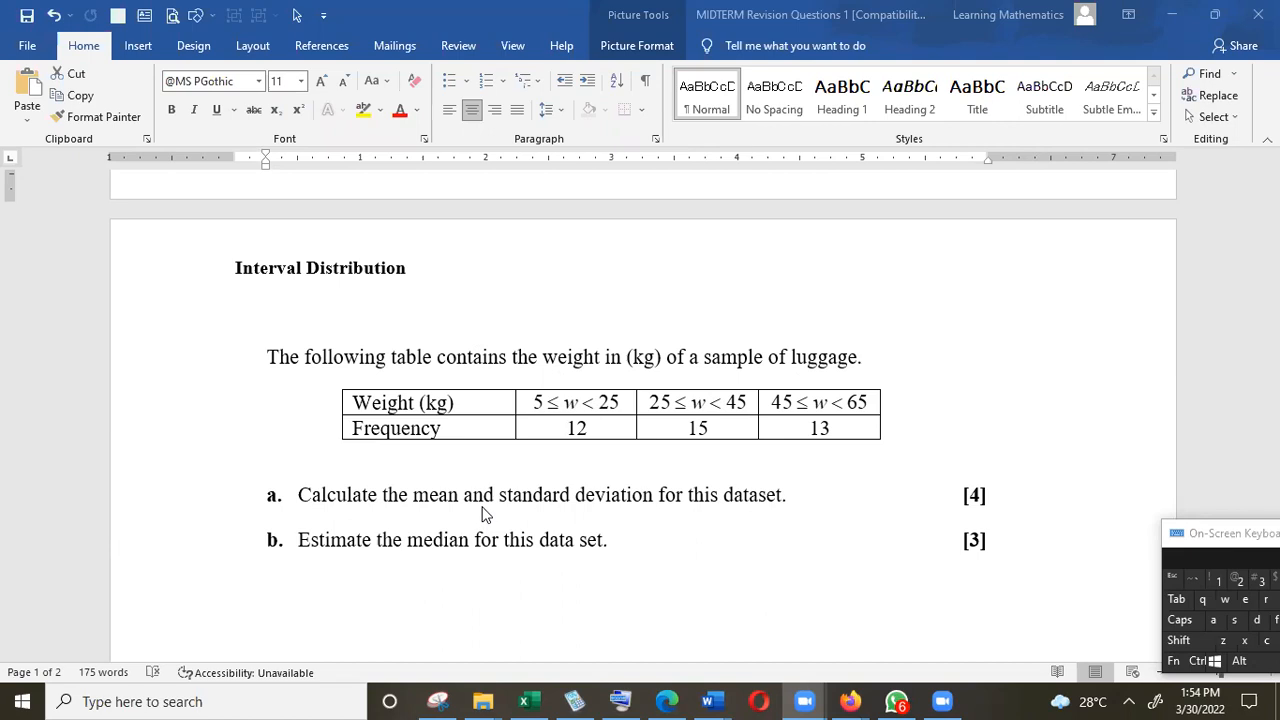
# Switch to the Excel workbook and move the scatter chart away from the columns beside the data table
pyautogui.click(676, 700)
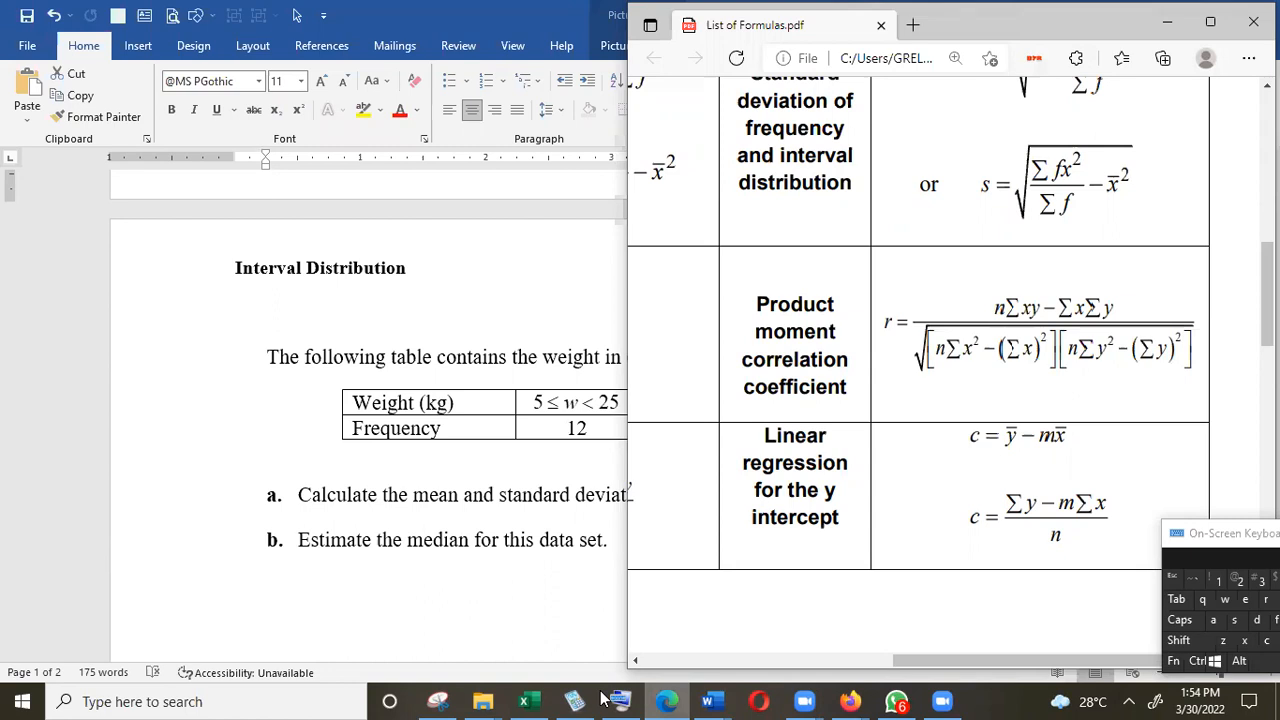
pyautogui.click(488, 492)
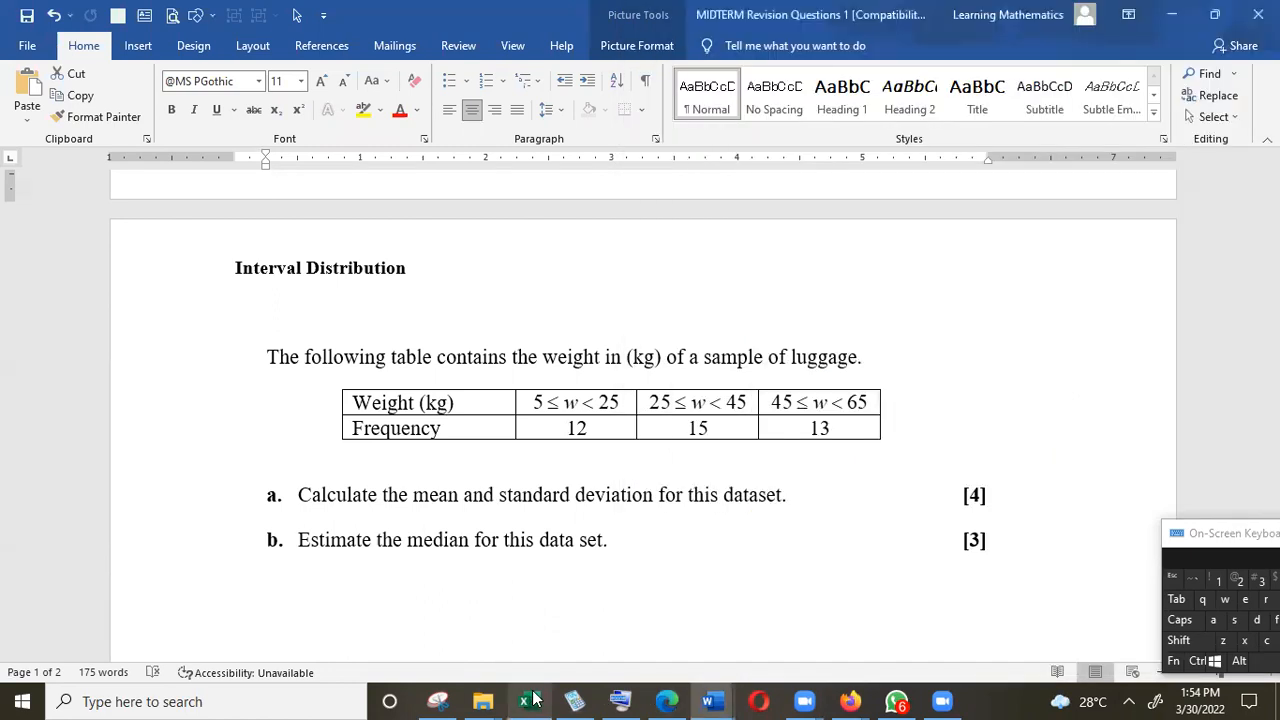
pyautogui.click(527, 701)
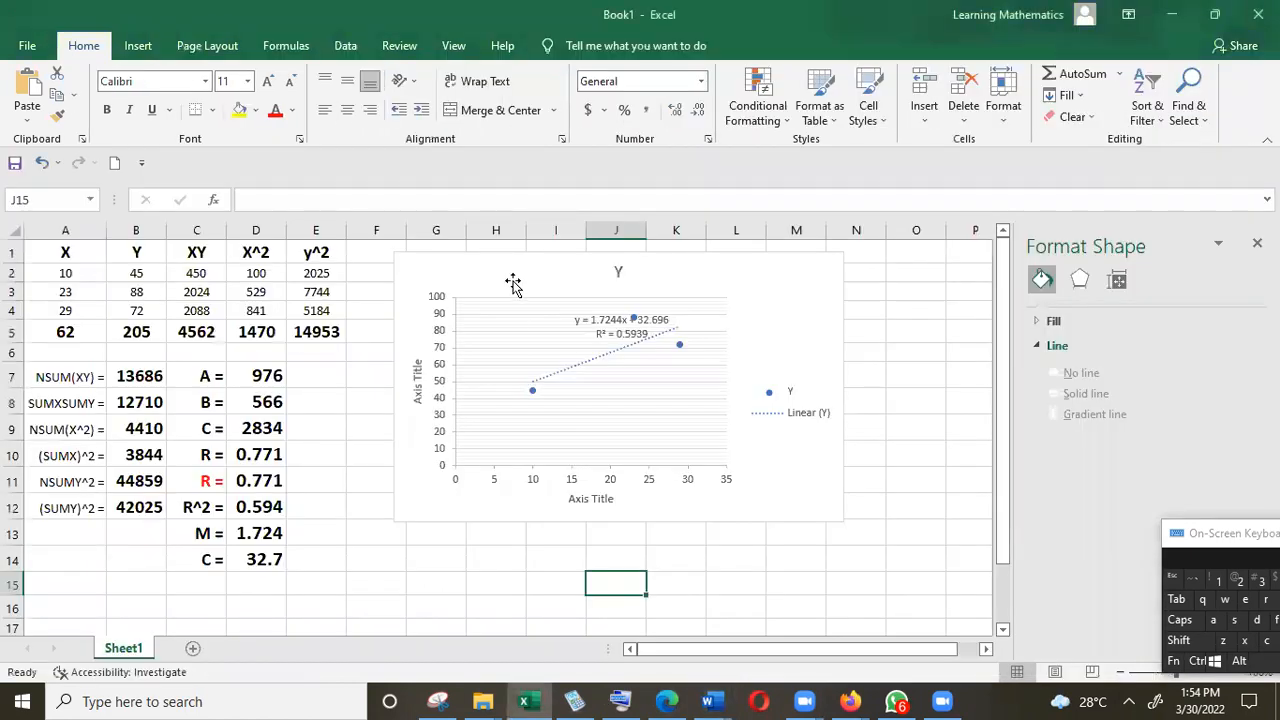
pyautogui.moveTo(512, 280); pyautogui.dragTo(823, 433)
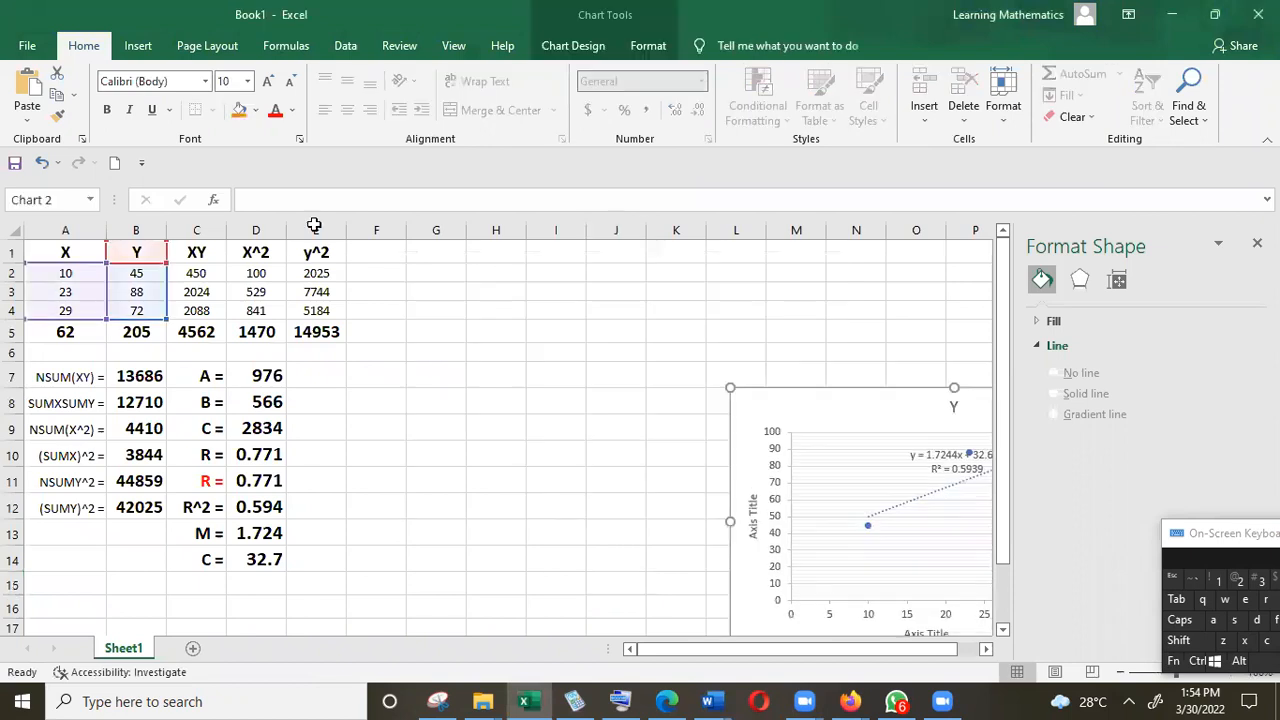
# Enter the column heading fx in cell F1
pyautogui.click(374, 251)
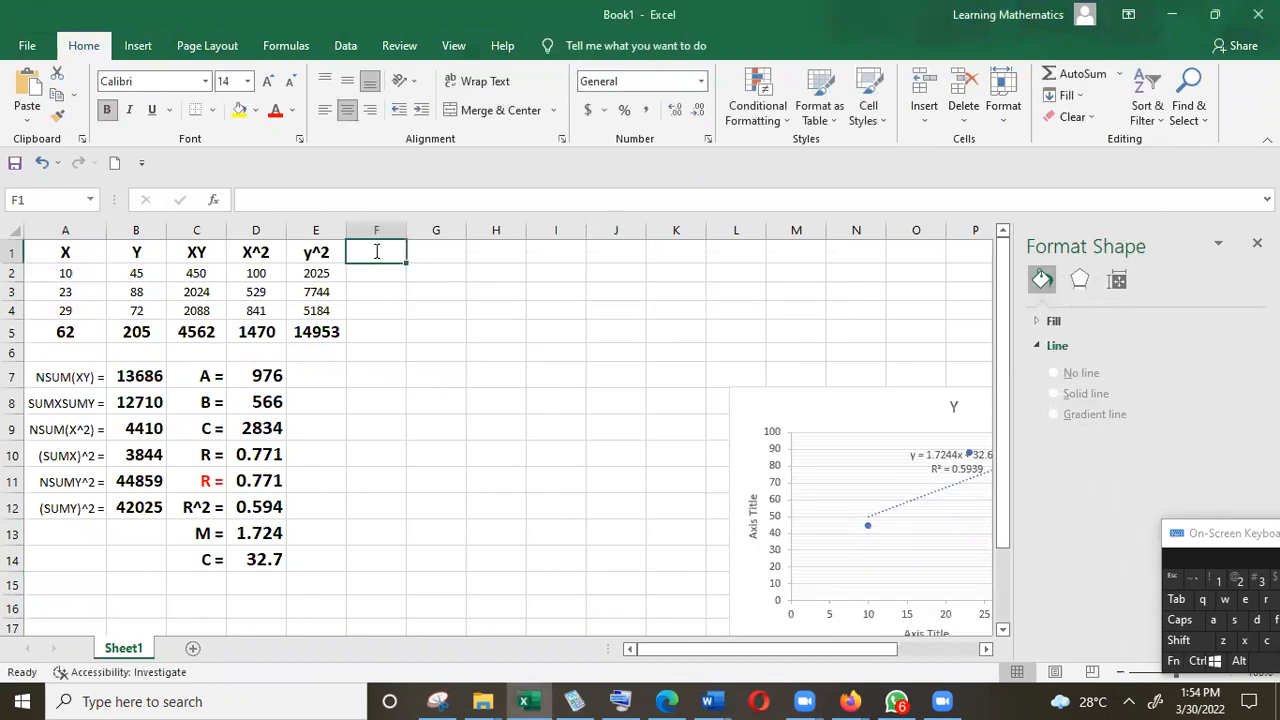
pyautogui.write('fx')
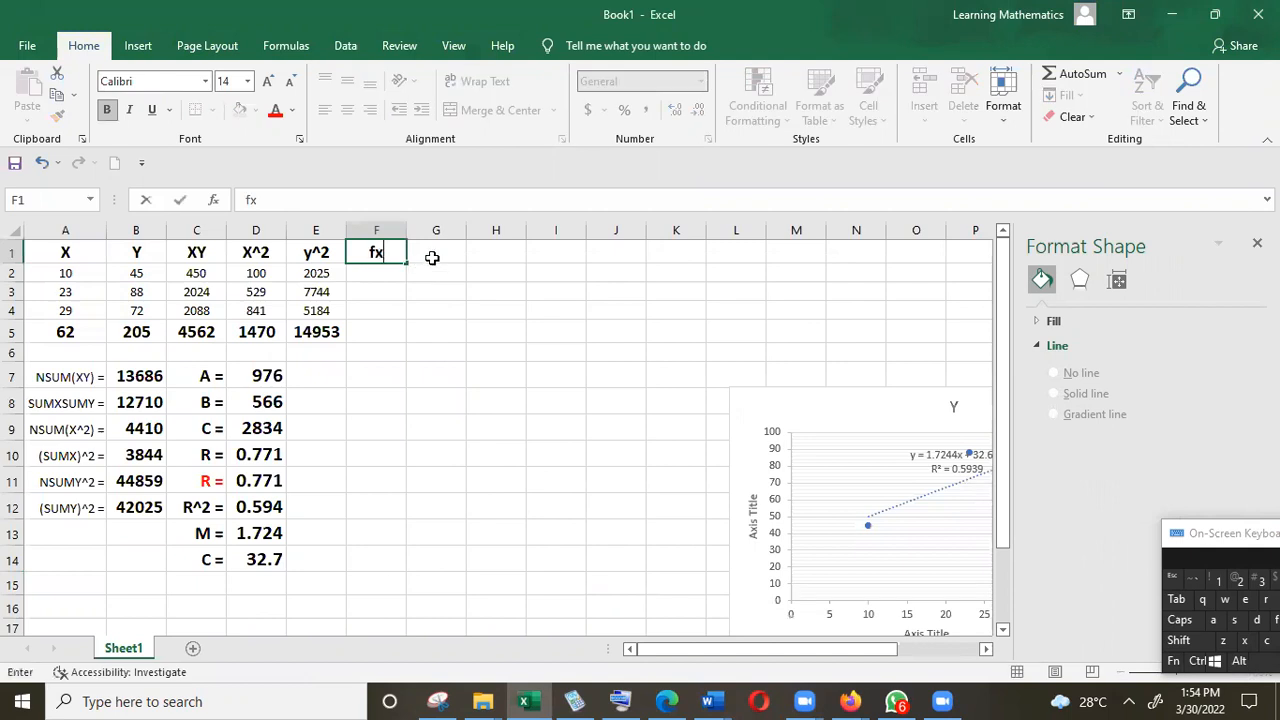
pyautogui.click(432, 257)
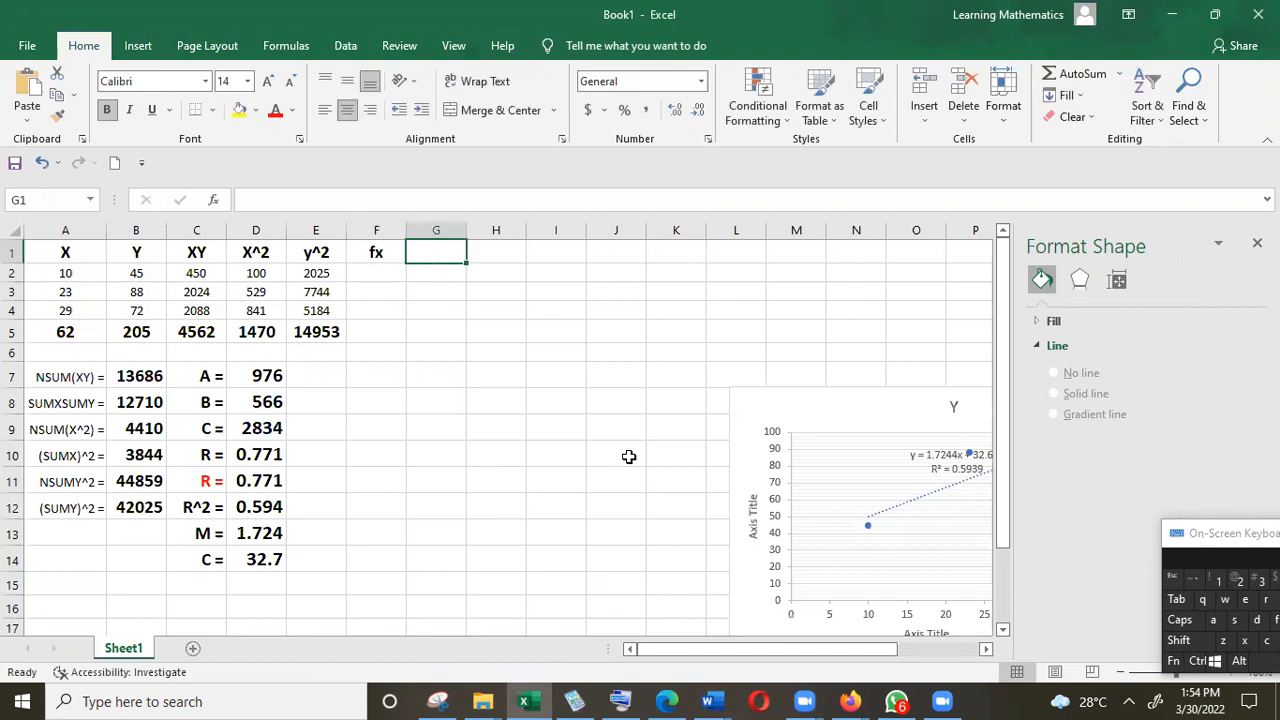
# Review the mean and standard deviation formulas for frequency and interval distributions in List of Formulas.pdf in Edge
pyautogui.click(668, 699)
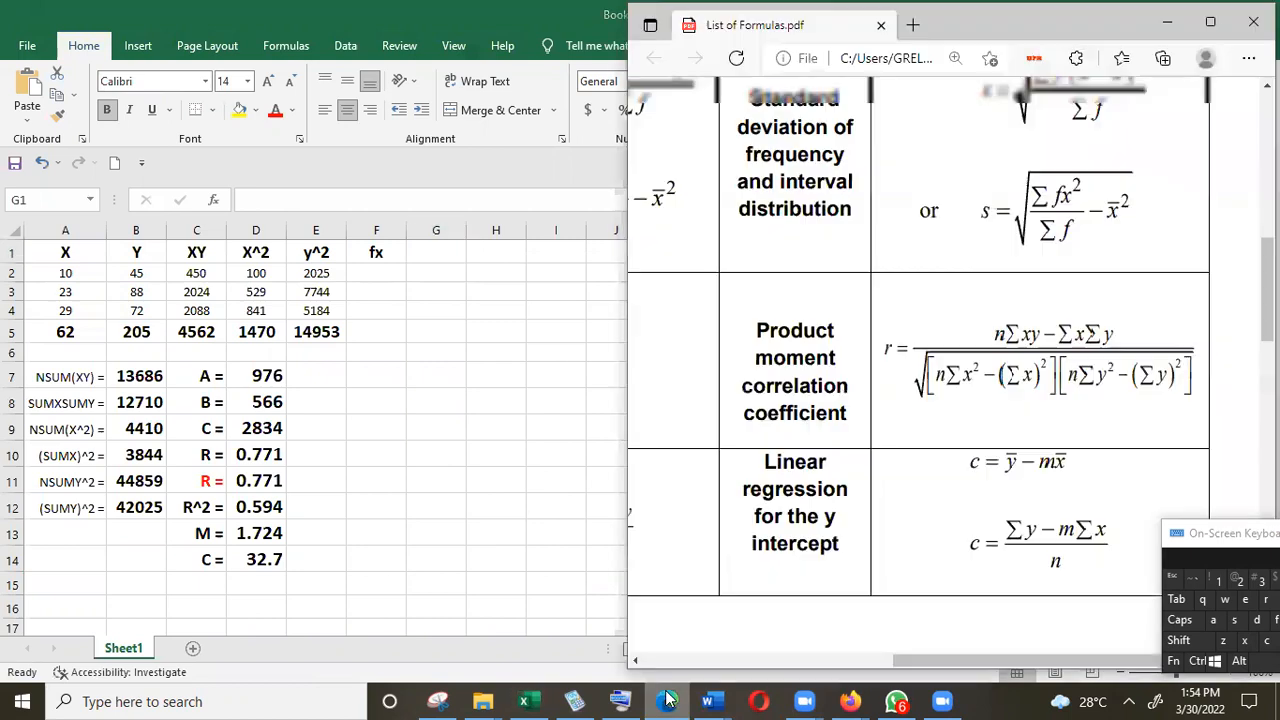
pyautogui.click(1210, 23)
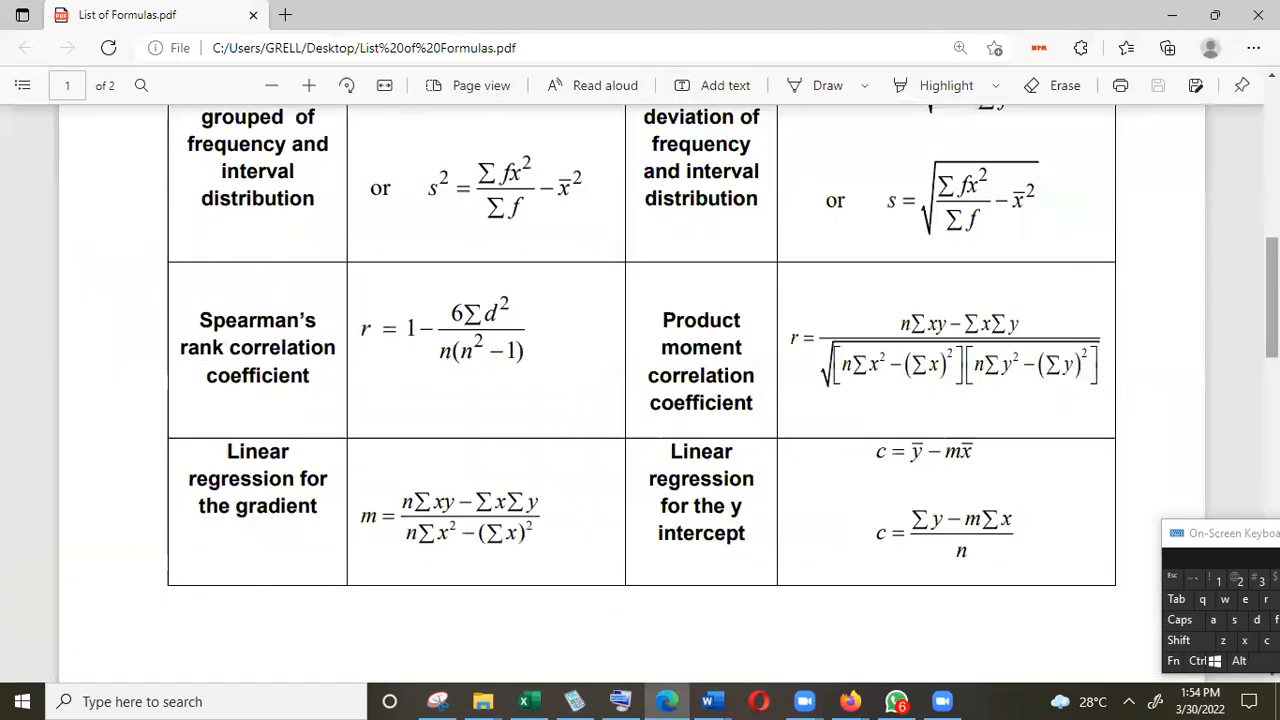
pyautogui.scroll(3, 640, 380)
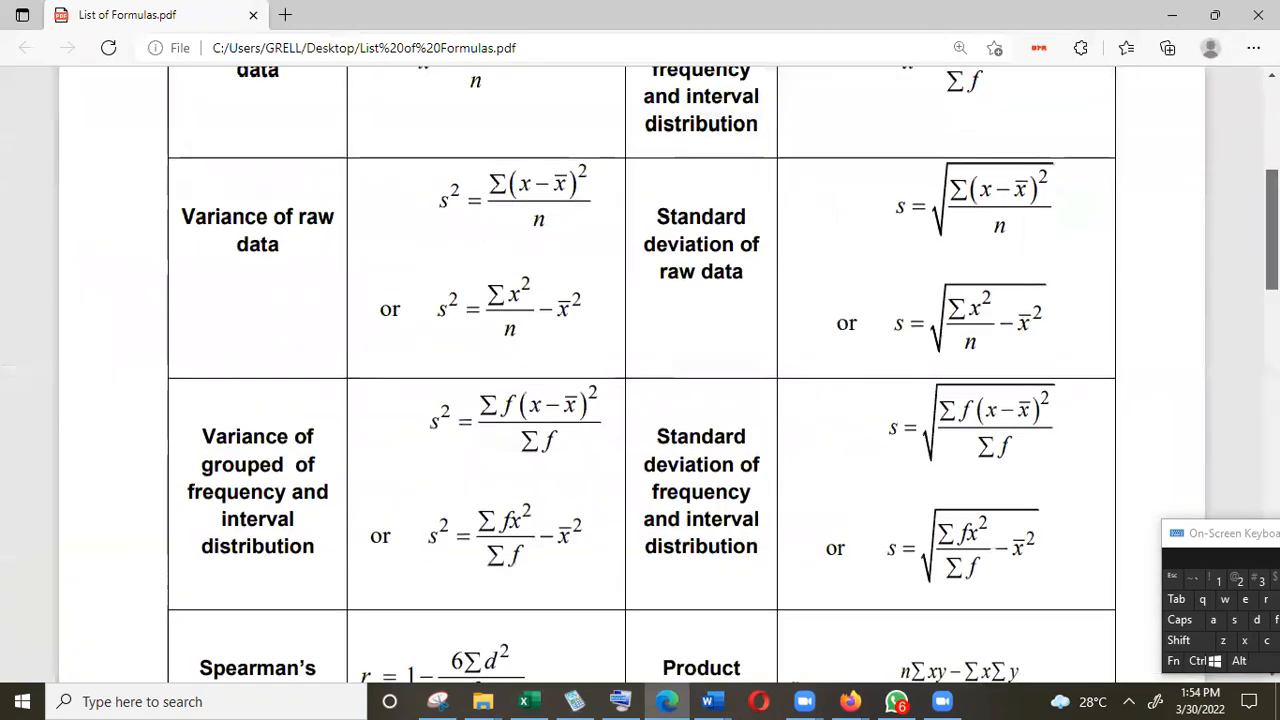
pyautogui.scroll(1, 640, 380)
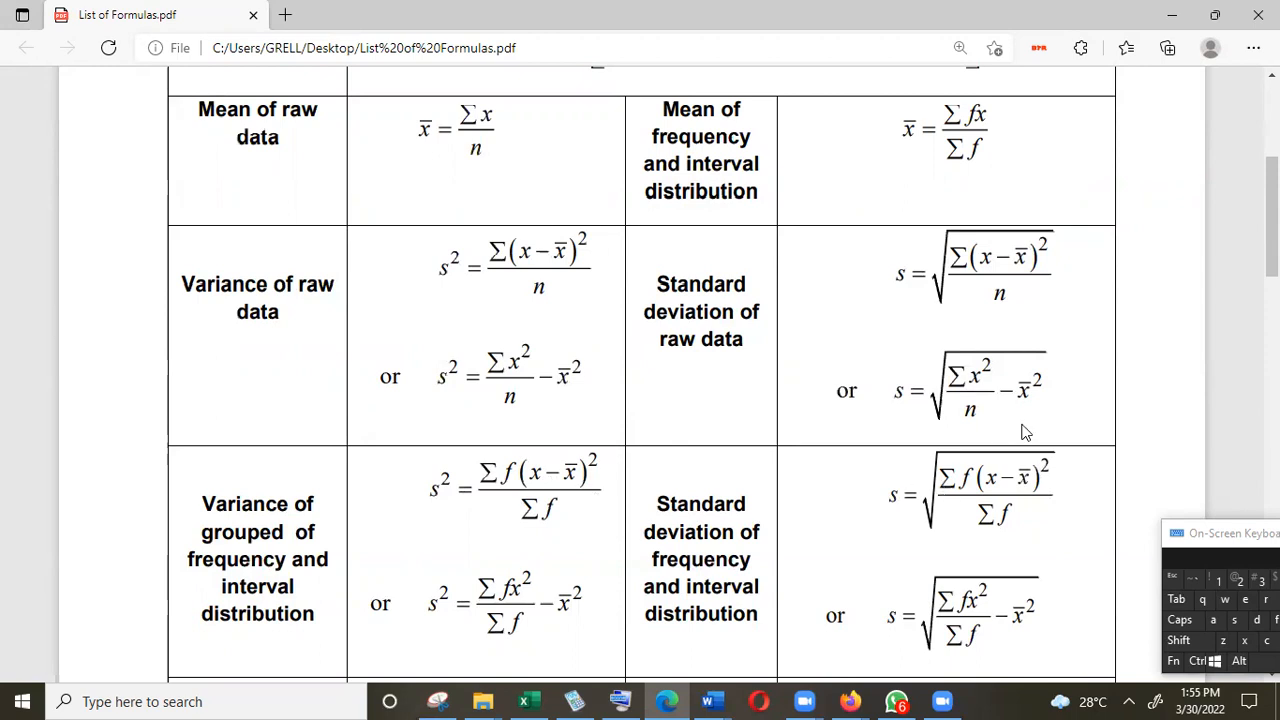
pyautogui.click(1213, 28)
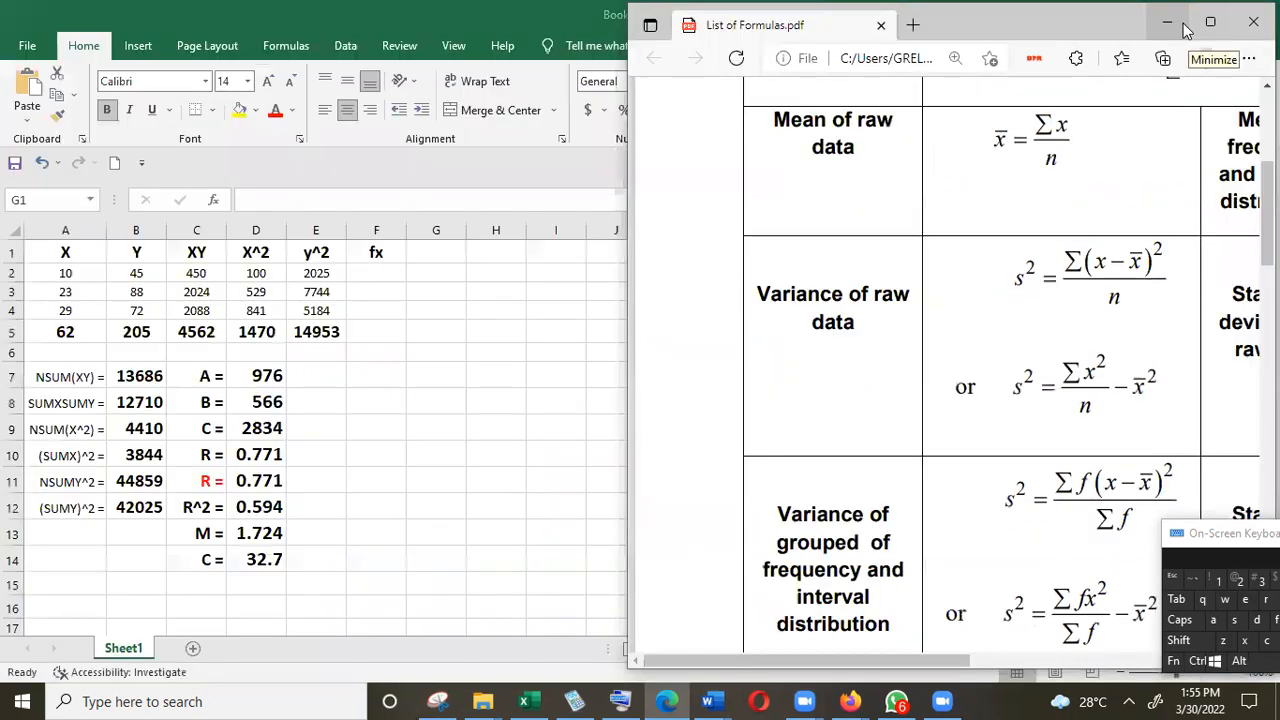
pyautogui.click(1182, 28)
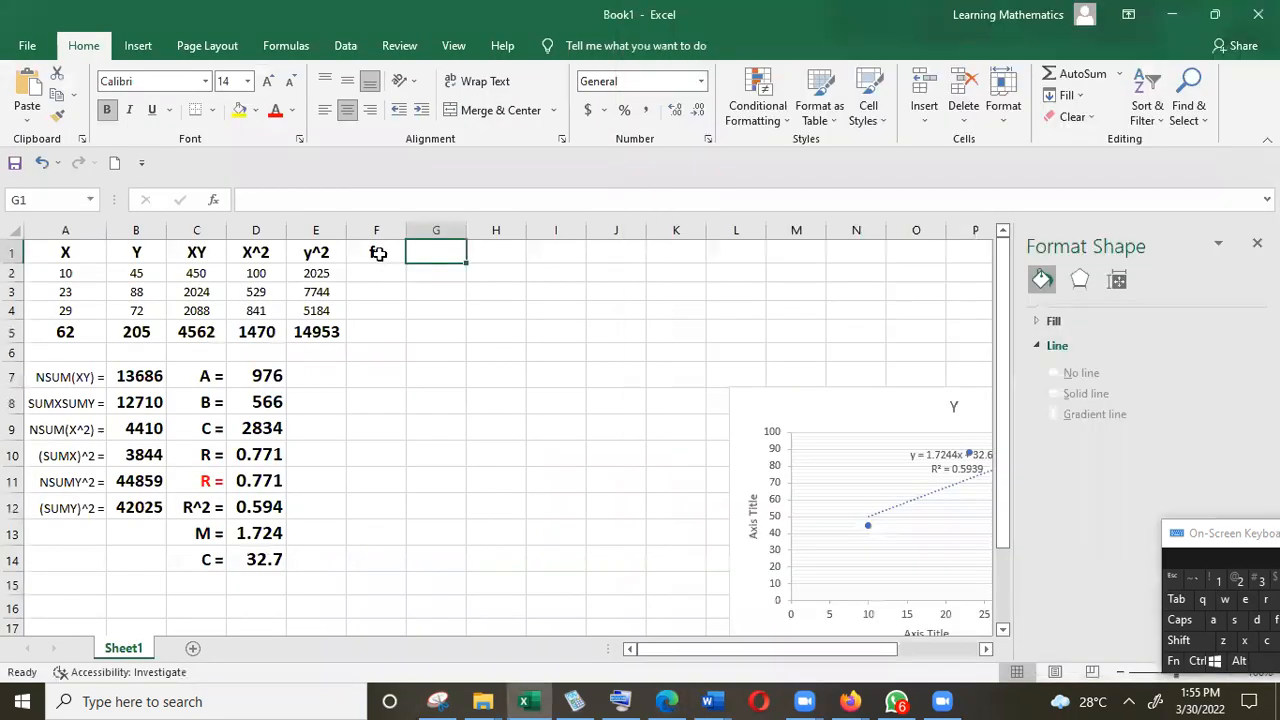
# Delete the fx heading from cell F1
pyautogui.click(378, 253)
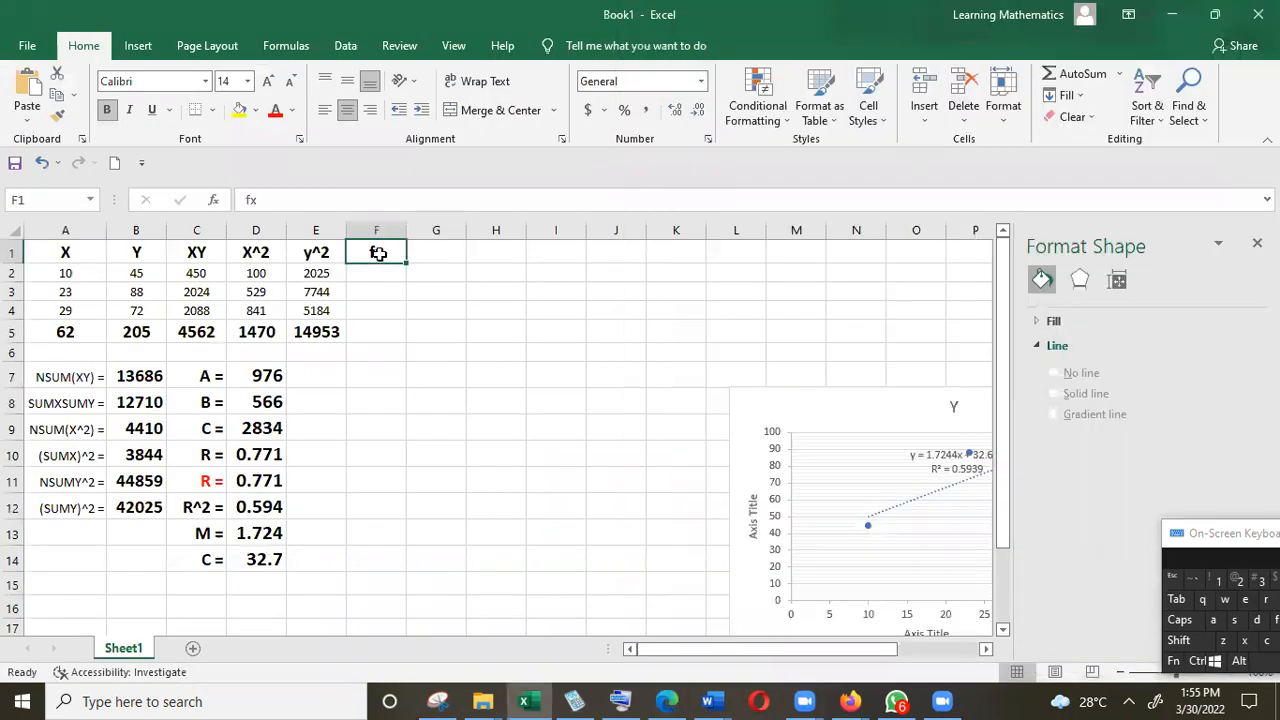
pyautogui.press('Delete')
pyautogui.press('capslock')
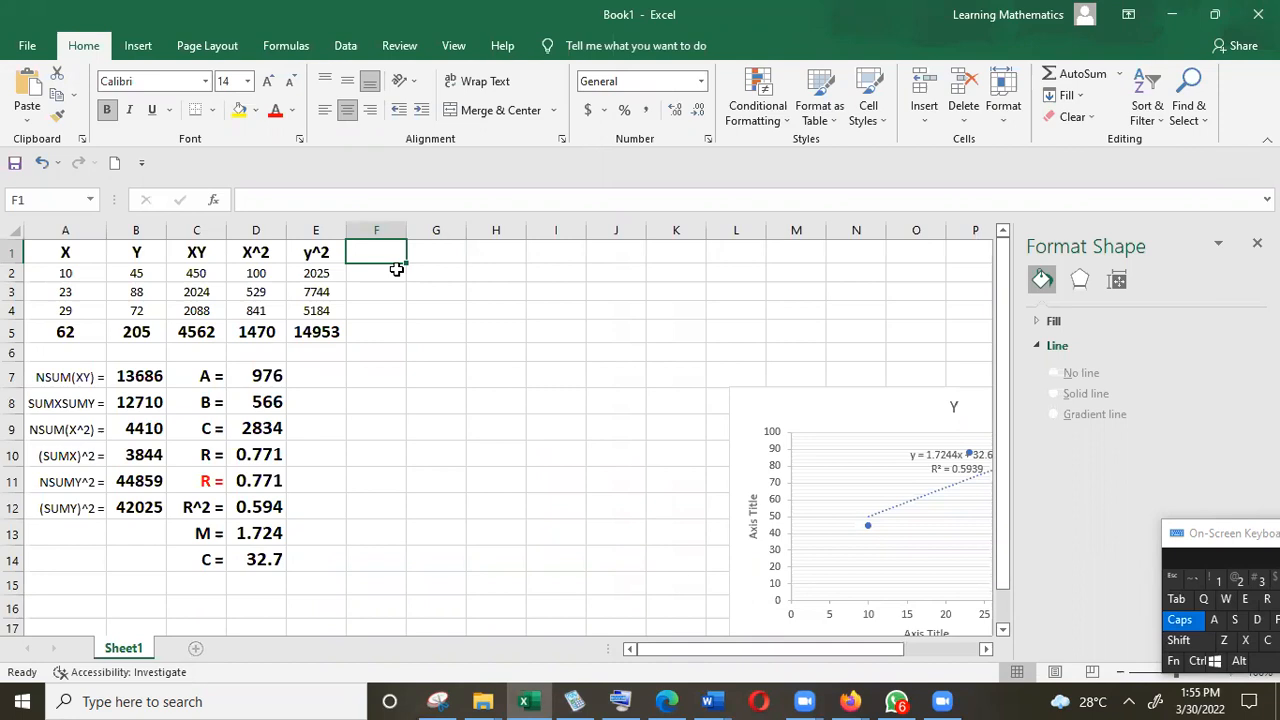
# Add a new worksheet and restore down the Excel and Word windows to view the luggage question beside the sheet
pyautogui.click(195, 648)
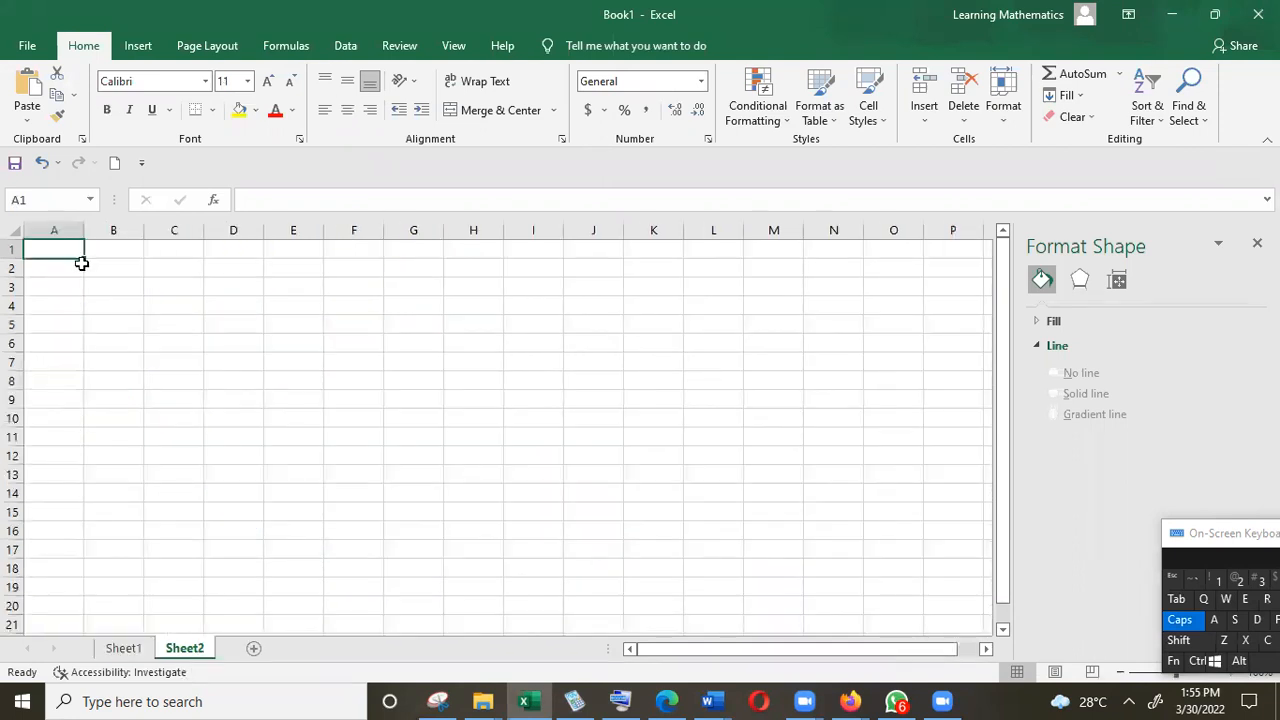
pyautogui.click(1215, 14)
pyautogui.click(1215, 14)
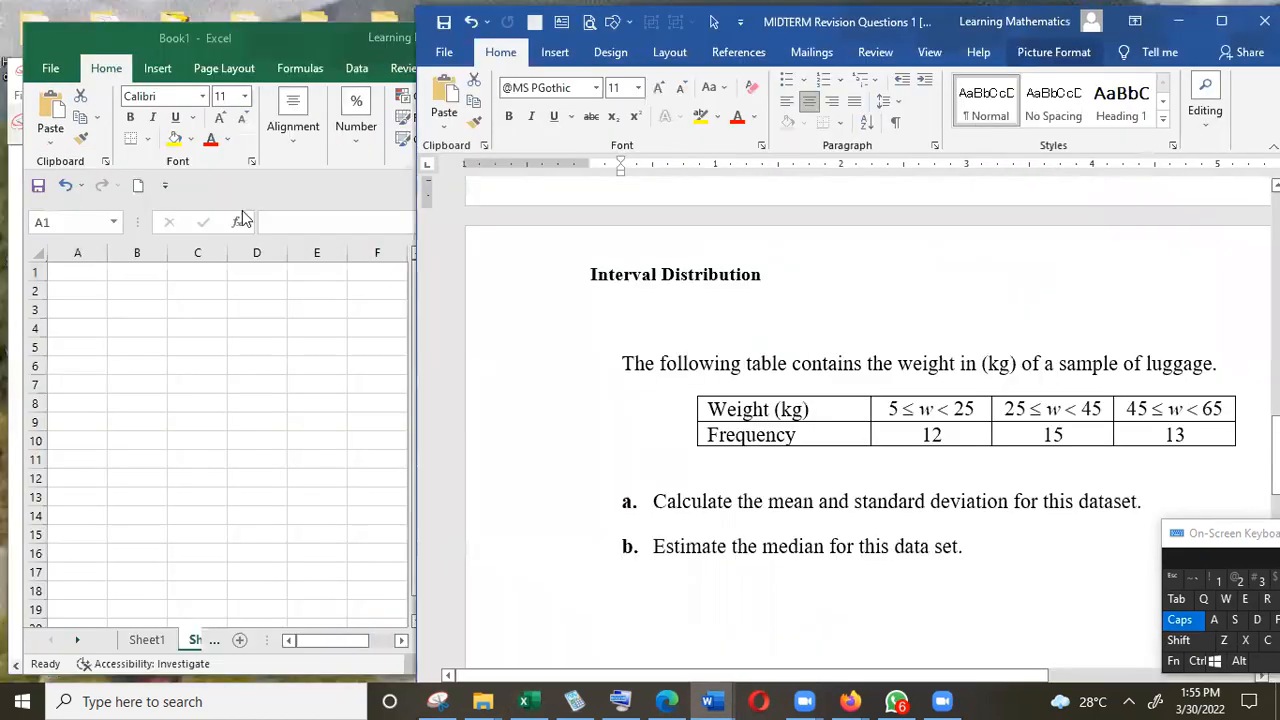
# Format cells A1:E1 of the new sheet as bold, centred and 14 pt
pyautogui.click(71, 263)
pyautogui.press('shift')
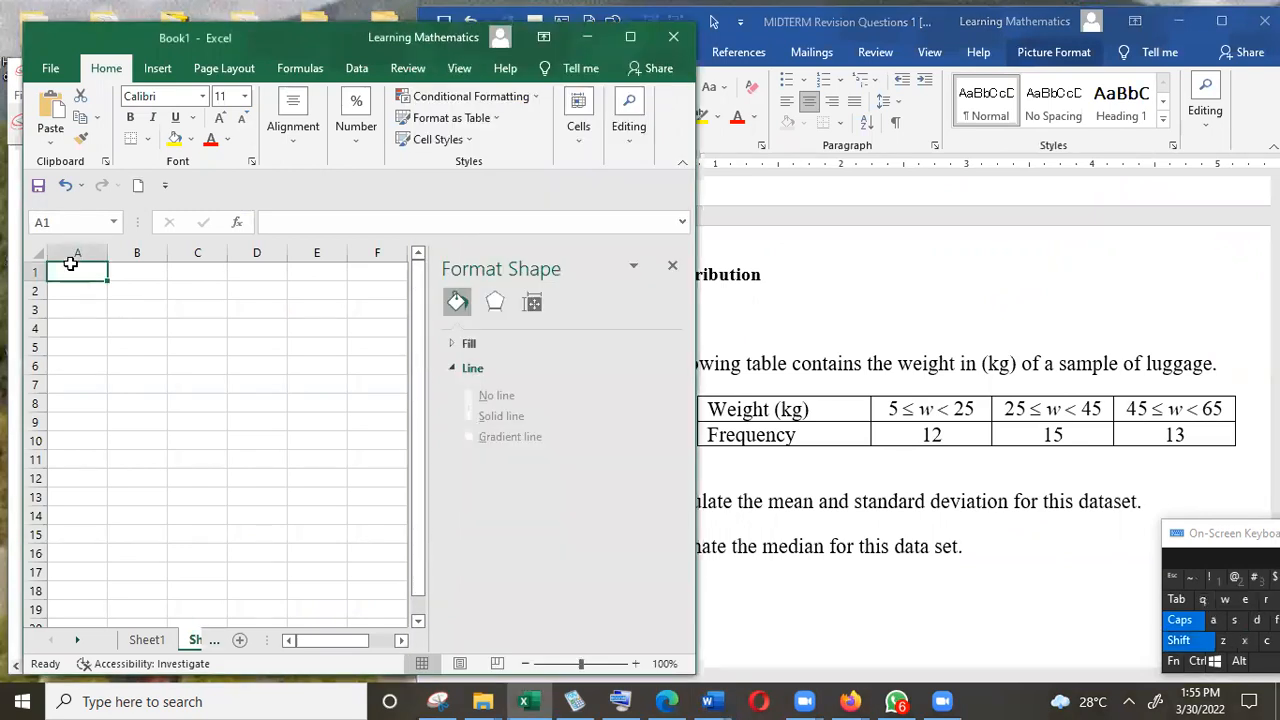
pyautogui.hotkey('shift', 'Right')
pyautogui.hotkey('shift', 'Right')
pyautogui.hotkey('shift', 'Right')
pyautogui.hotkey('shift', 'Right')
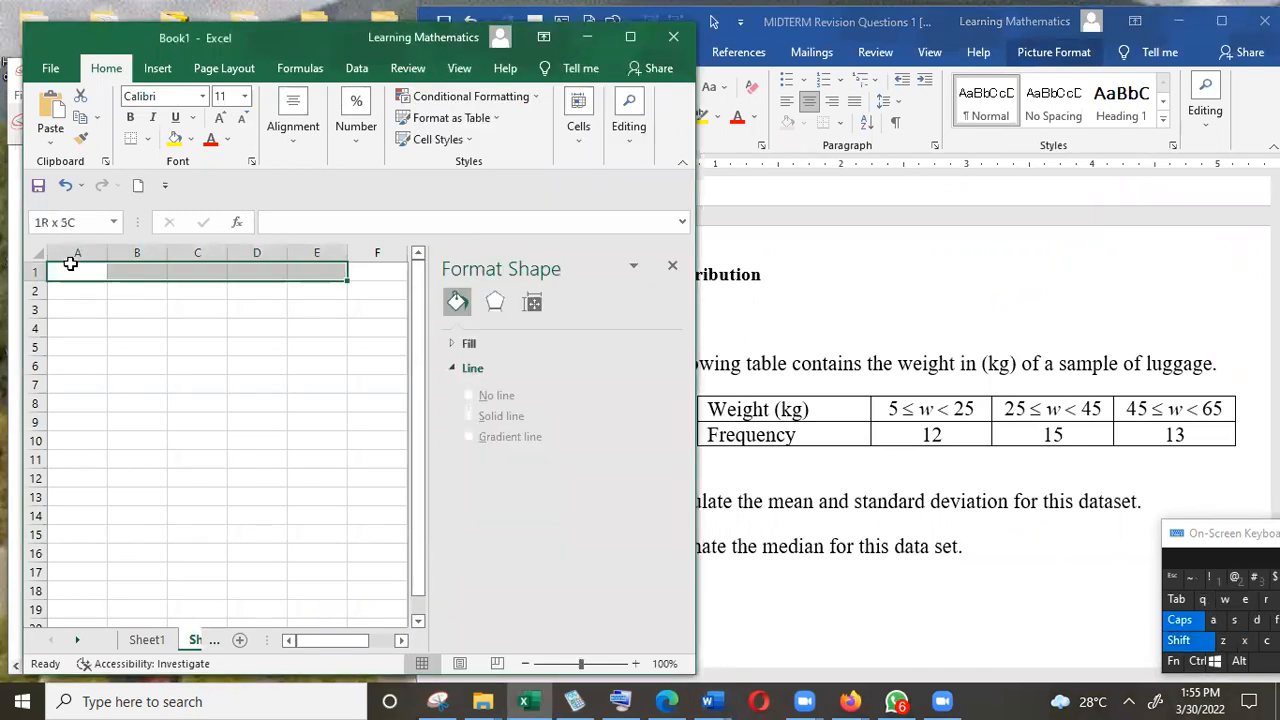
pyautogui.click(221, 119)
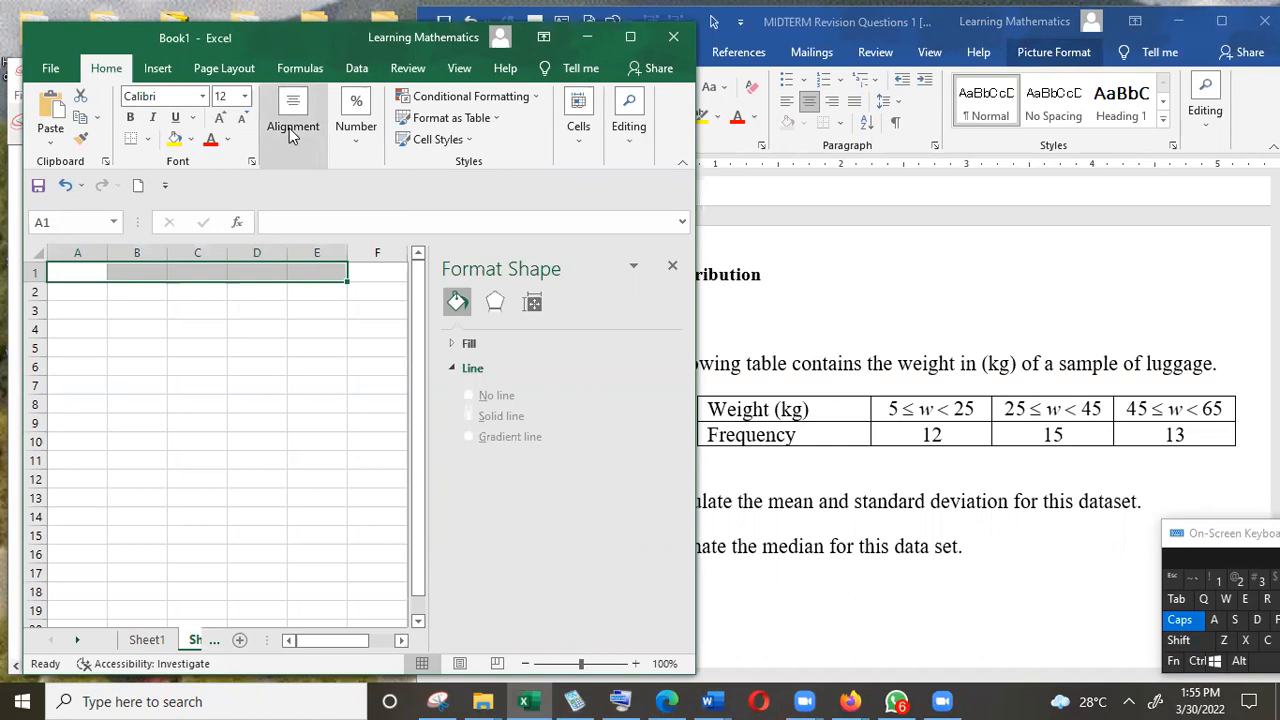
pyautogui.click(293, 115)
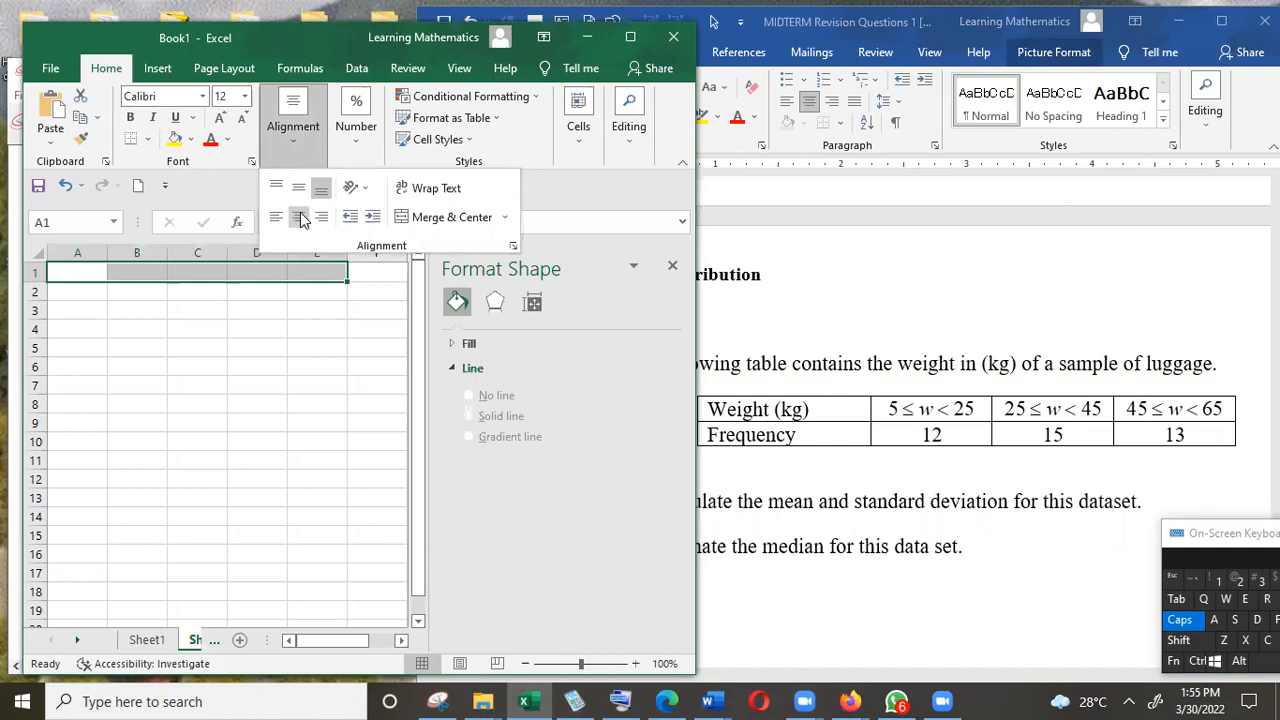
pyautogui.click(301, 218)
pyautogui.click(289, 130)
pyautogui.click(300, 150)
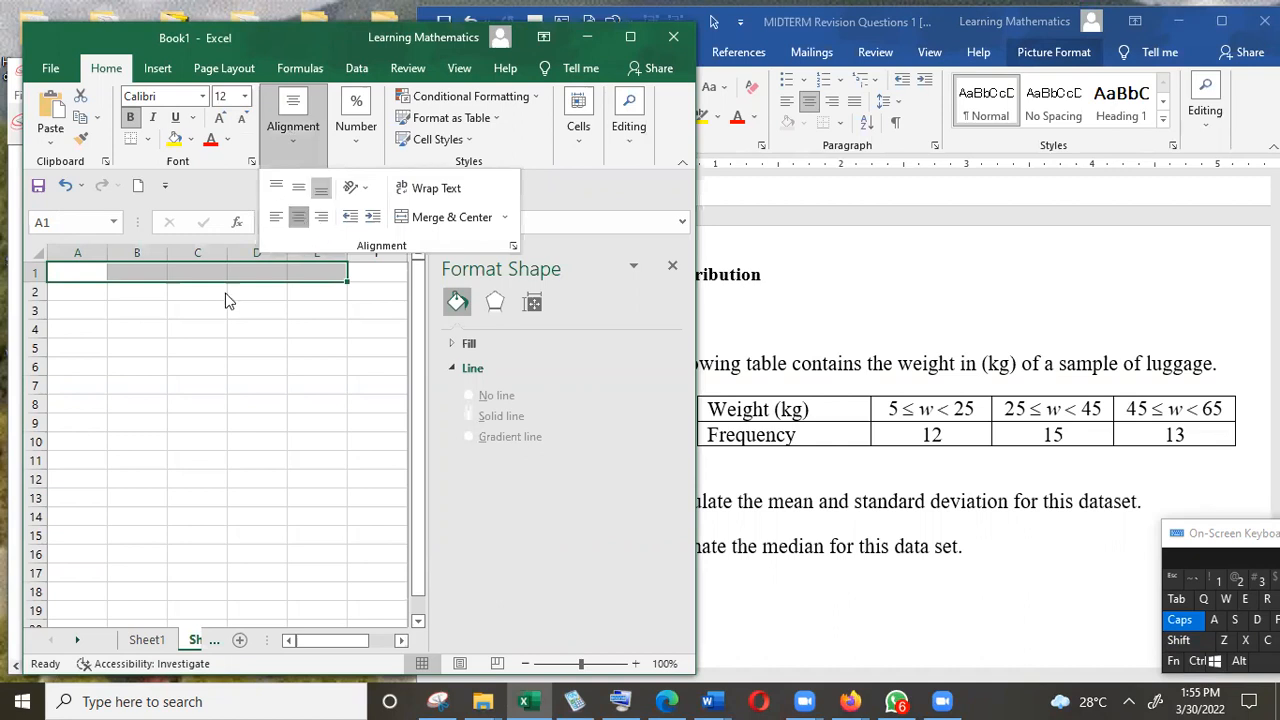
pyautogui.click(104, 268)
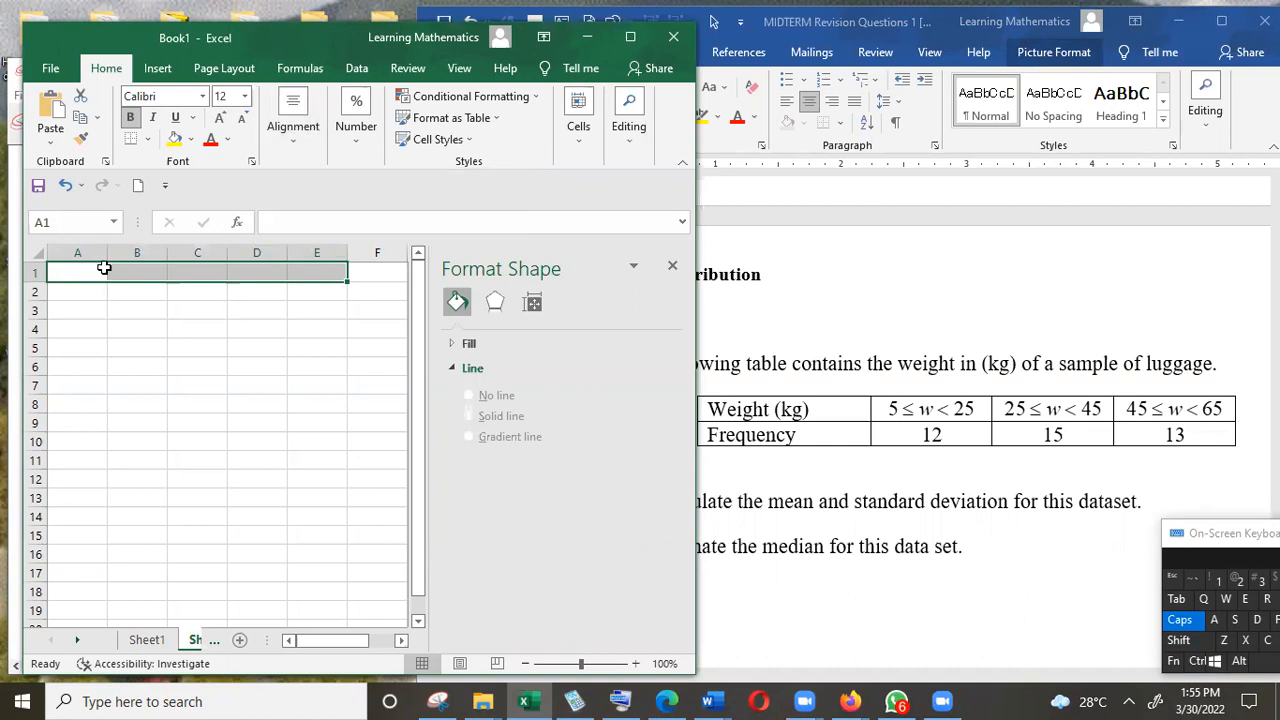
pyautogui.click(221, 118)
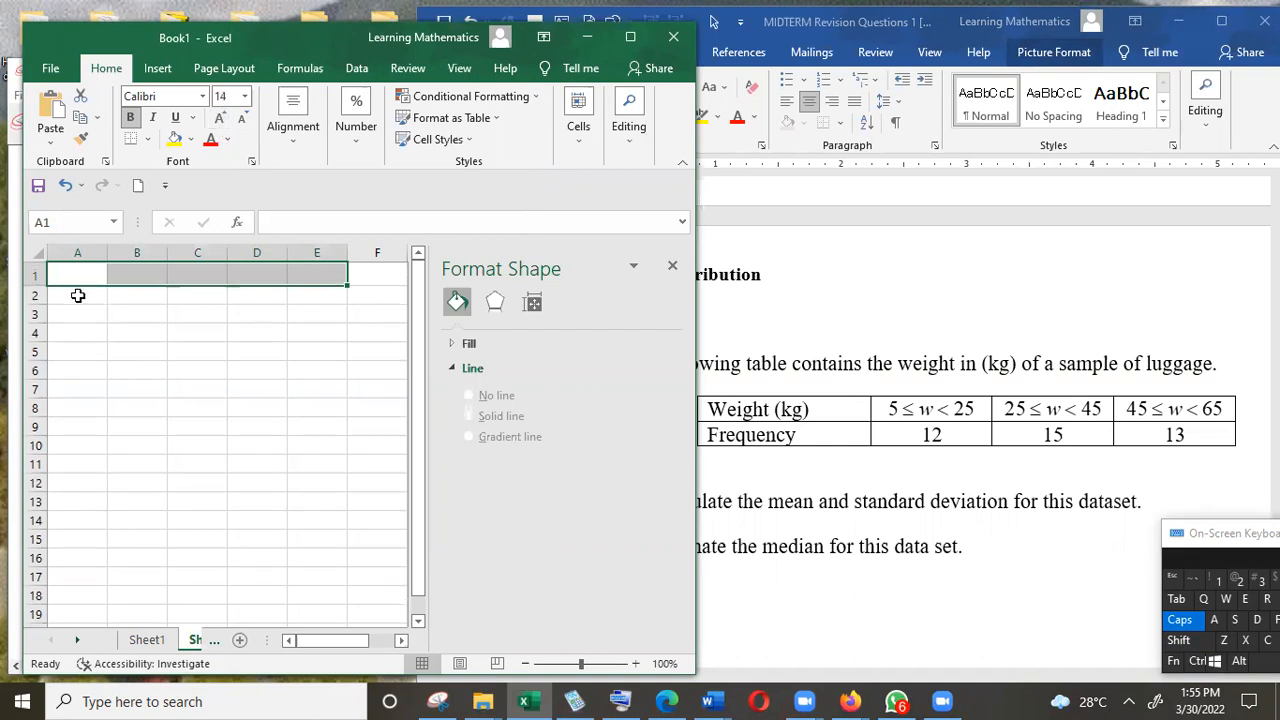
# Centre the contents of cells A2:E7 horizontally
pyautogui.click(77, 295)
pyautogui.hotkey('shift', 'Down')
pyautogui.hotkey('shift', 'Down')
pyautogui.hotkey('shift', 'Down')
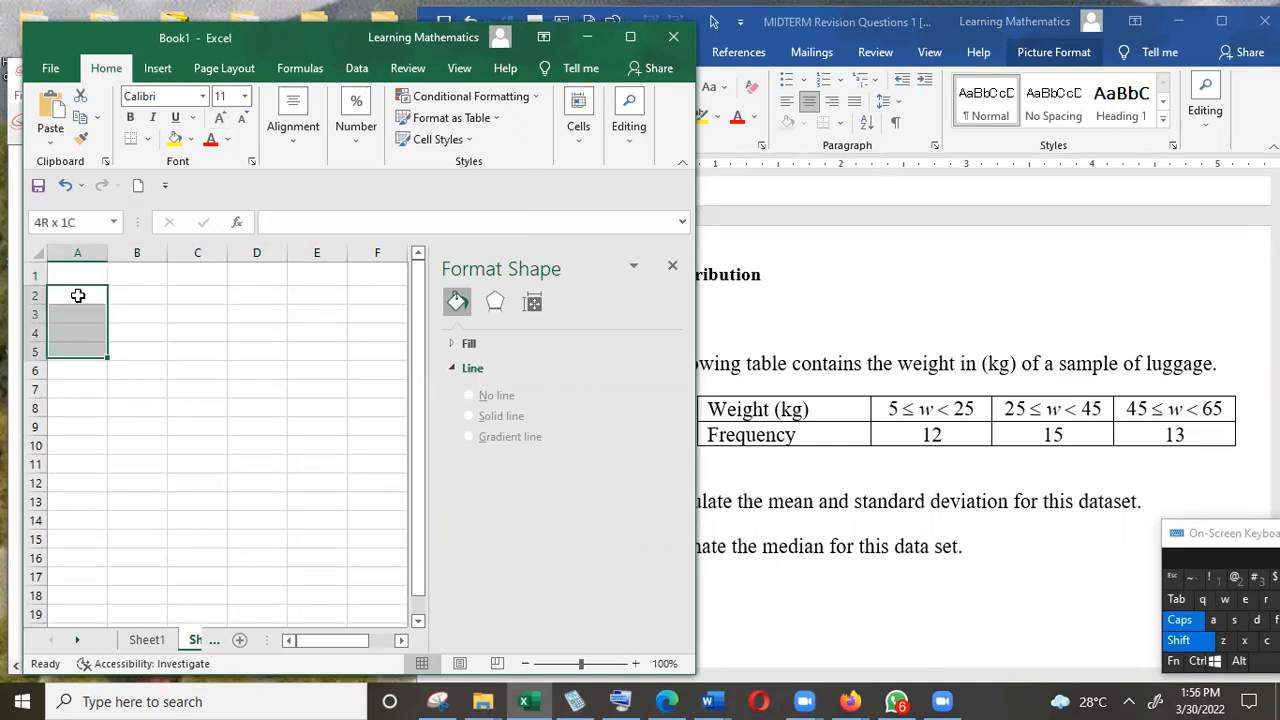
pyautogui.hotkey('shift', 'Down')
pyautogui.hotkey('shift', 'Down')
pyautogui.hotkey('shift', 'Right')
pyautogui.hotkey('shift', 'Right')
pyautogui.hotkey('shift', 'Right')
pyautogui.hotkey('shift', 'Right')
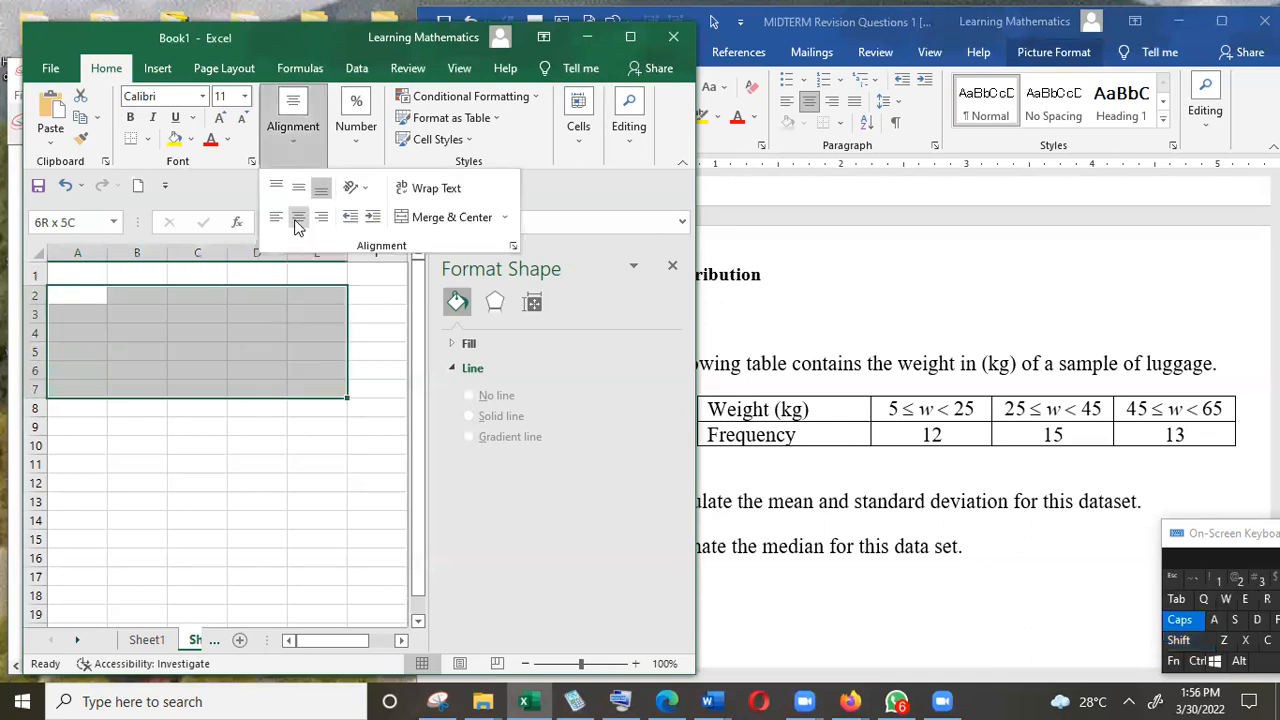
pyautogui.click(296, 226)
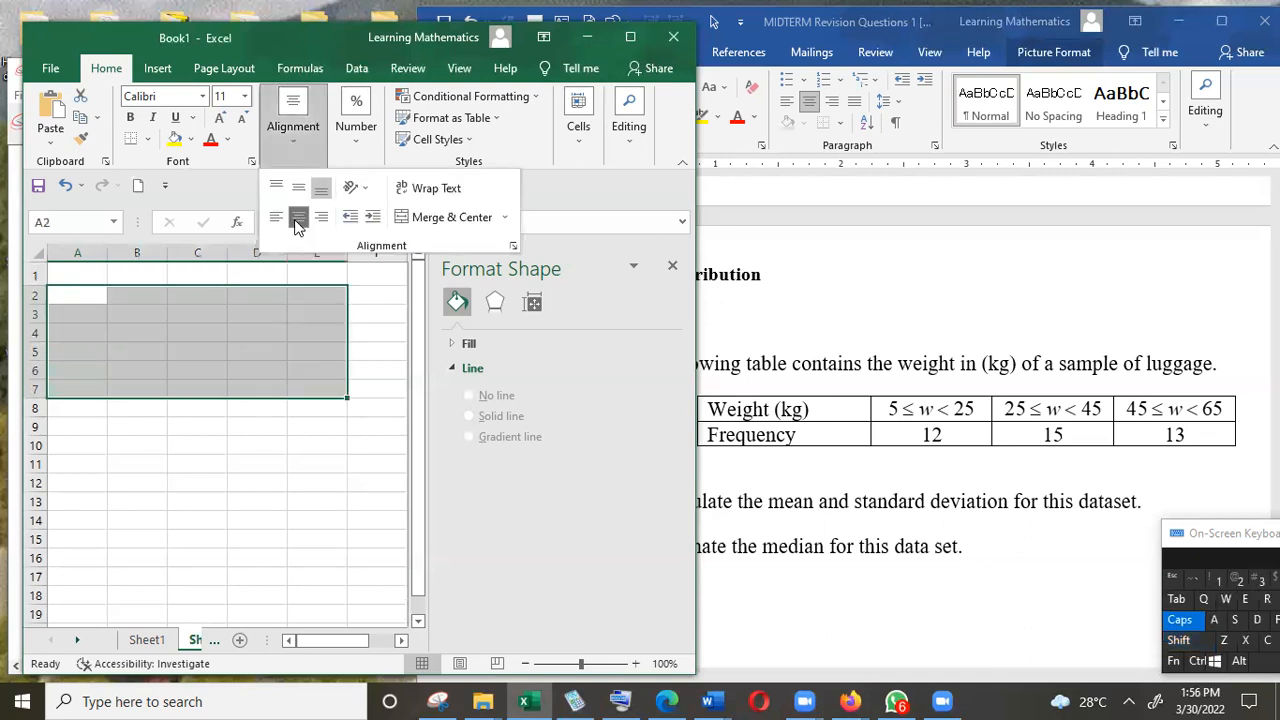
# Enter the column headings LB, UB, X and FX in cells A1 to D1
pyautogui.click(82, 273)
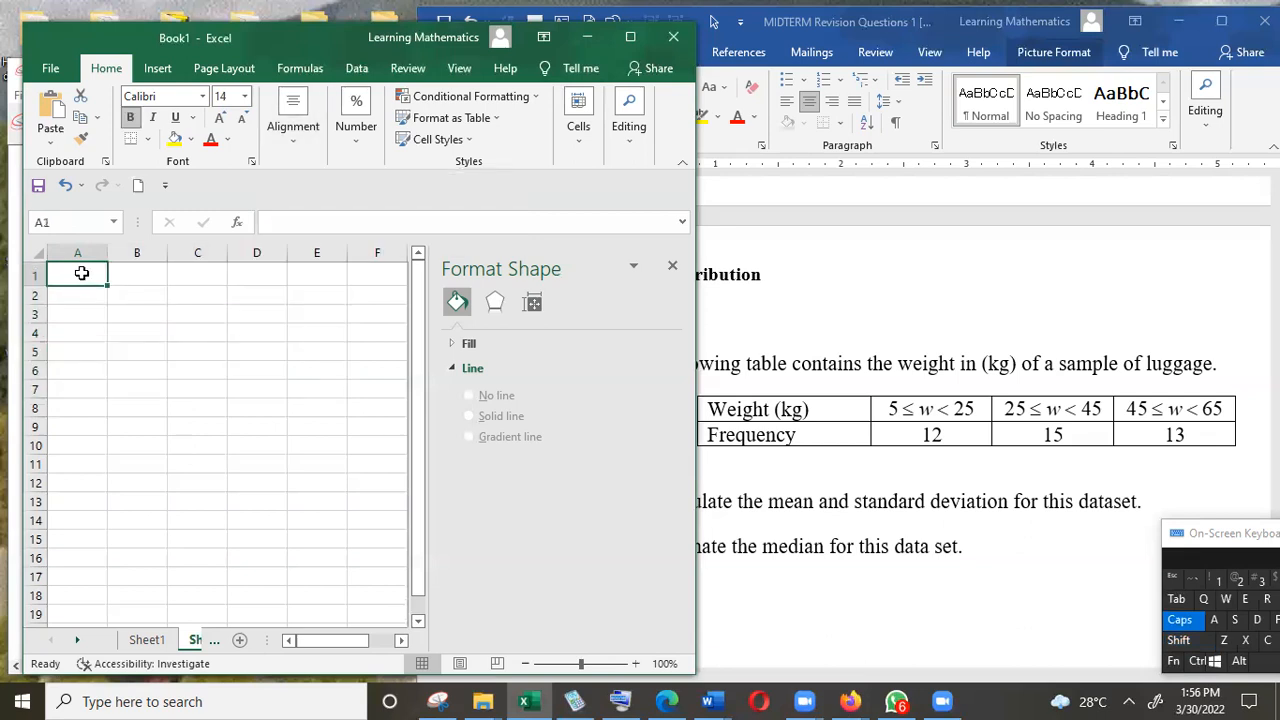
pyautogui.write('LB')
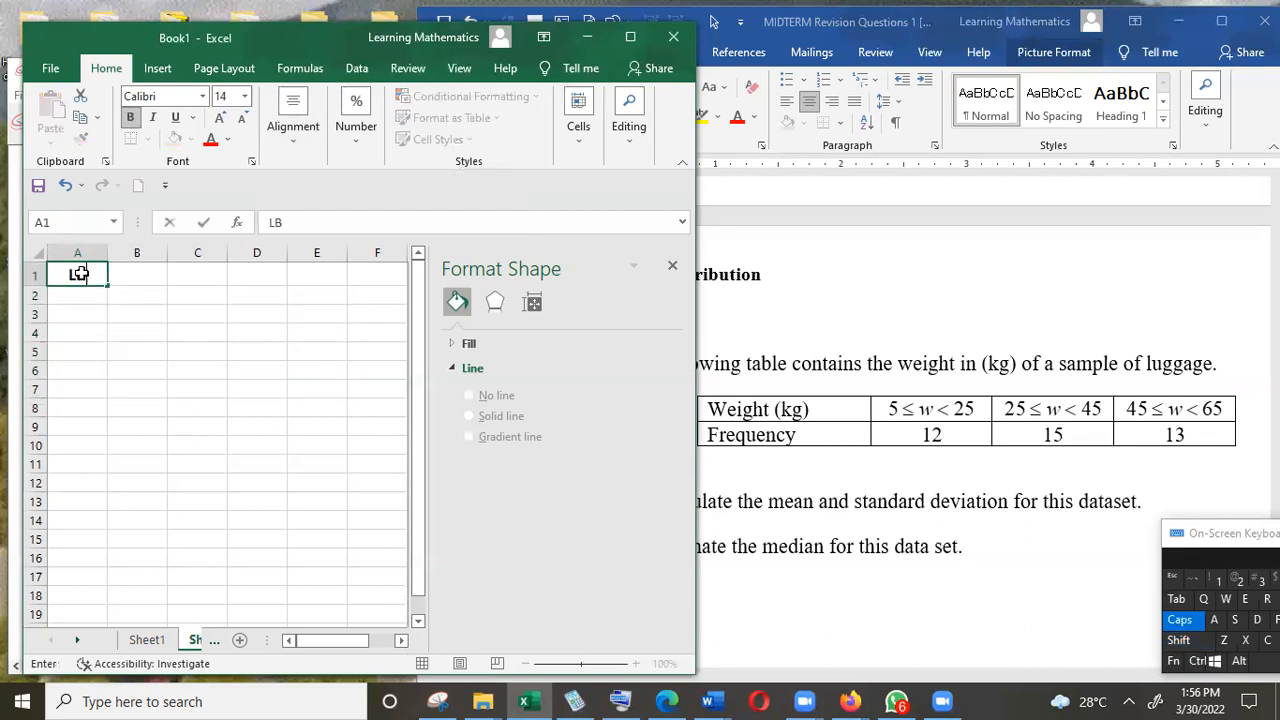
pyautogui.press('Tab')
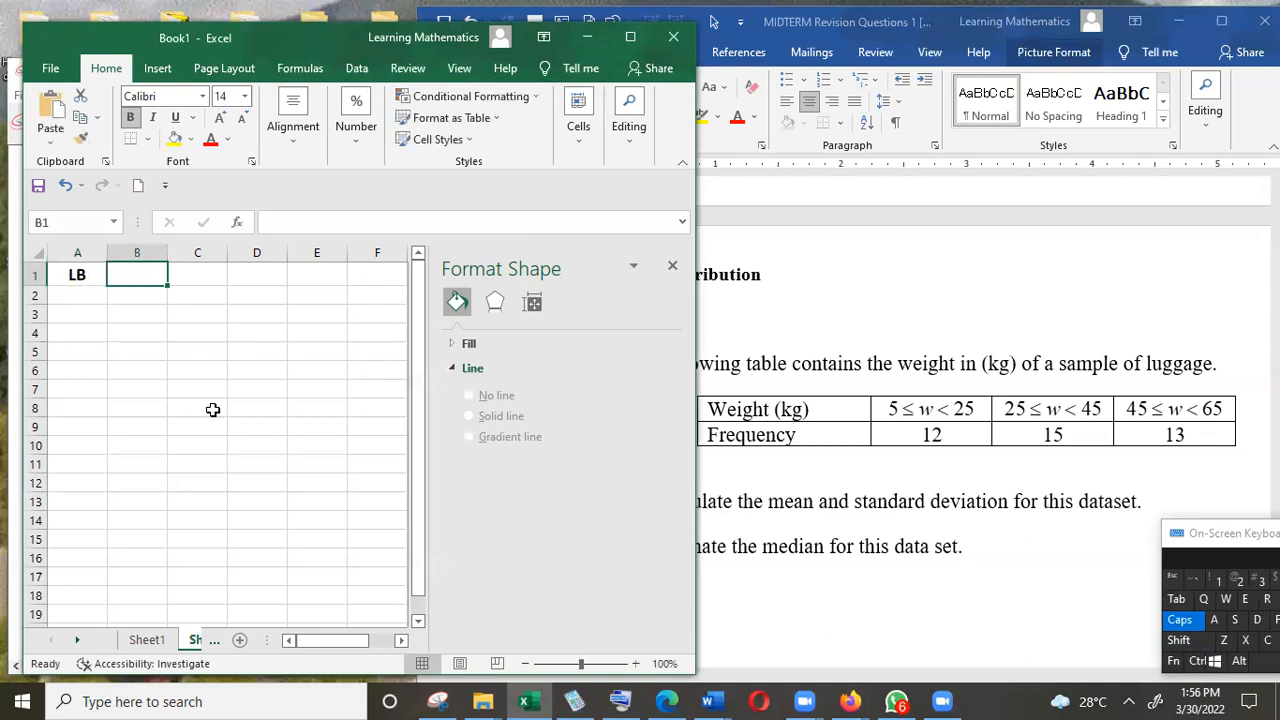
pyautogui.write('UB')
pyautogui.press('Tab')
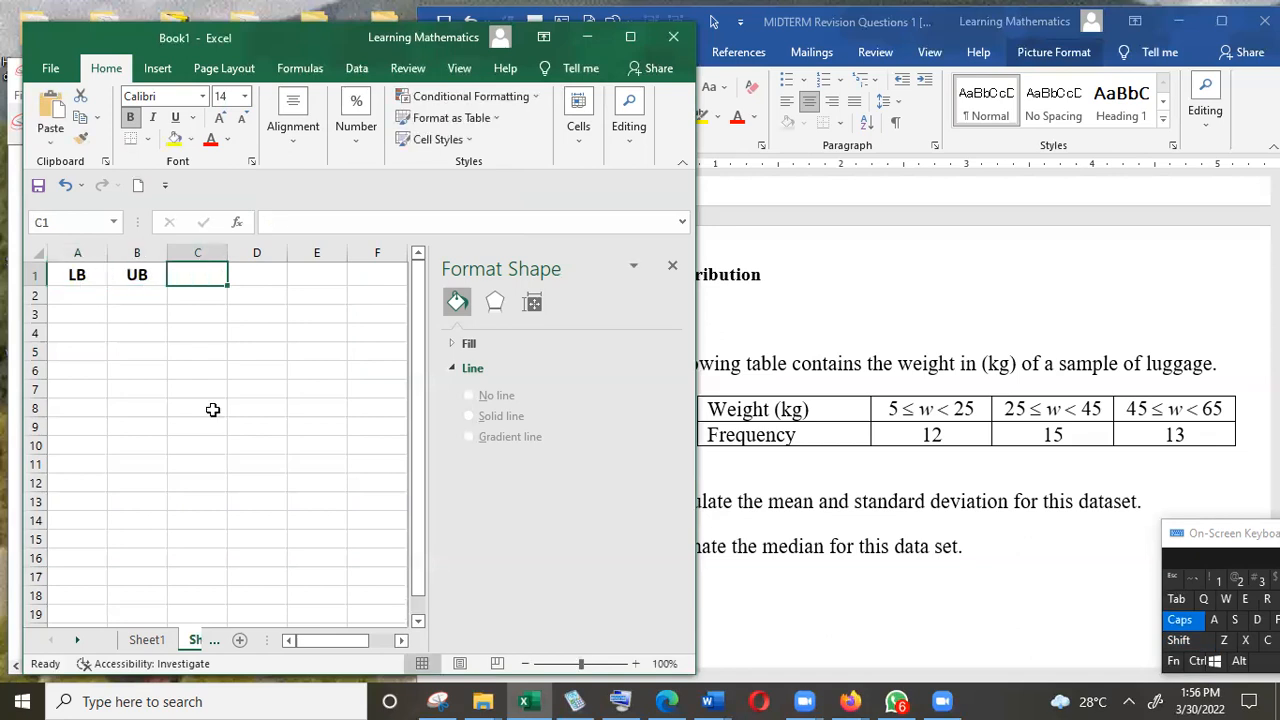
pyautogui.write('X')
pyautogui.press('Tab')
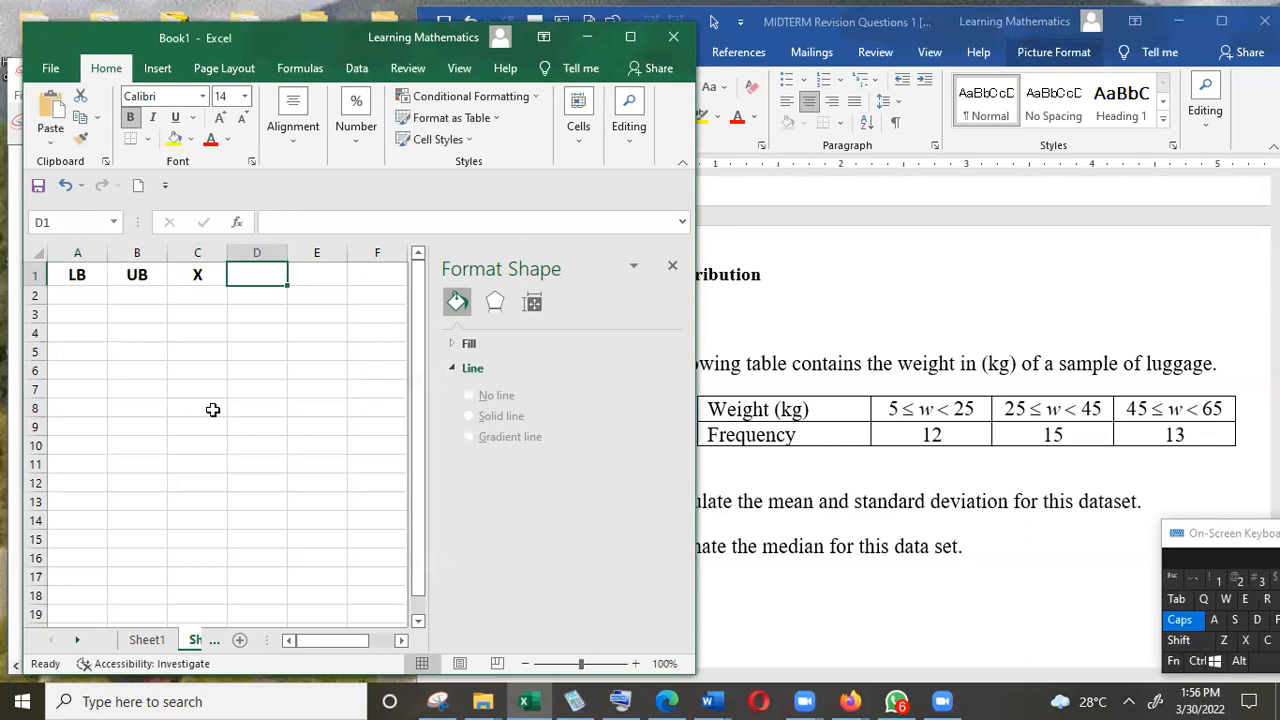
pyautogui.write('FX')
pyautogui.press('Tab')
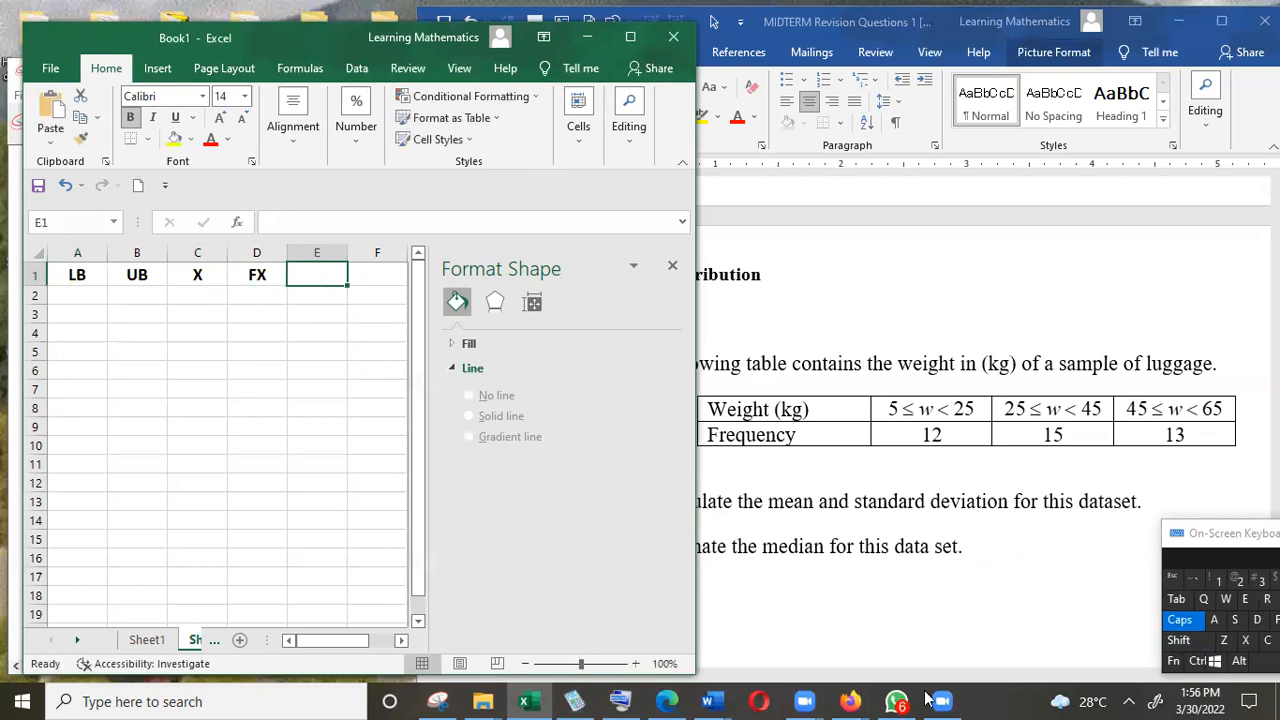
# Check the mean and standard deviation formulas for interval distributions in List of Formulas.pdf
pyautogui.click(668, 700)
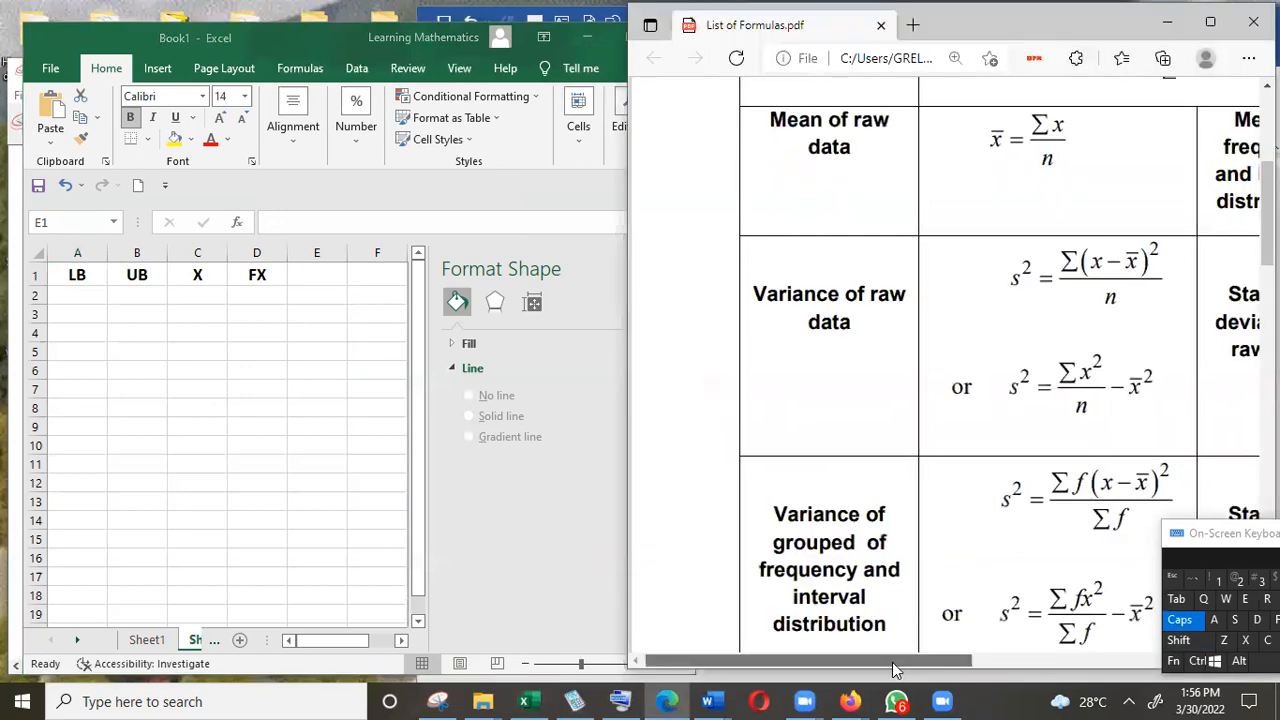
pyautogui.moveTo(911, 658); pyautogui.dragTo(1040, 640)
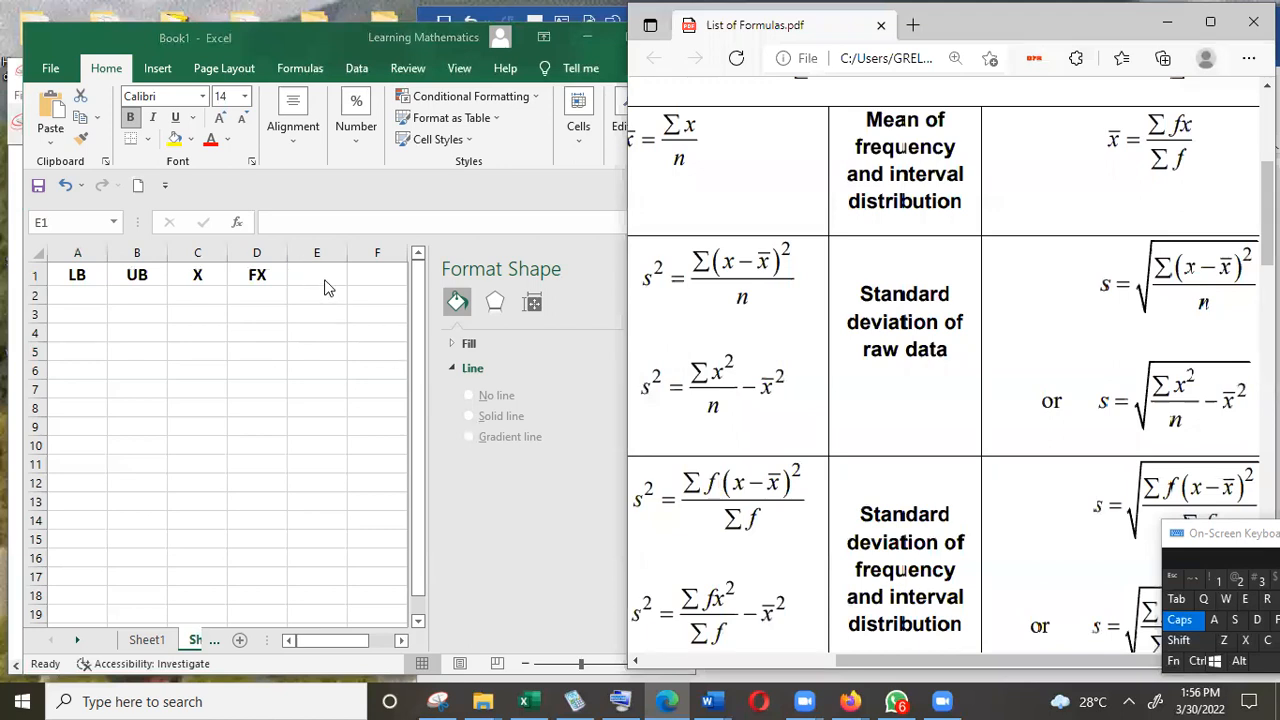
# Narrow the workbook window so the formula sheet beside it stays visible, and minimize the File Explorer window covering it
pyautogui.moveTo(634, 440); pyautogui.dragTo(695, 490)
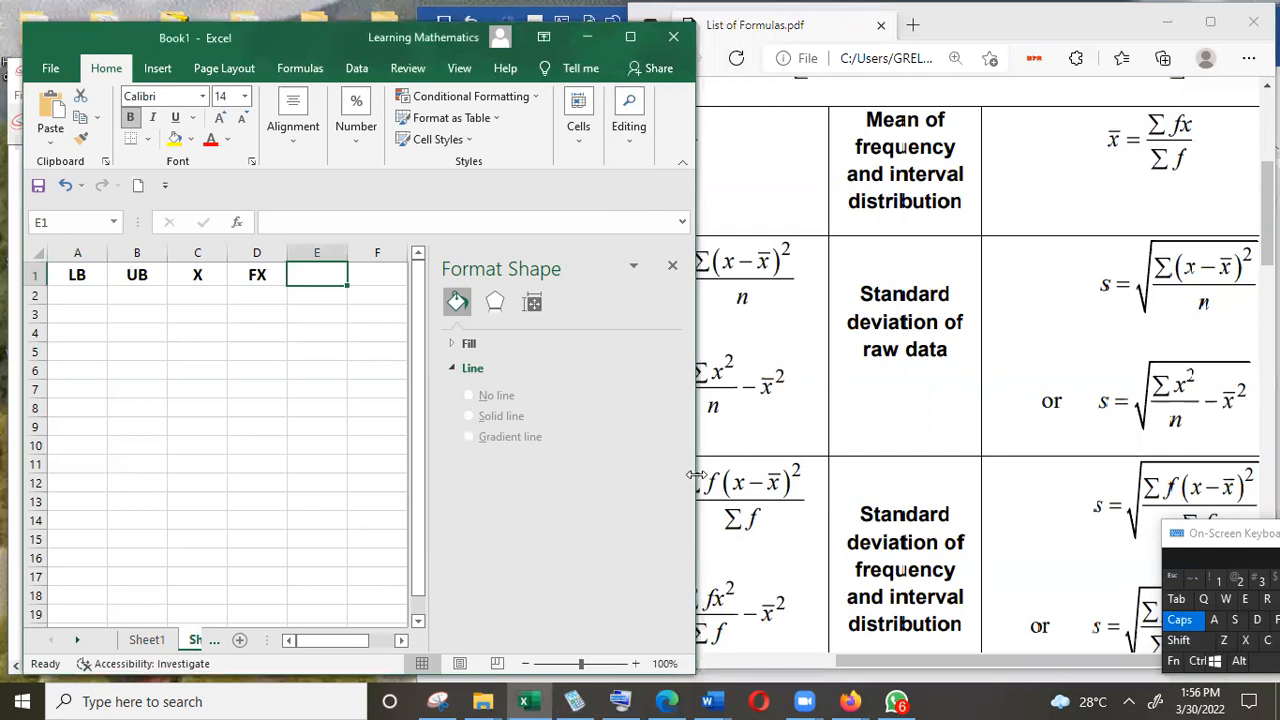
pyautogui.moveTo(696, 475); pyautogui.dragTo(655, 470)
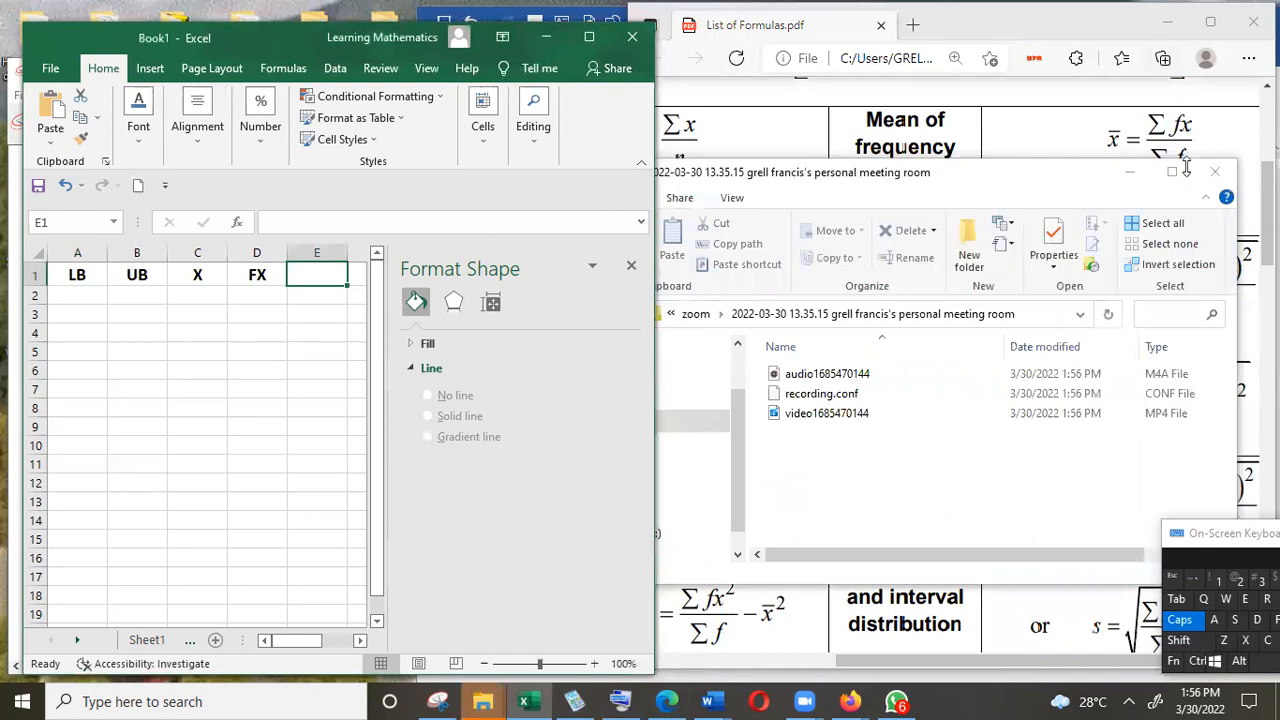
pyautogui.click(1131, 173)
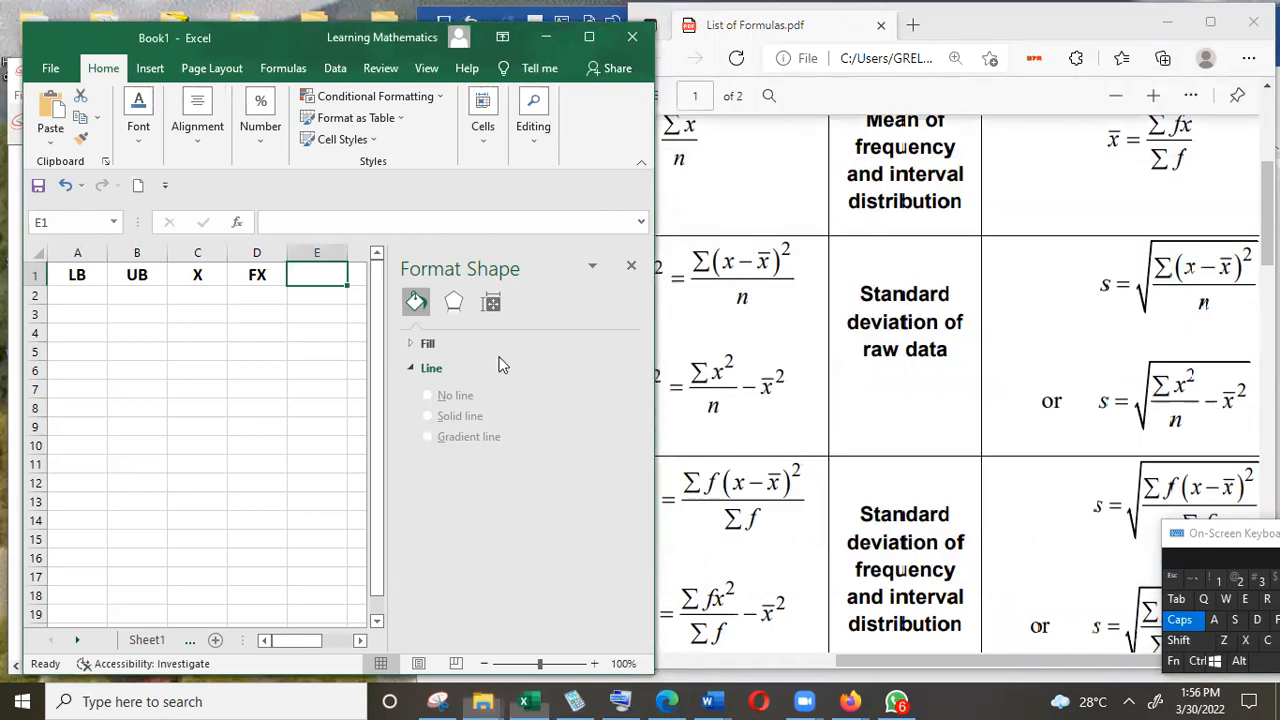
# Enter the heading F(X-MEAN)^2 in cell E1, and fit column E to that heading with the Format Shape pane closed
pyautogui.write('F')
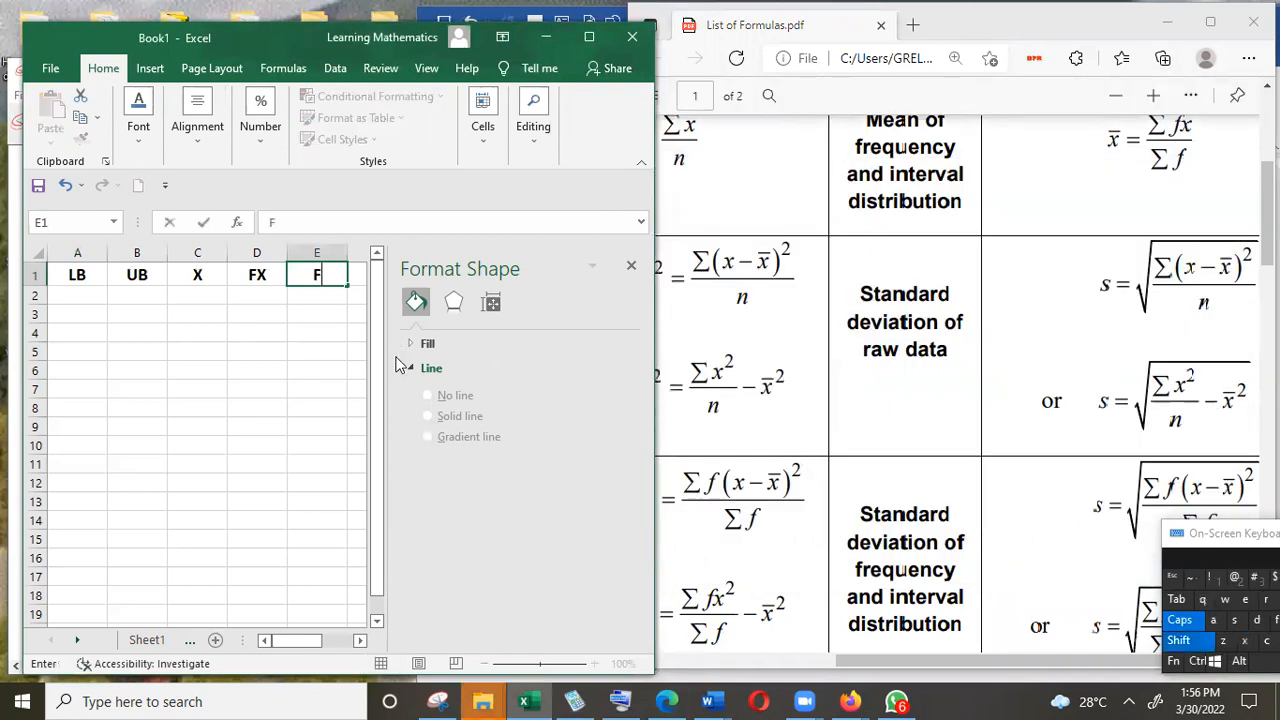
pyautogui.write('(X-')
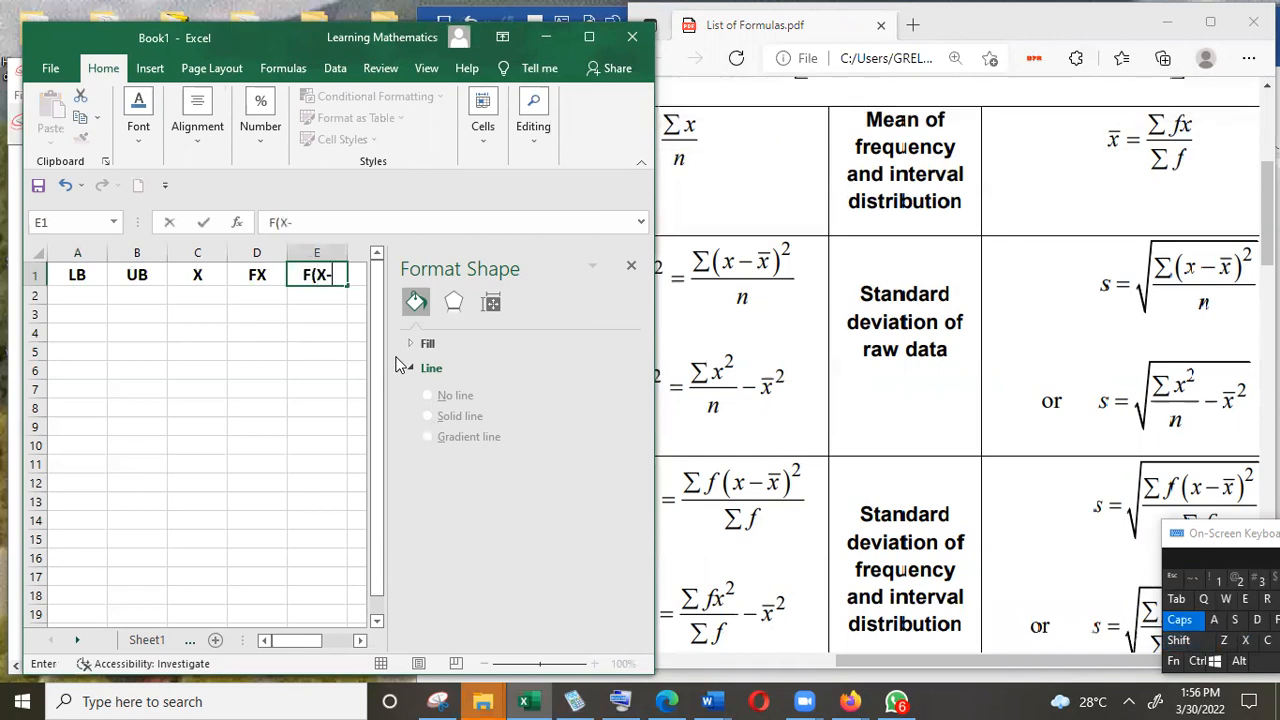
pyautogui.write('ME')
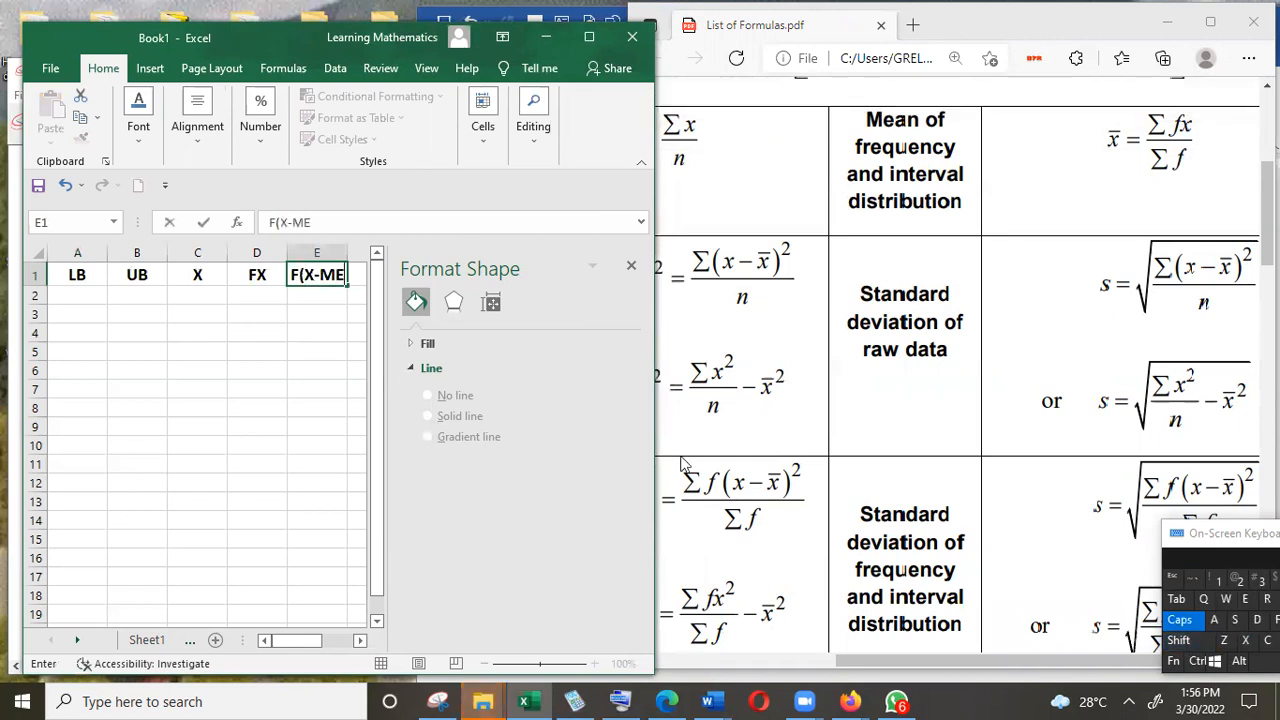
pyautogui.click(1214, 620)
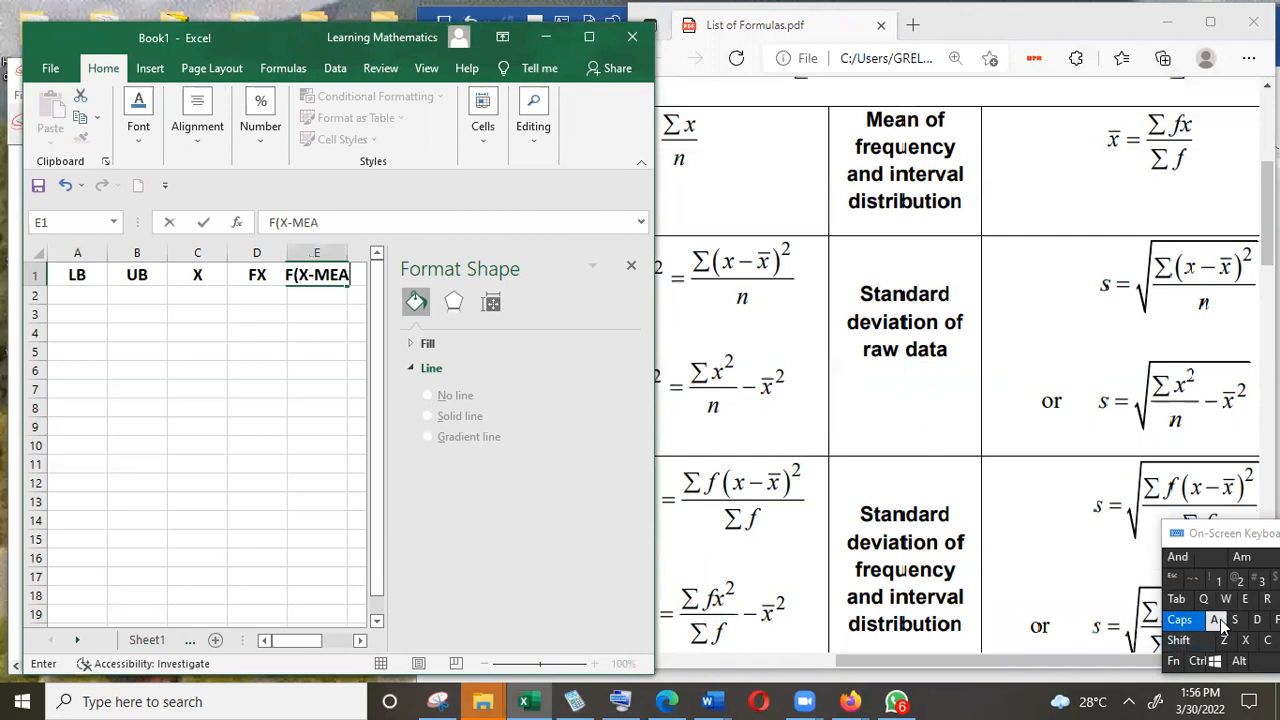
pyautogui.write('N)^2')
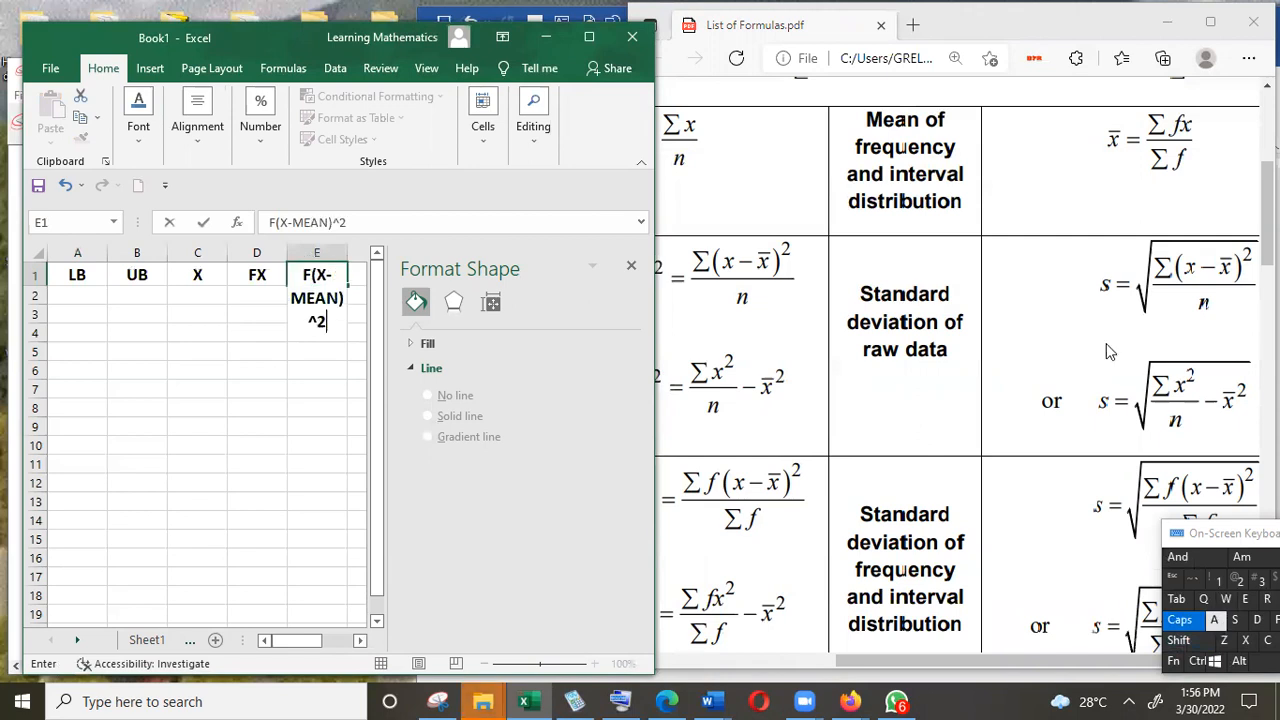
pyautogui.click(632, 270)
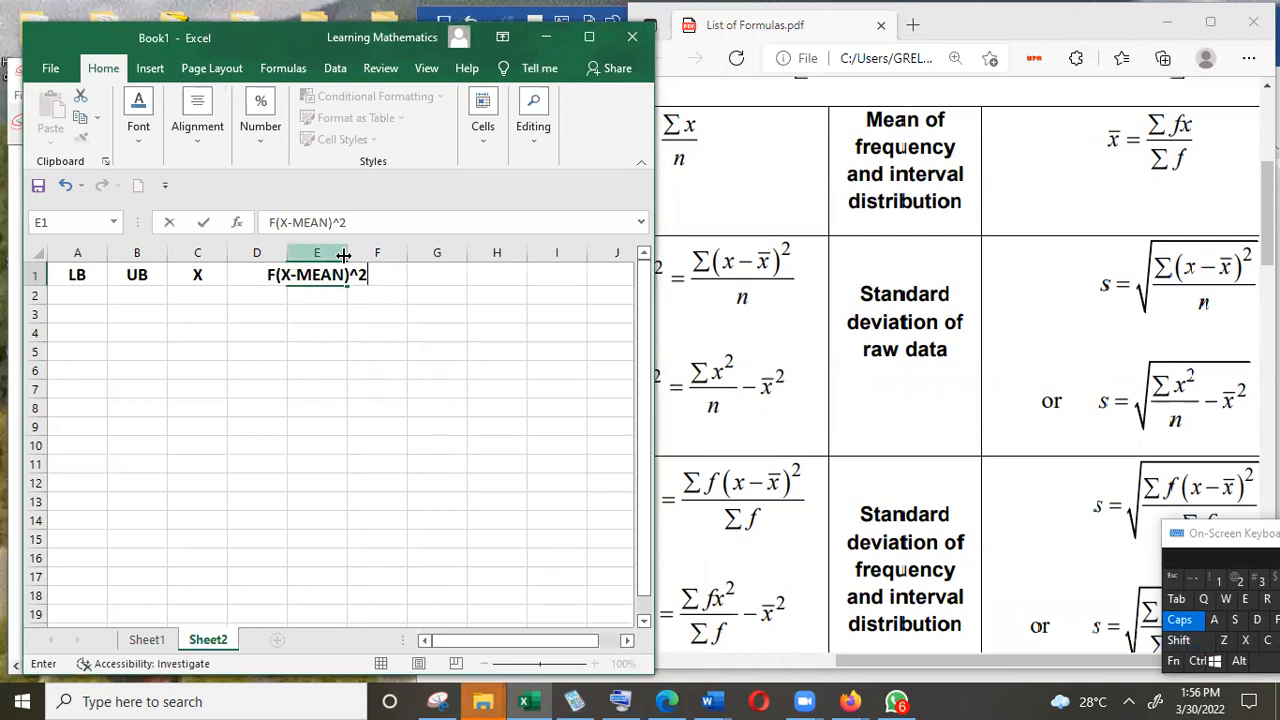
pyautogui.doubleClick(343, 255)
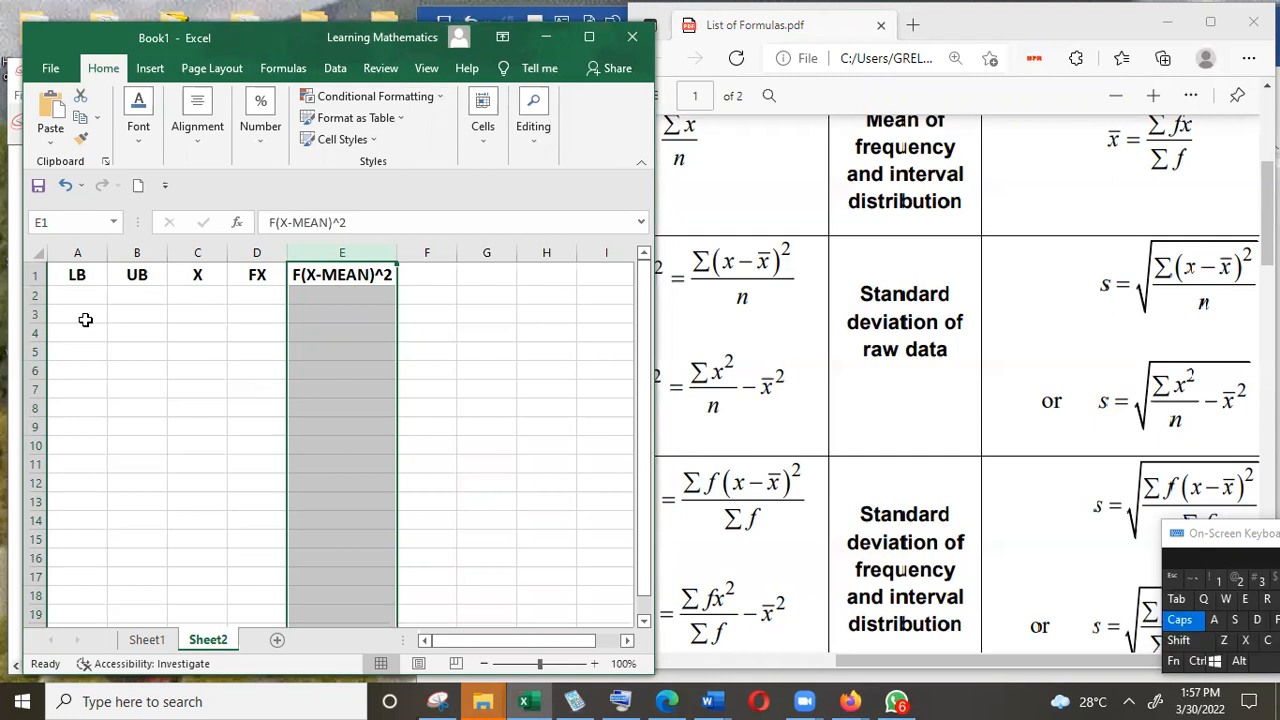
# Move the FX and F(X-MEAN)^2 headings from cells D1:E1 one column over to E1:F1
pyautogui.click(239, 278)
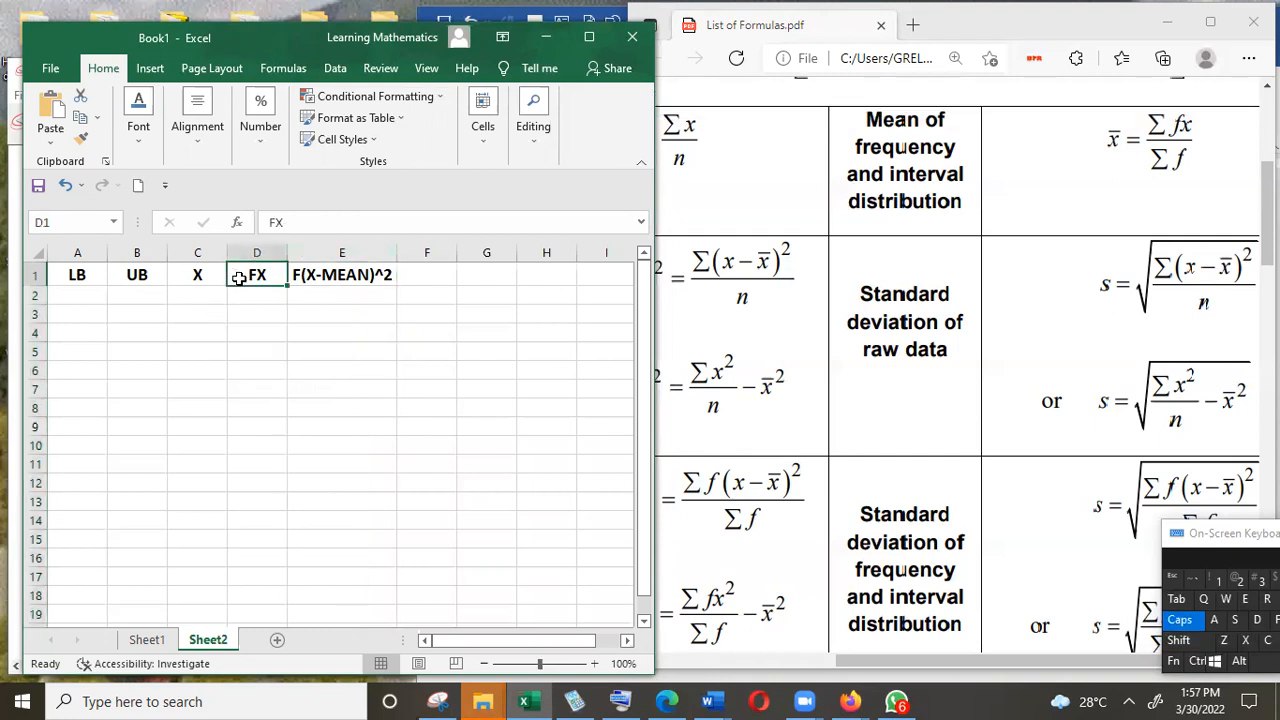
pyautogui.press('shift')
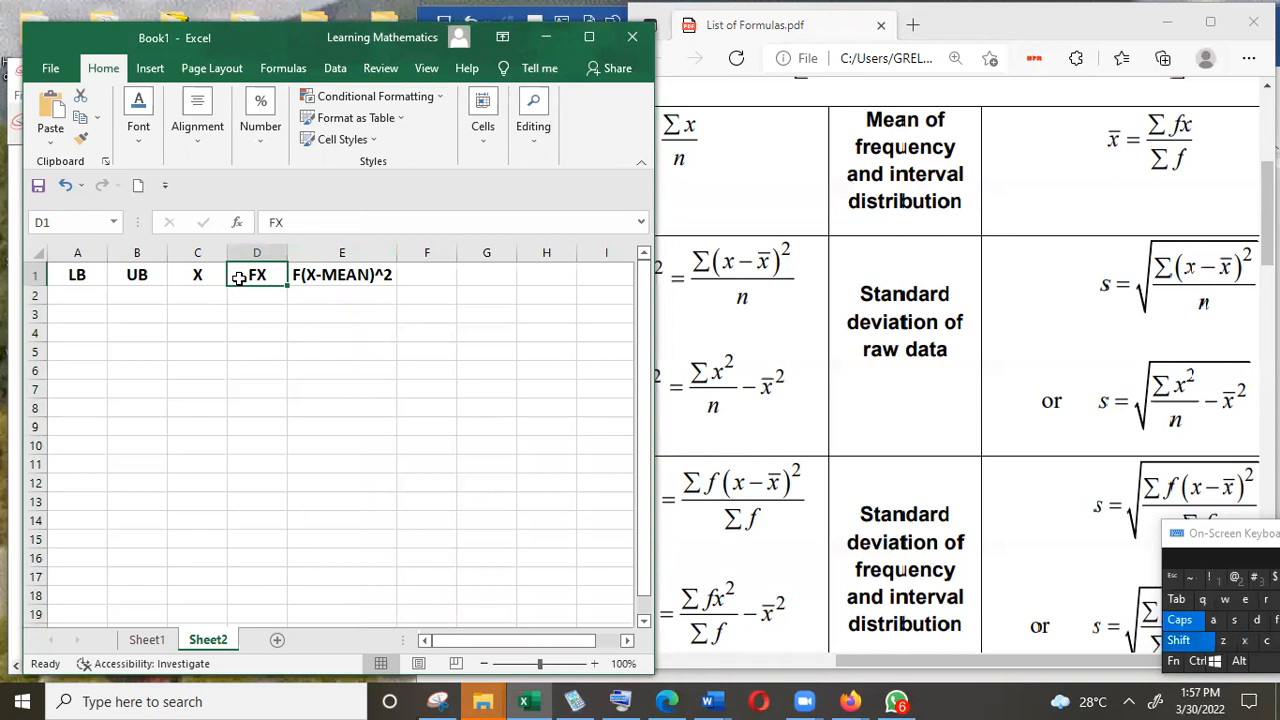
pyautogui.hotkey('shift', 'Right')
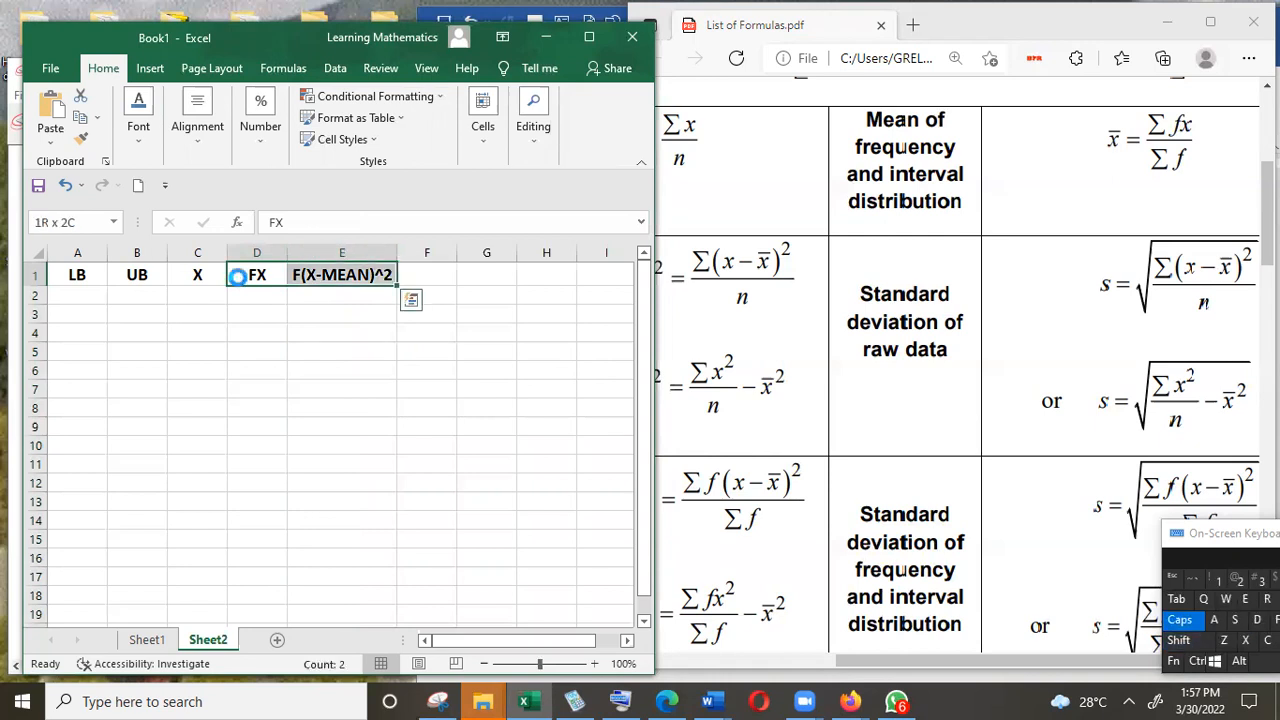
pyautogui.hotkey('ctrl', 'x')
pyautogui.click(291, 275)
pyautogui.hotkey('ctrl', 'v')
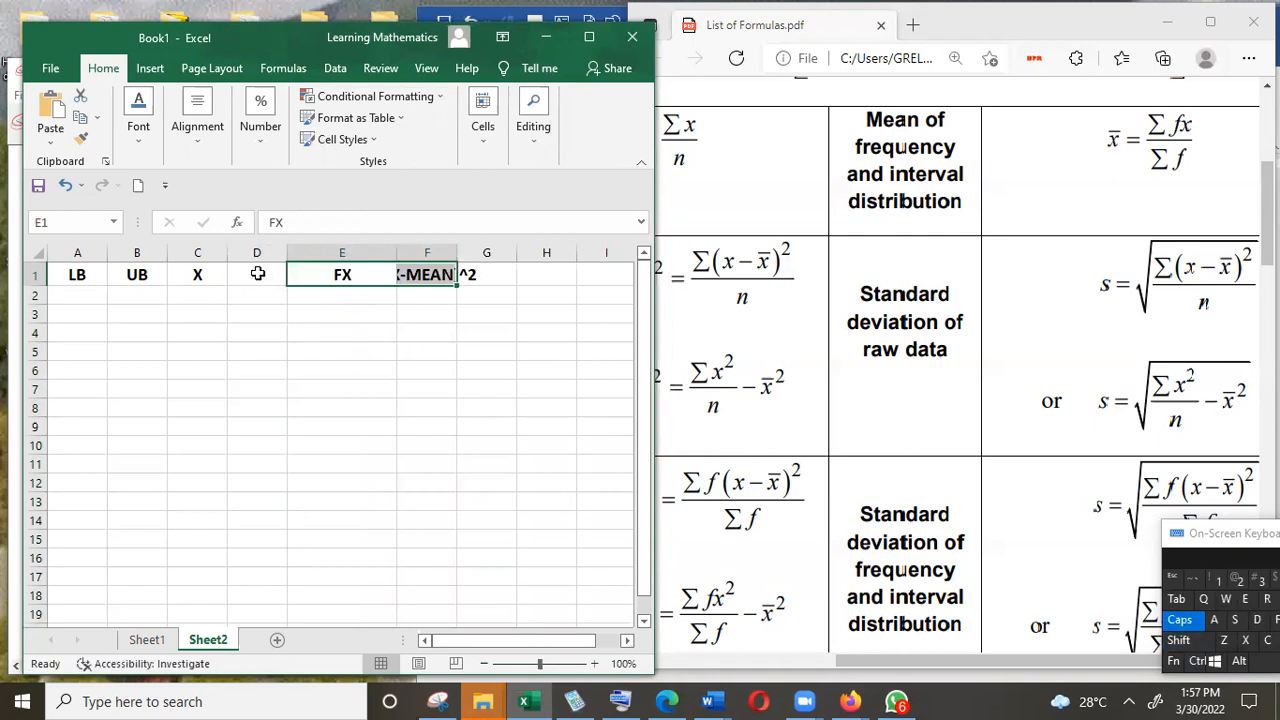
# Copy the FX heading into the empty cell D1 and shorten it to F
pyautogui.click(257, 274)
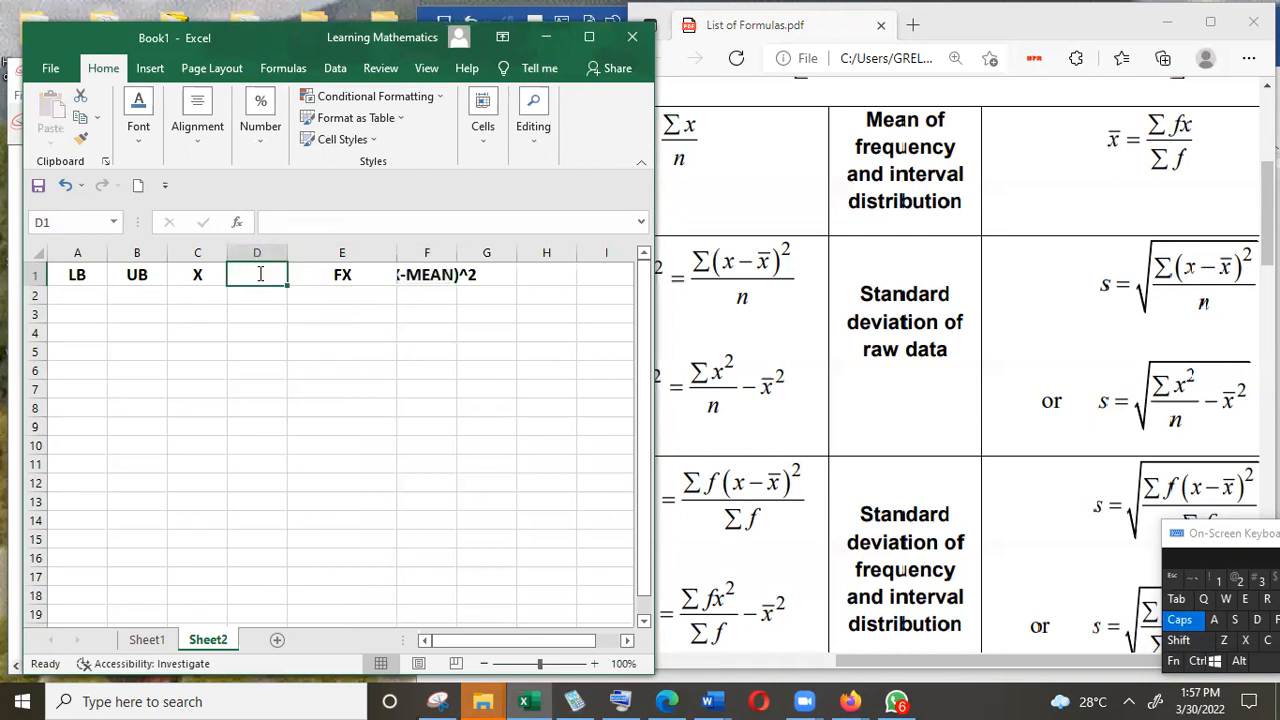
pyautogui.press('BackSpace')
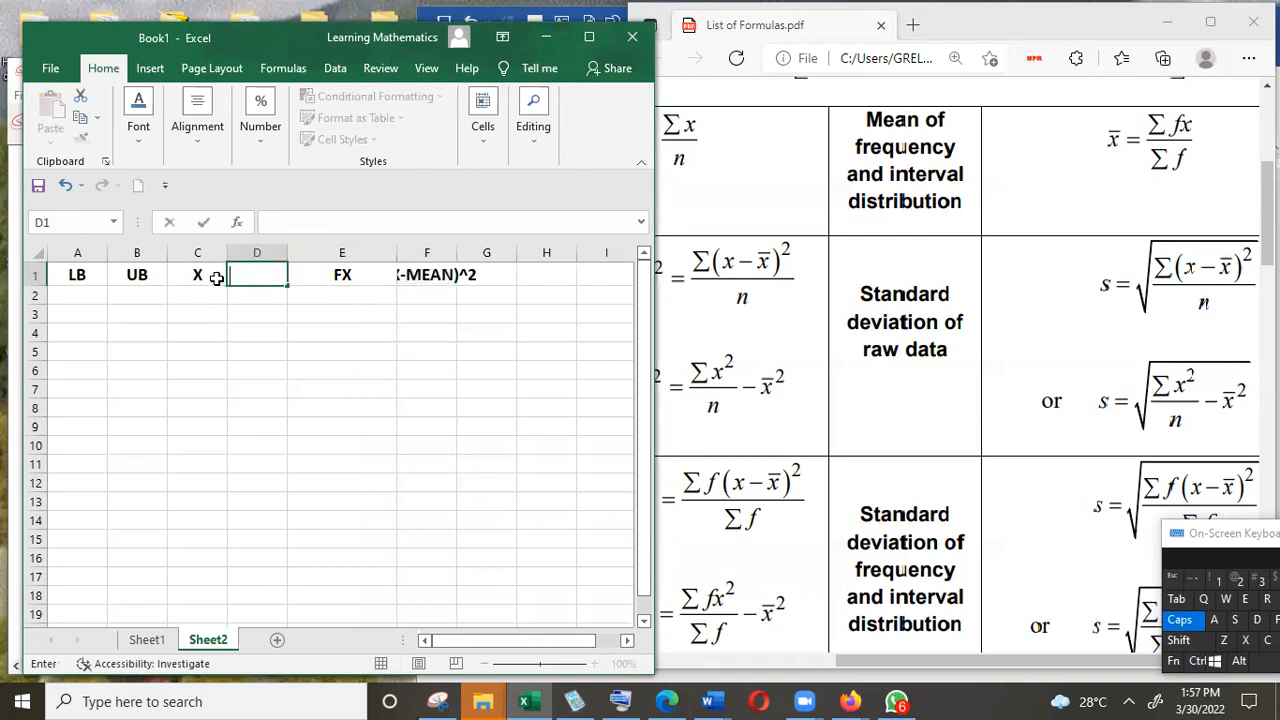
pyautogui.click(325, 278)
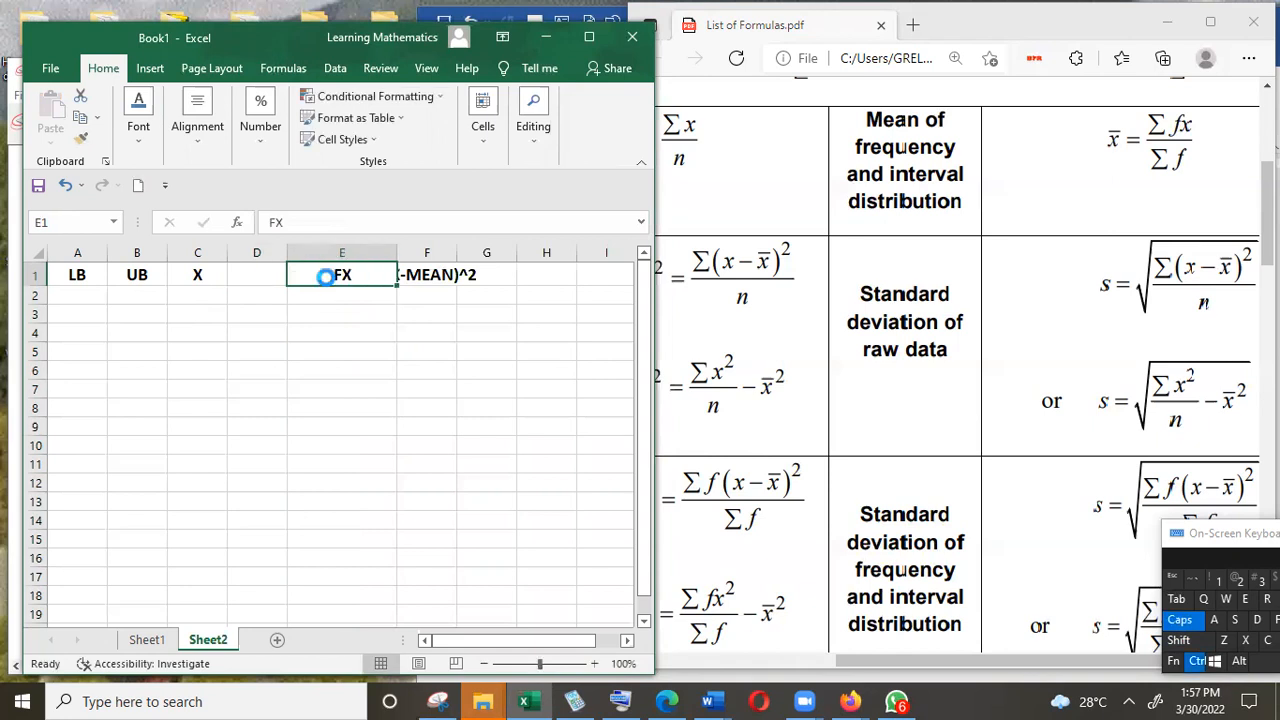
pyautogui.hotkey('ctrl', 'c')
pyautogui.click(267, 276)
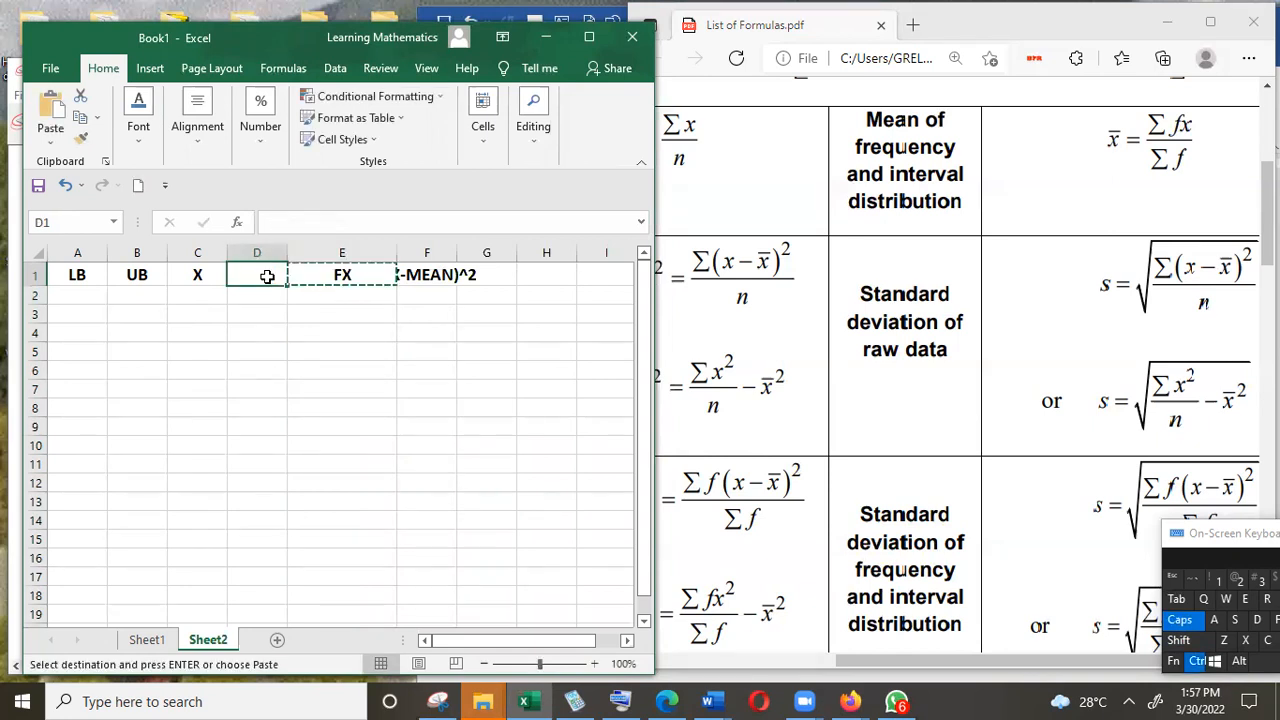
pyautogui.hotkey('ctrl', 'v')
pyautogui.click(307, 229)
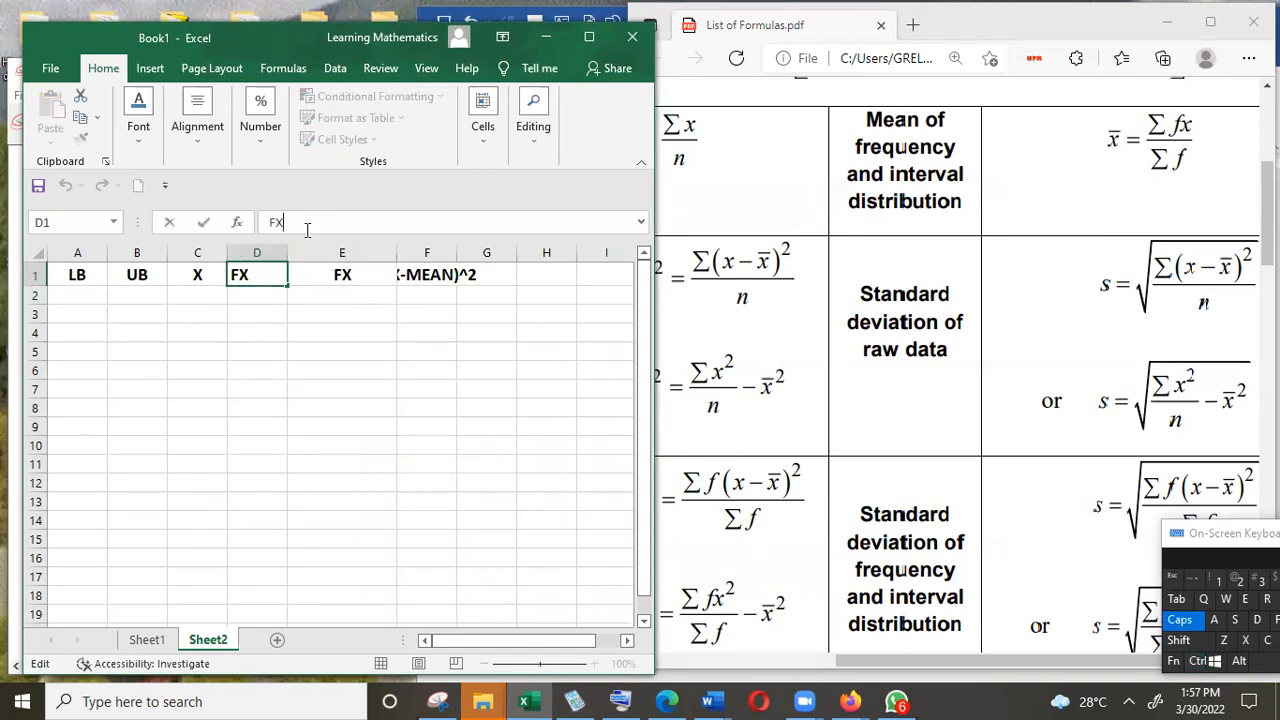
pyautogui.press('BackSpace')
pyautogui.press('Return')
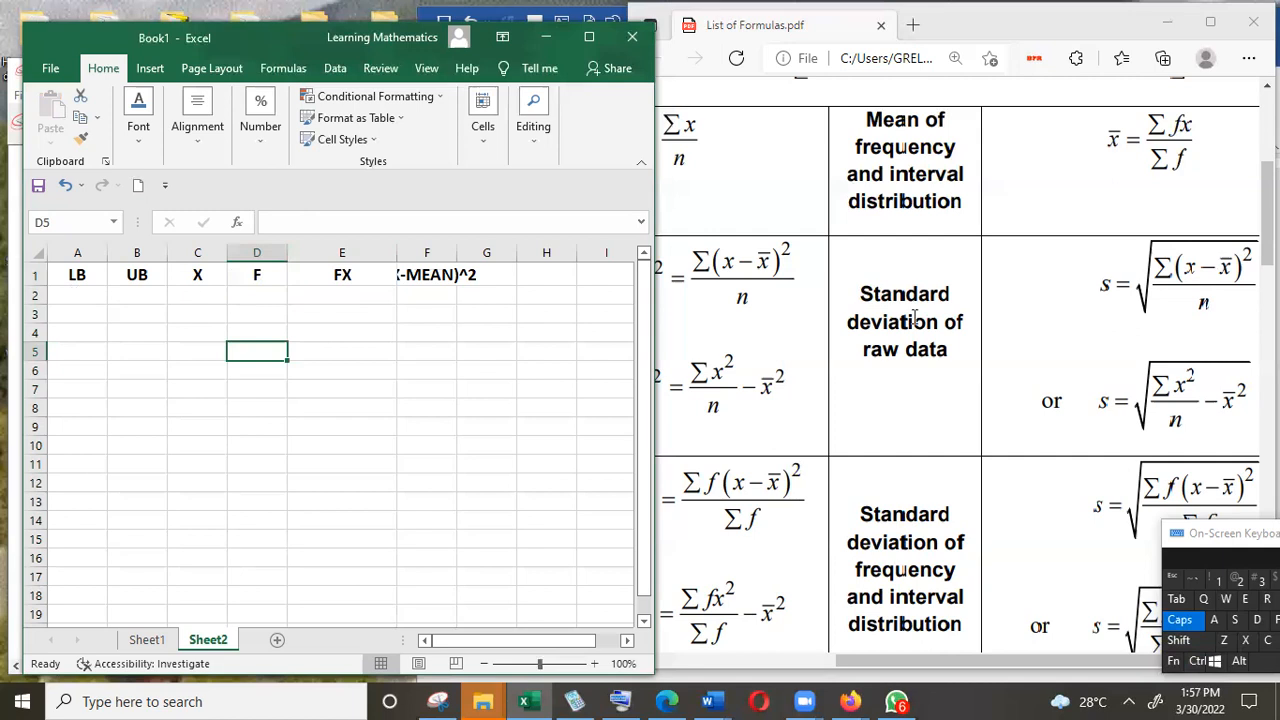
# Bring up the luggage-weight table in the MIDTERM Revision Questions Word document beside the workbook, and return to cell A2 in Excel
pyautogui.click(74, 294)
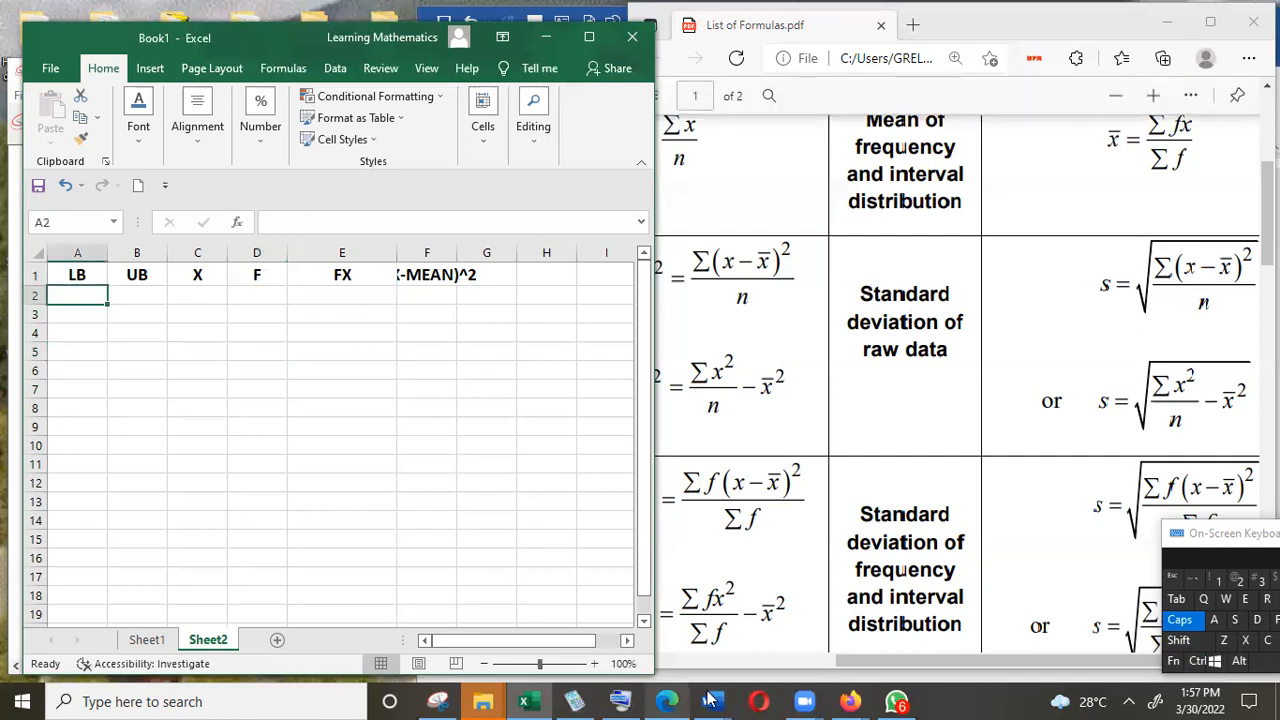
pyautogui.moveTo(713, 703)
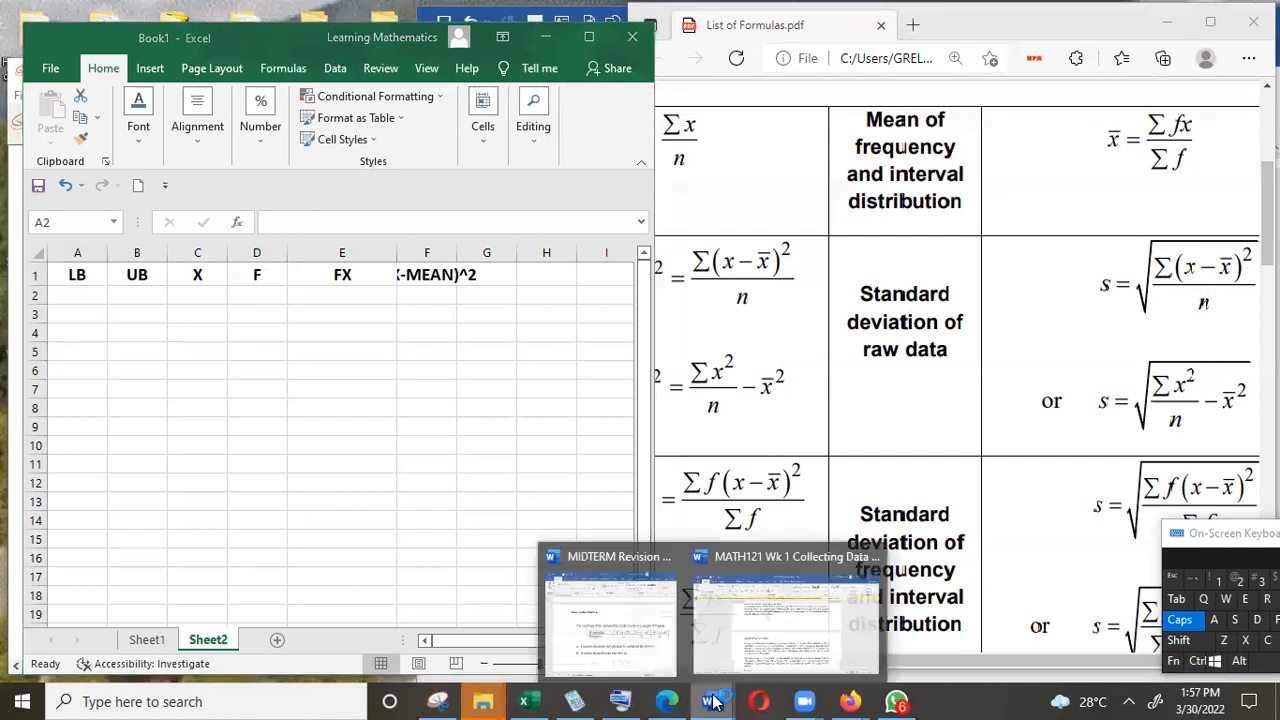
pyautogui.click(612, 610)
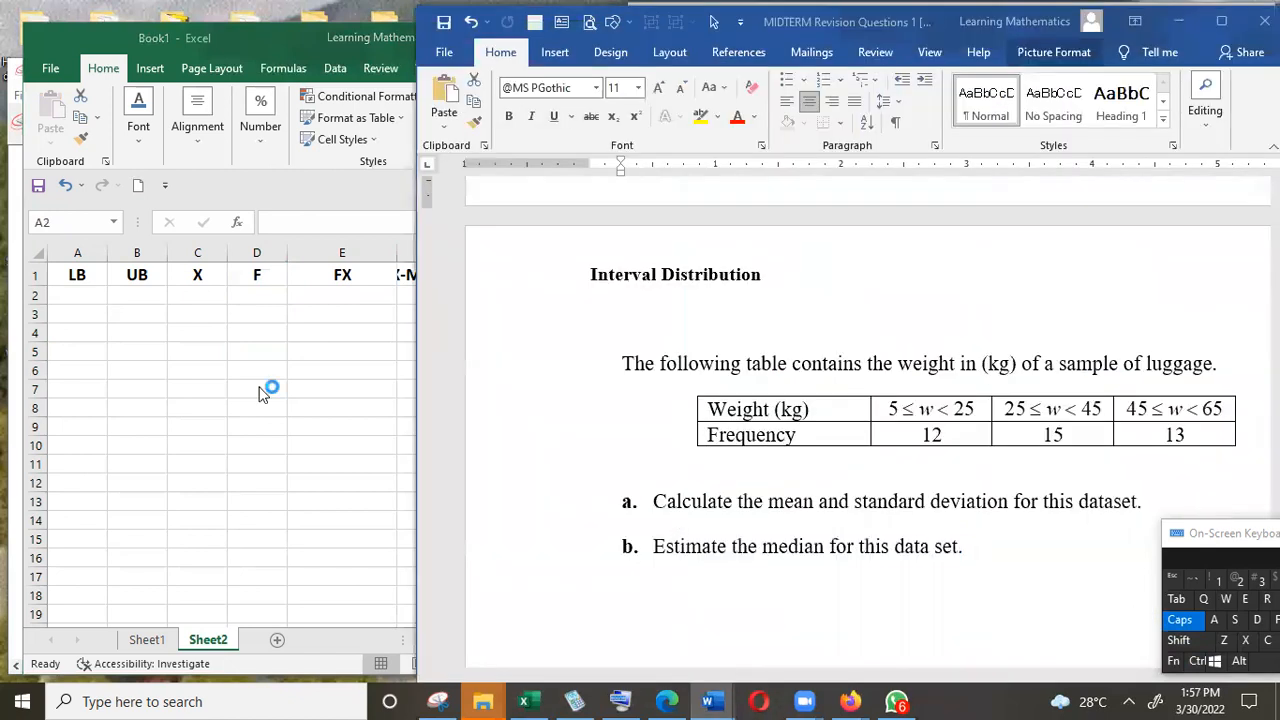
pyautogui.click(258, 389)
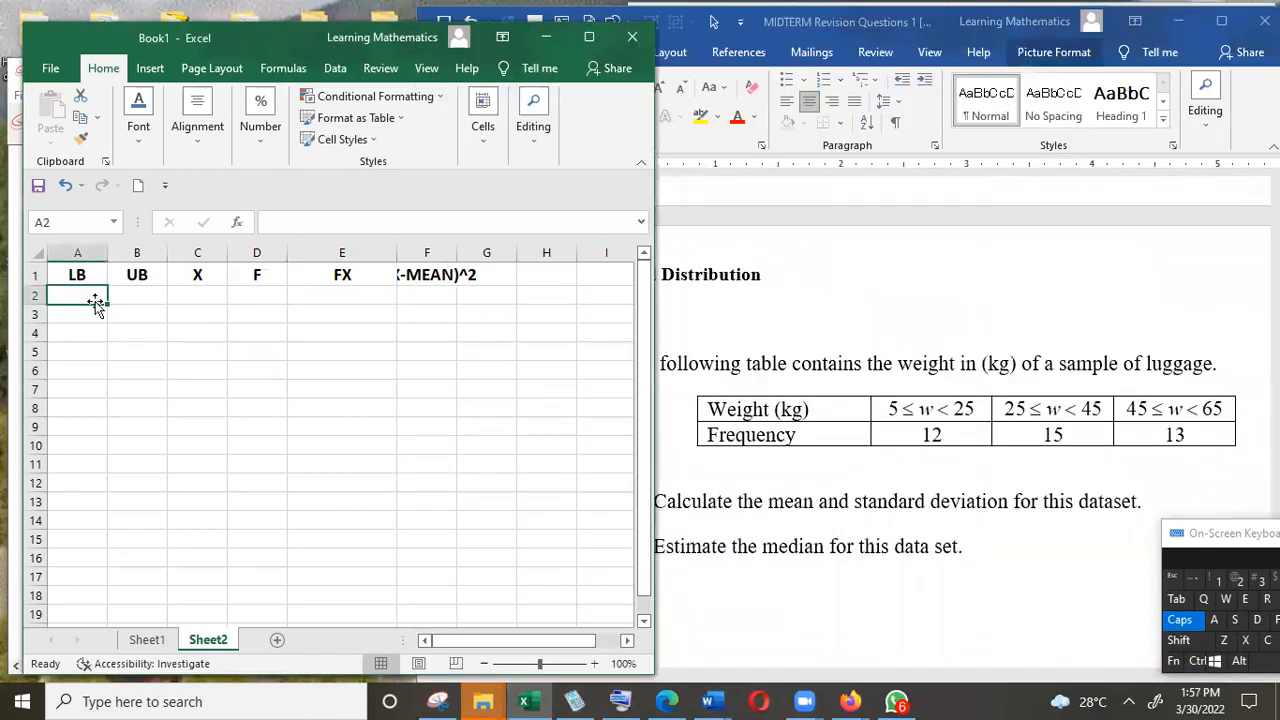
# Enter the interval bounds 5 and 25, 25 and 45, and 45 and 65 under LB and UB in cells A2:B4
pyautogui.write('5')
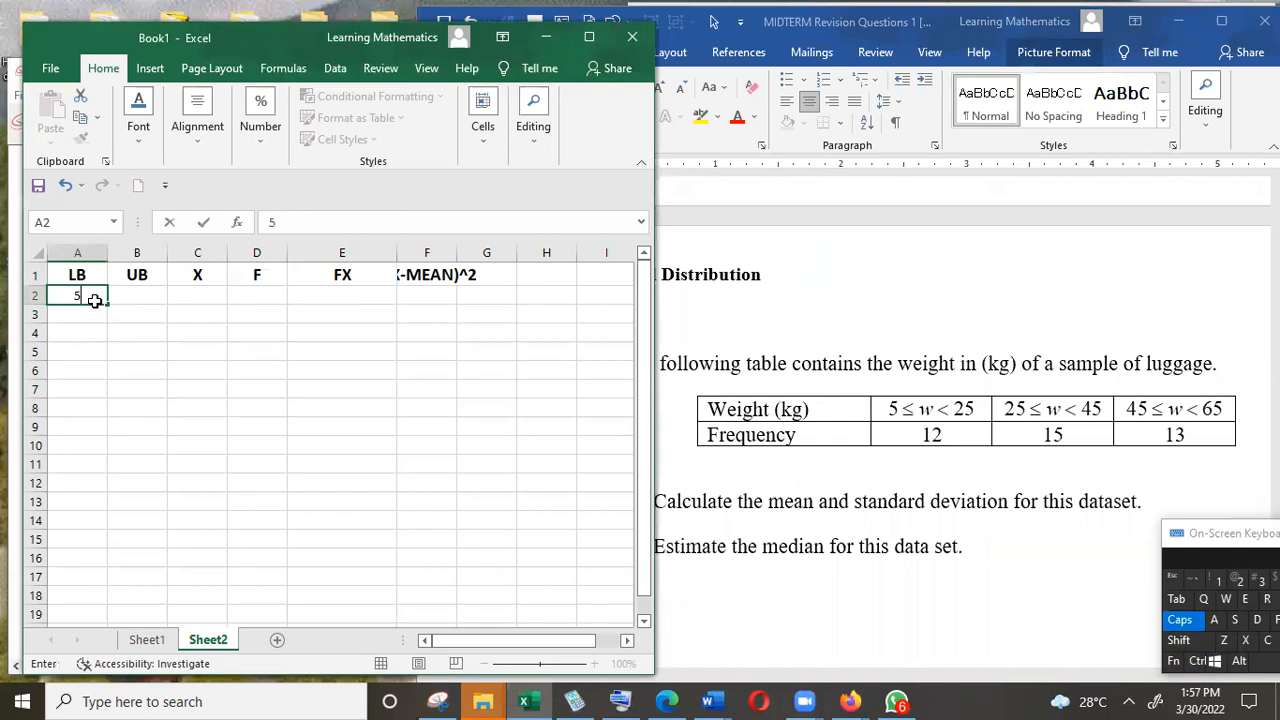
pyautogui.press('Tab')
pyautogui.write('25')
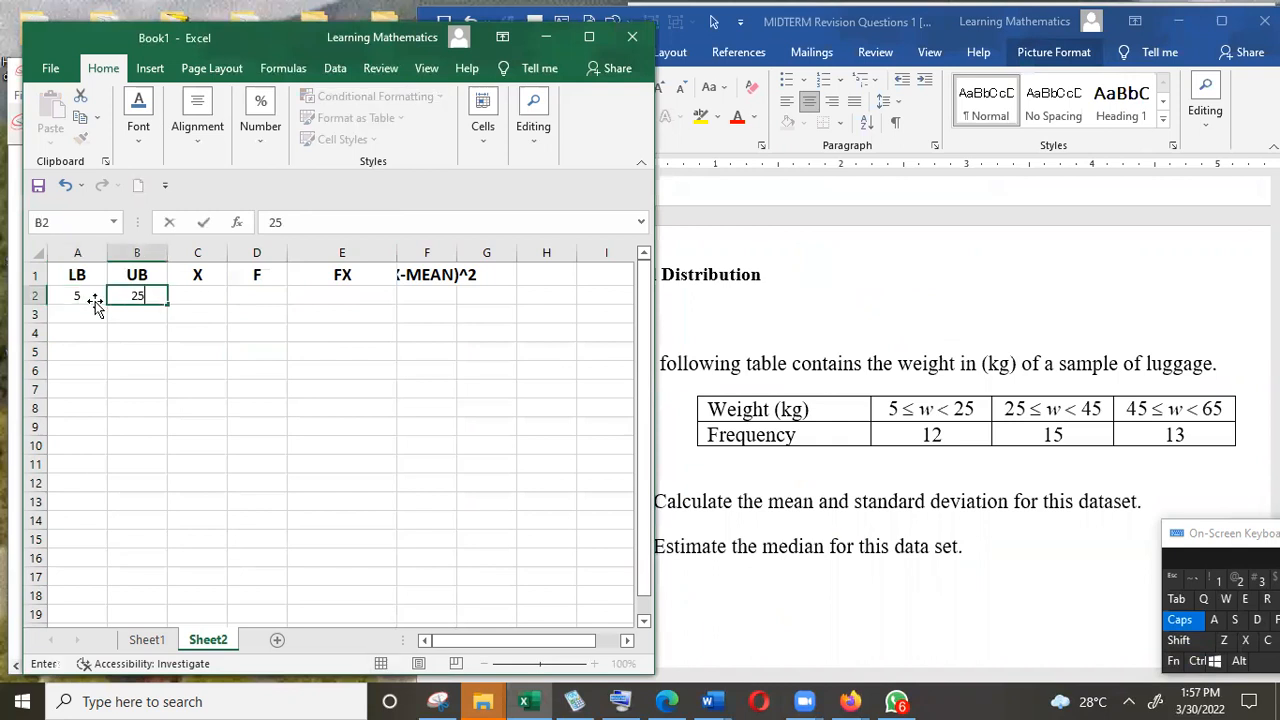
pyautogui.press('Return')
pyautogui.write('25')
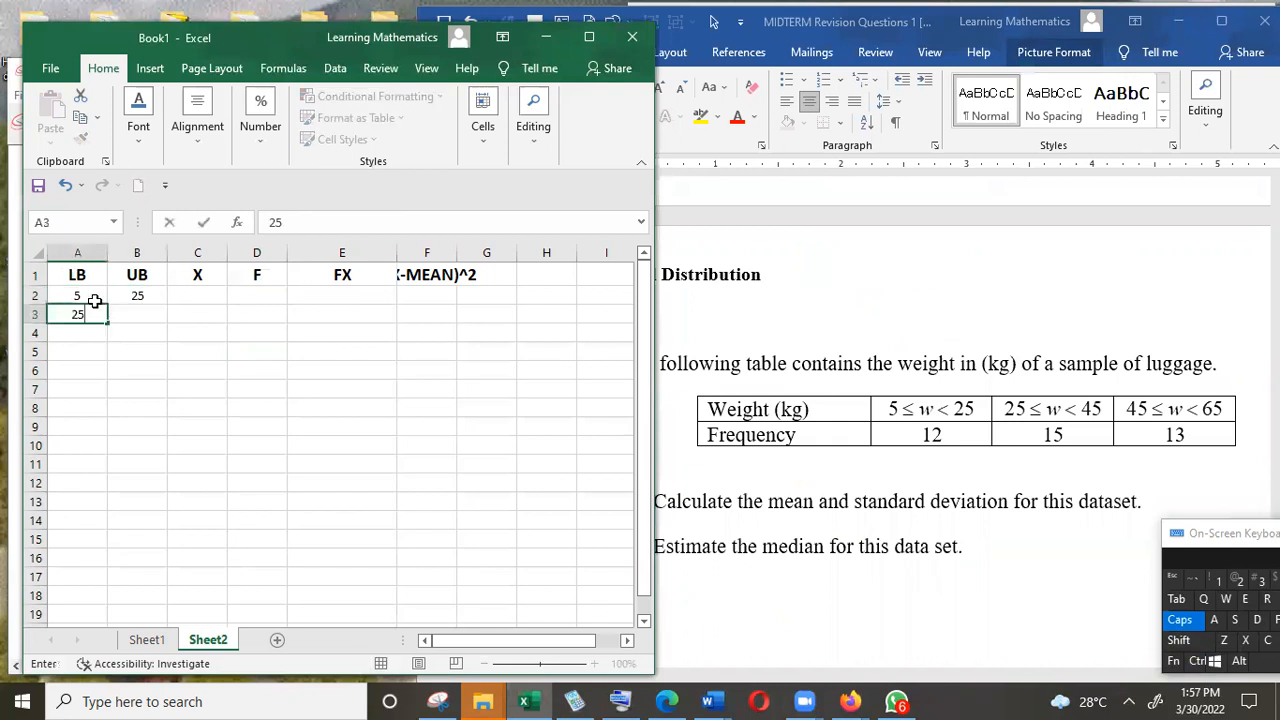
pyautogui.press('Tab')
pyautogui.write('45')
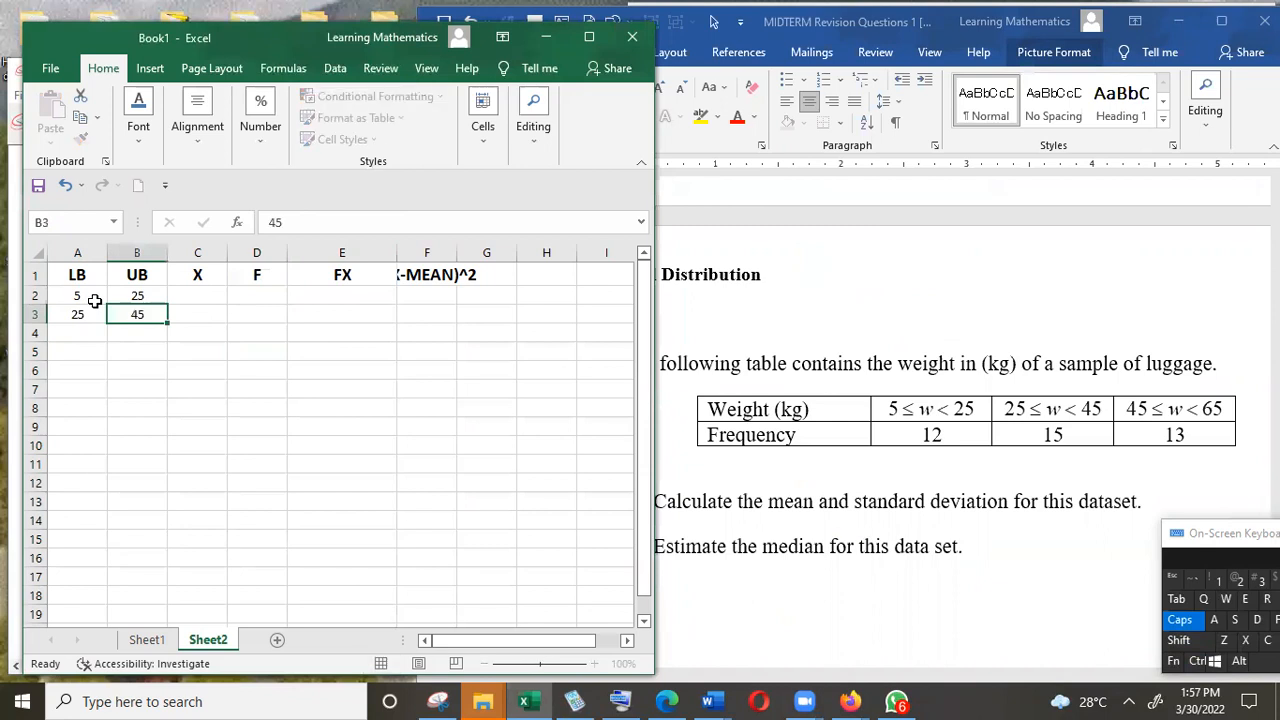
pyautogui.press('Return')
pyautogui.write('45')
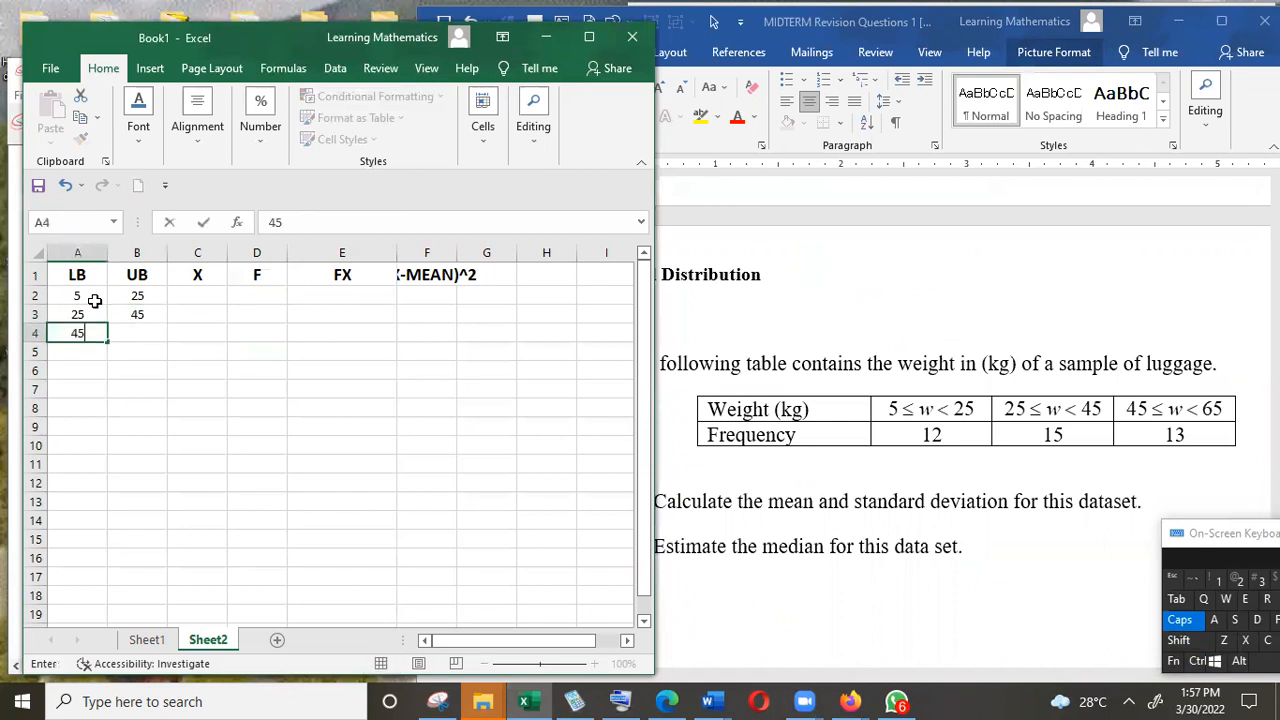
pyautogui.press('Tab')
pyautogui.write('645')
pyautogui.press('BackSpace')
pyautogui.press('BackSpace')
pyautogui.write('5')
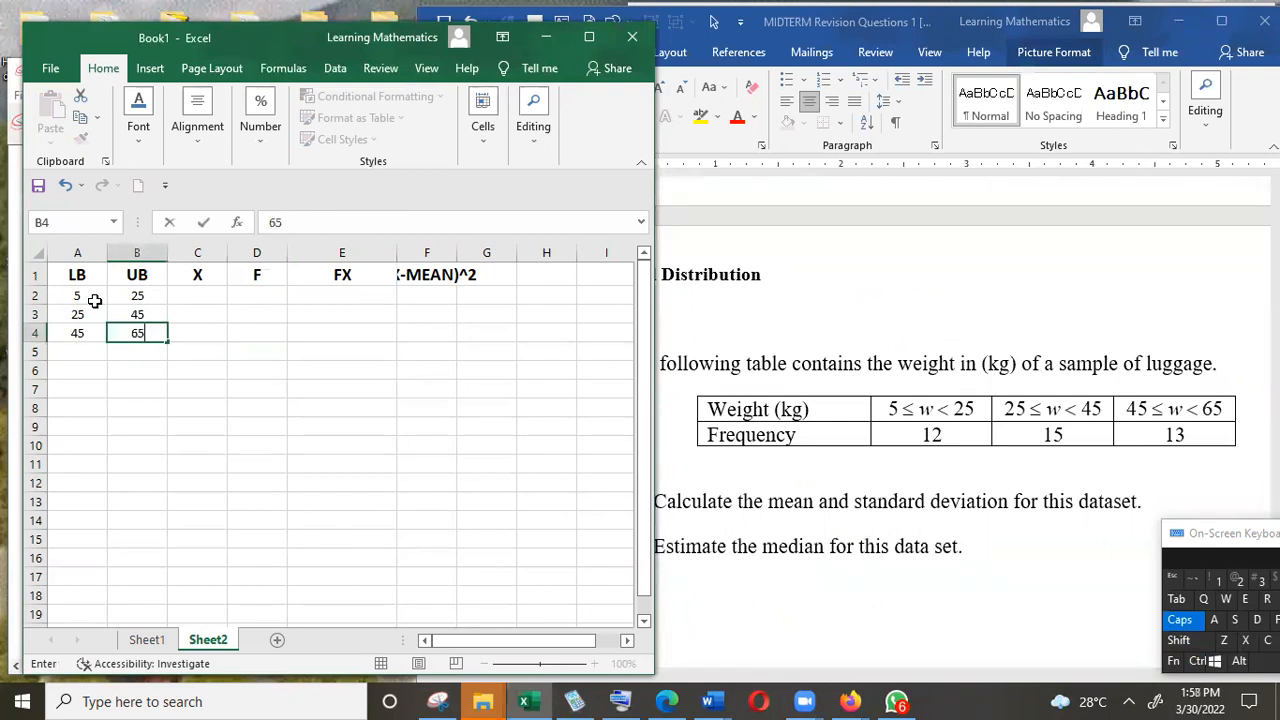
# Enter the midpoint formula =(A2+B2)/2 in cell C2
pyautogui.click(206, 307)
pyautogui.click(205, 297)
pyautogui.write('=(')
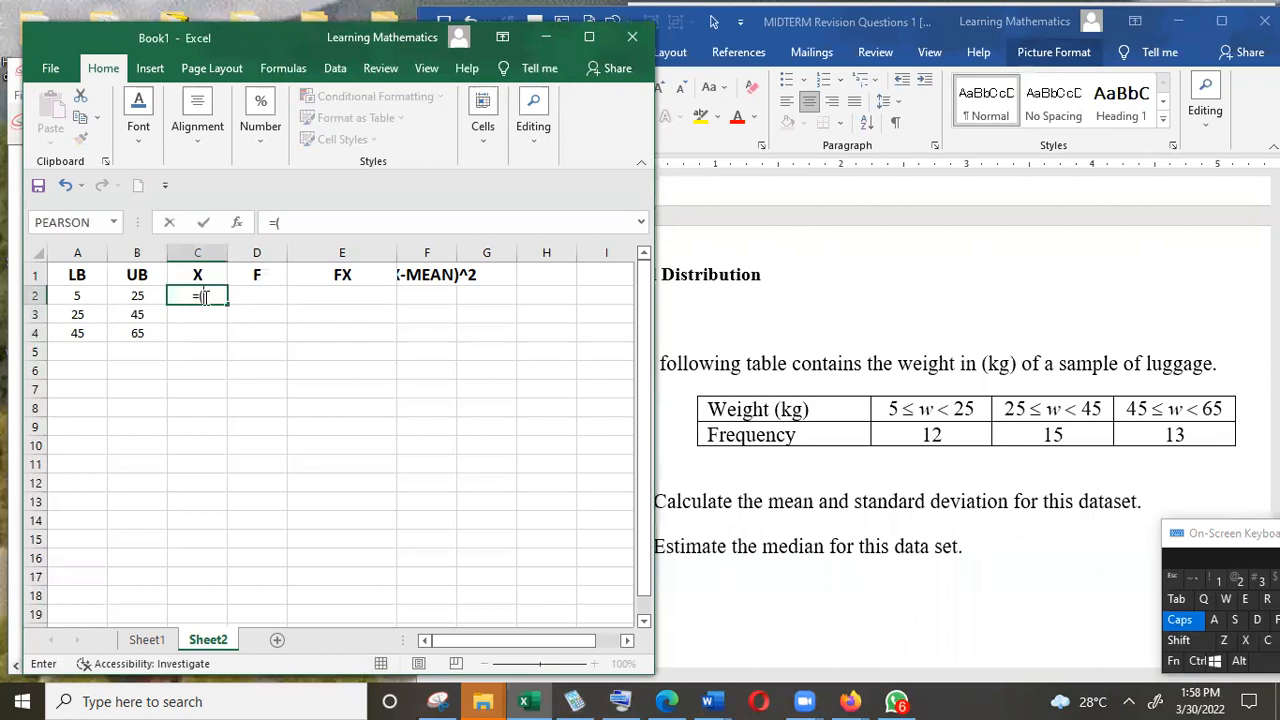
pyautogui.click(83, 293)
pyautogui.write('+')
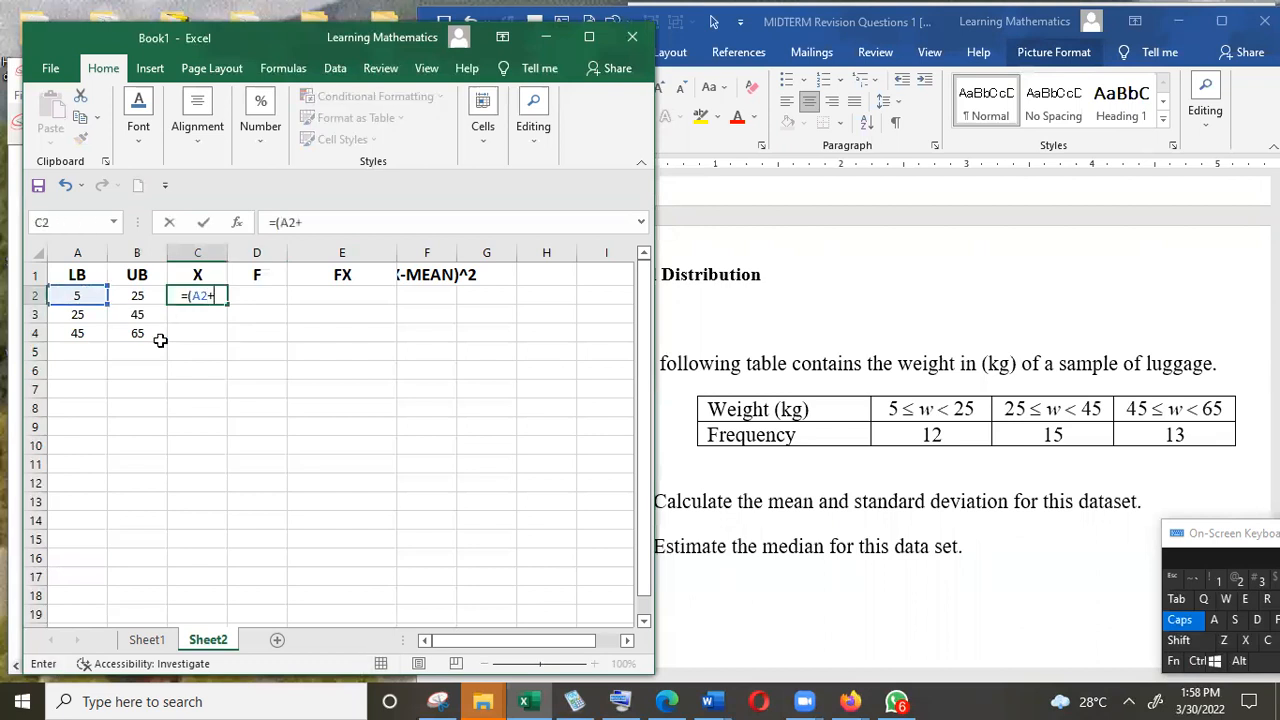
pyautogui.click(125, 294)
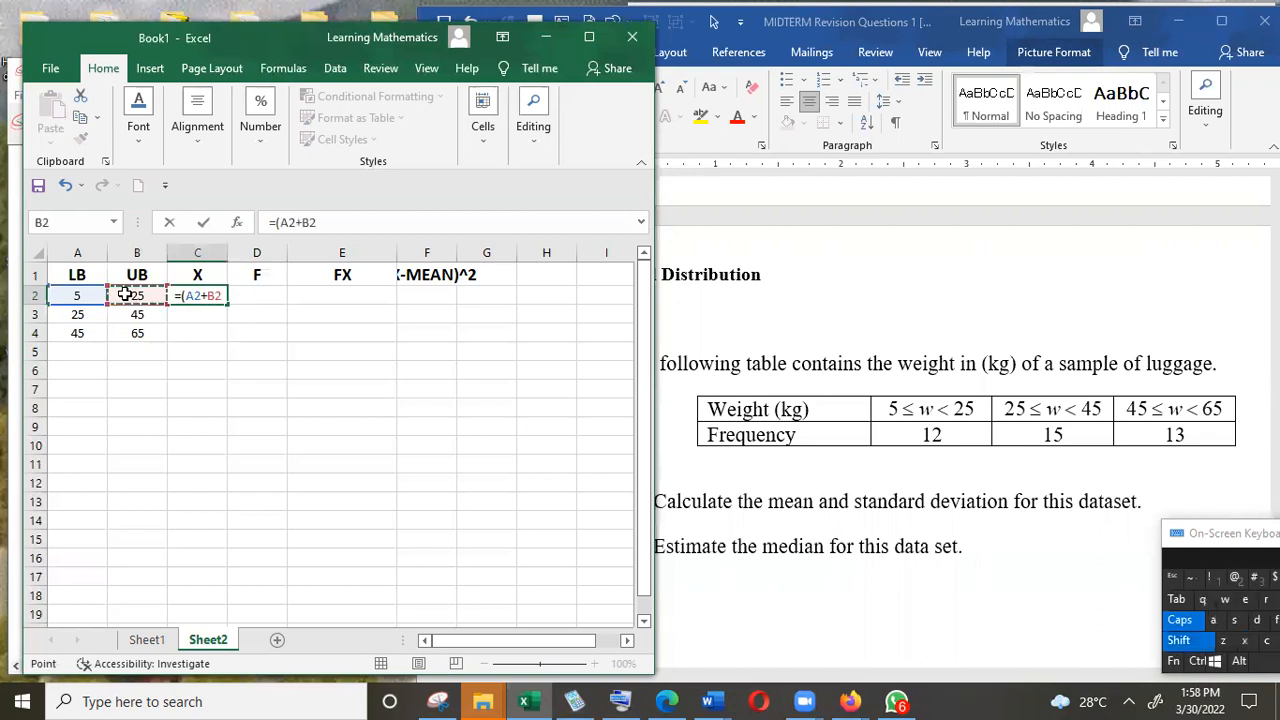
pyautogui.write(')/2')
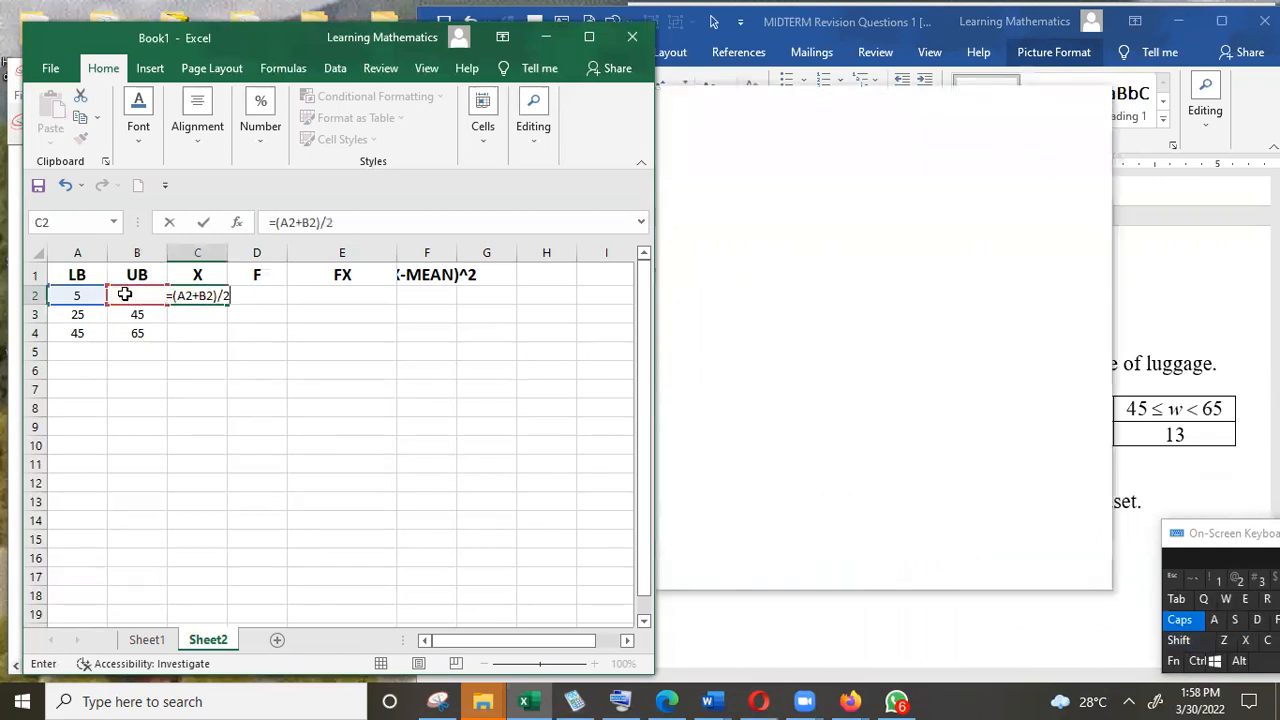
pyautogui.press('Return')
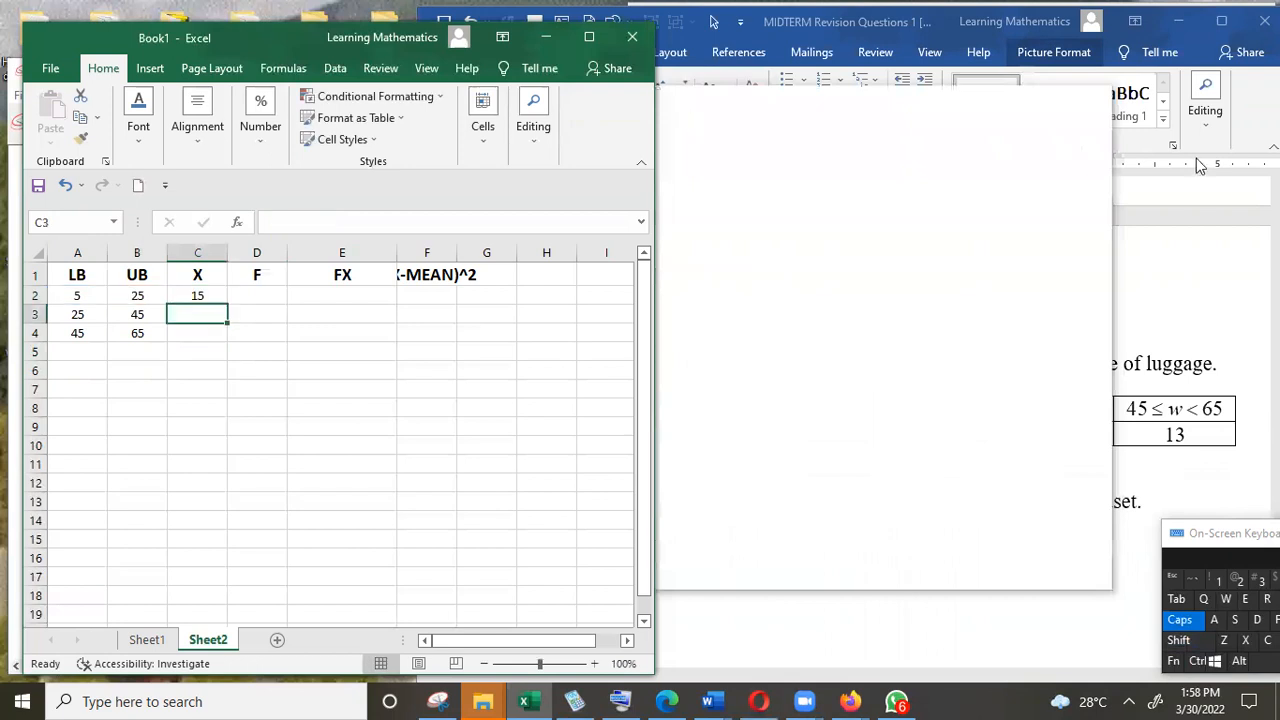
# Fill the midpoint formula in C2 down through cell C4
pyautogui.click(1247, 279)
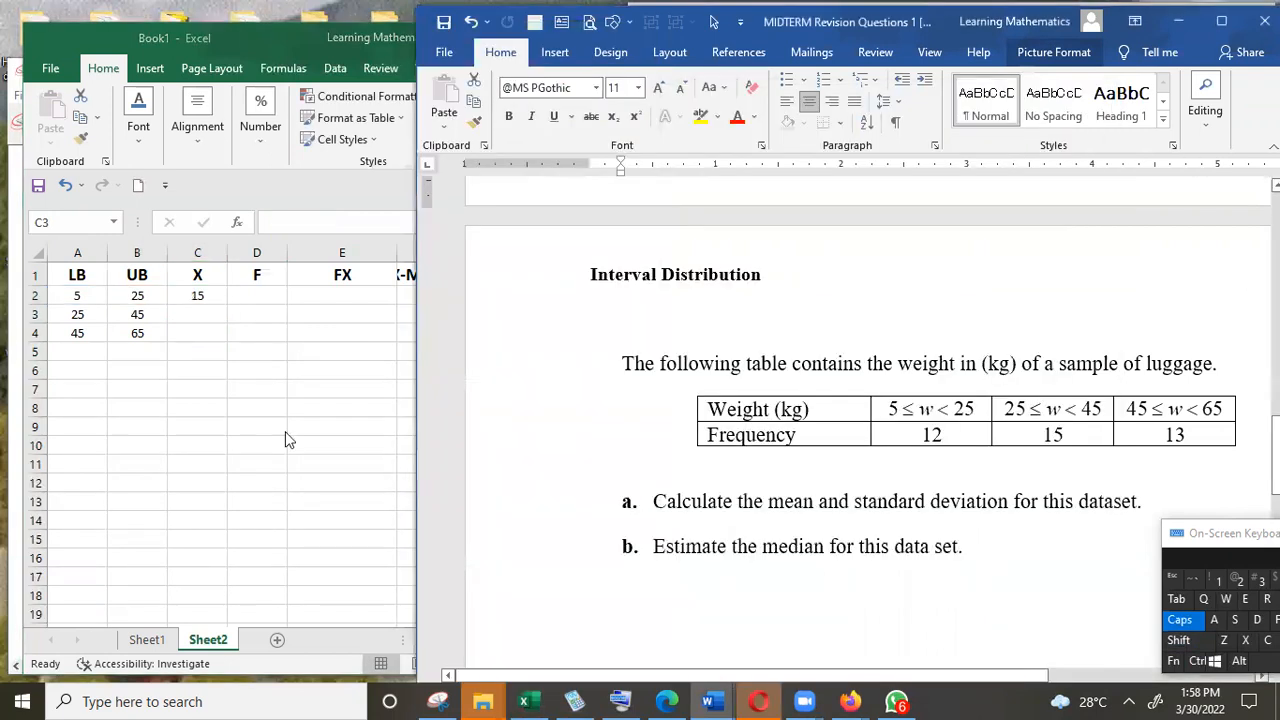
pyautogui.click(210, 328)
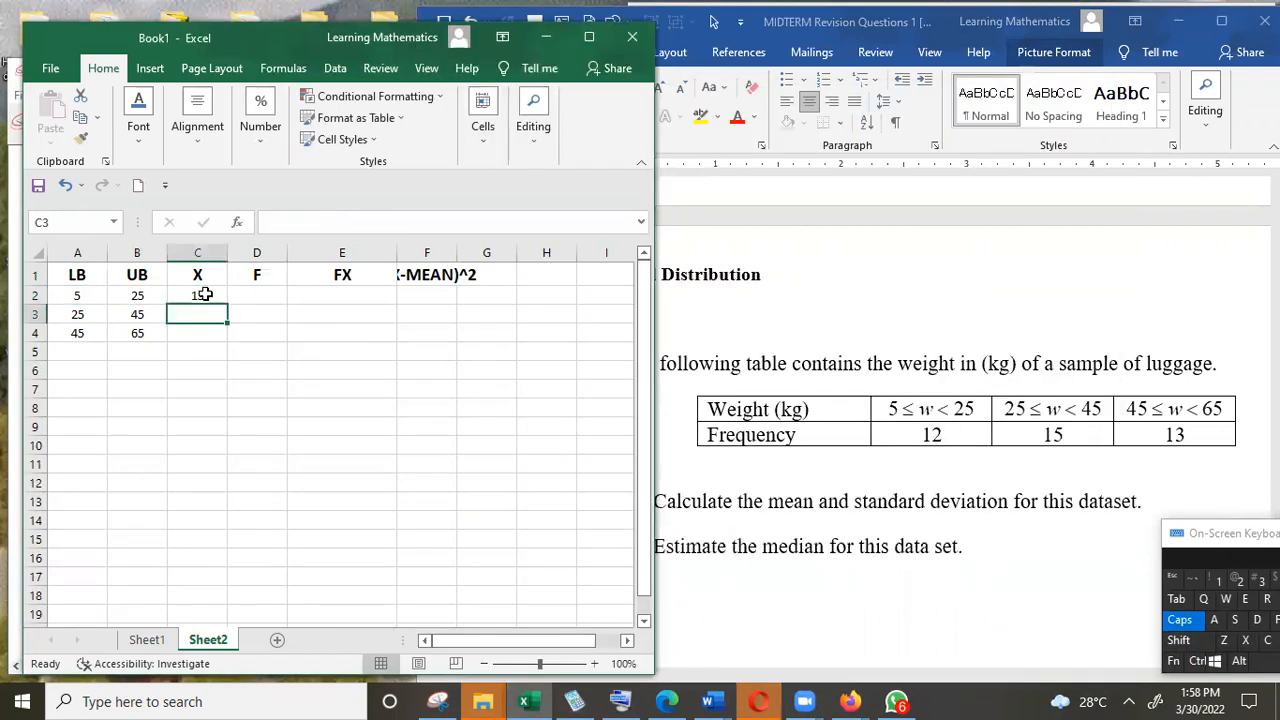
pyautogui.click(220, 298)
pyautogui.moveTo(225, 301); pyautogui.dragTo(196, 330)
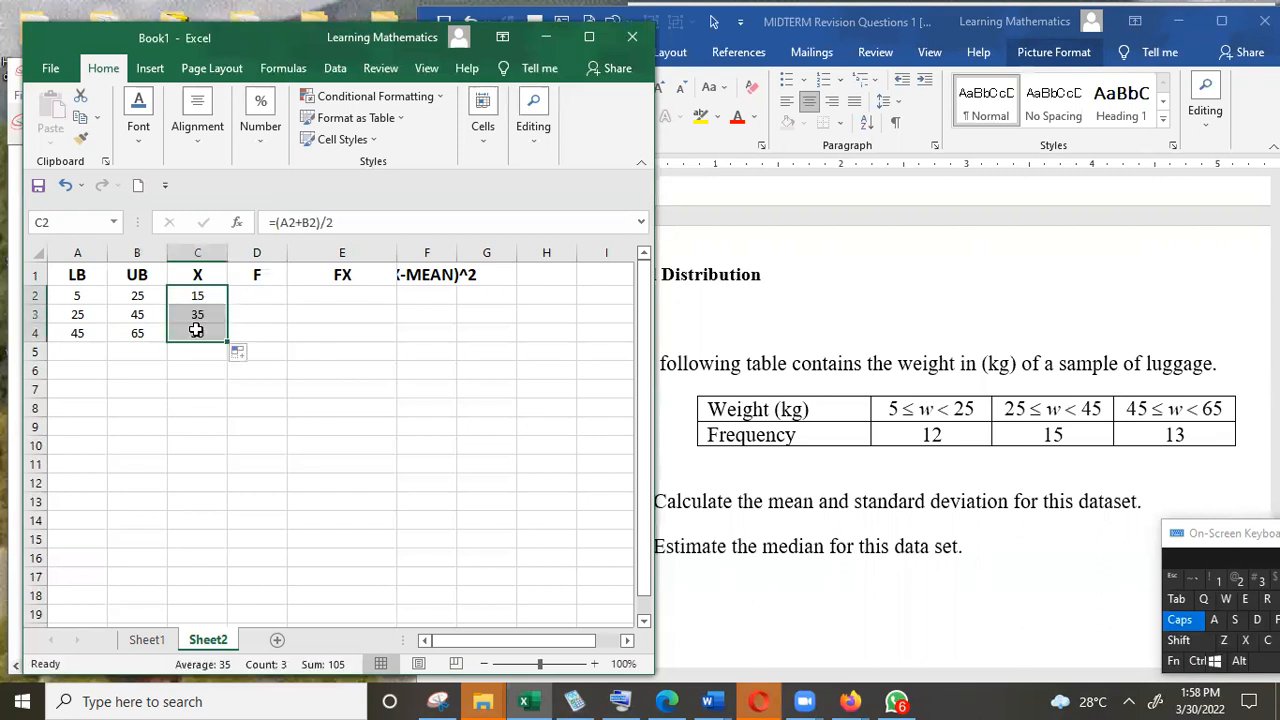
# Enter the frequencies 12, 15 and 13 under F in cells D2:D4
pyautogui.click(257, 300)
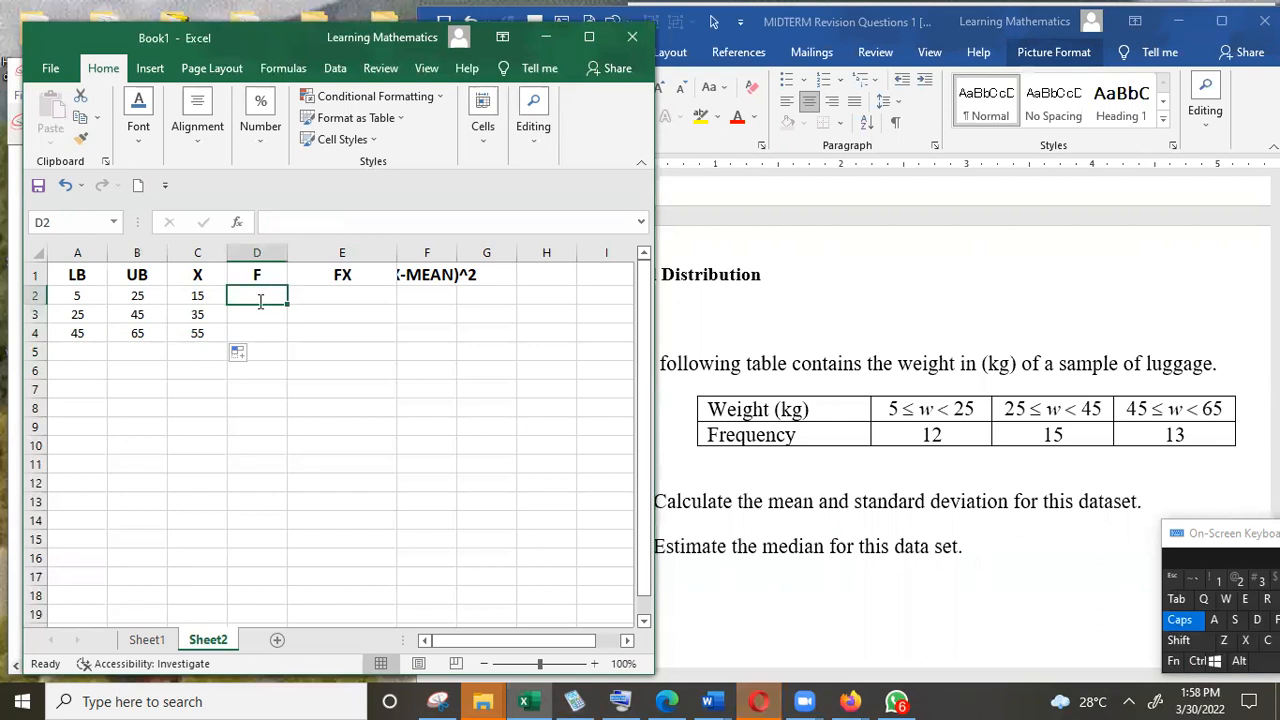
pyautogui.write('=')
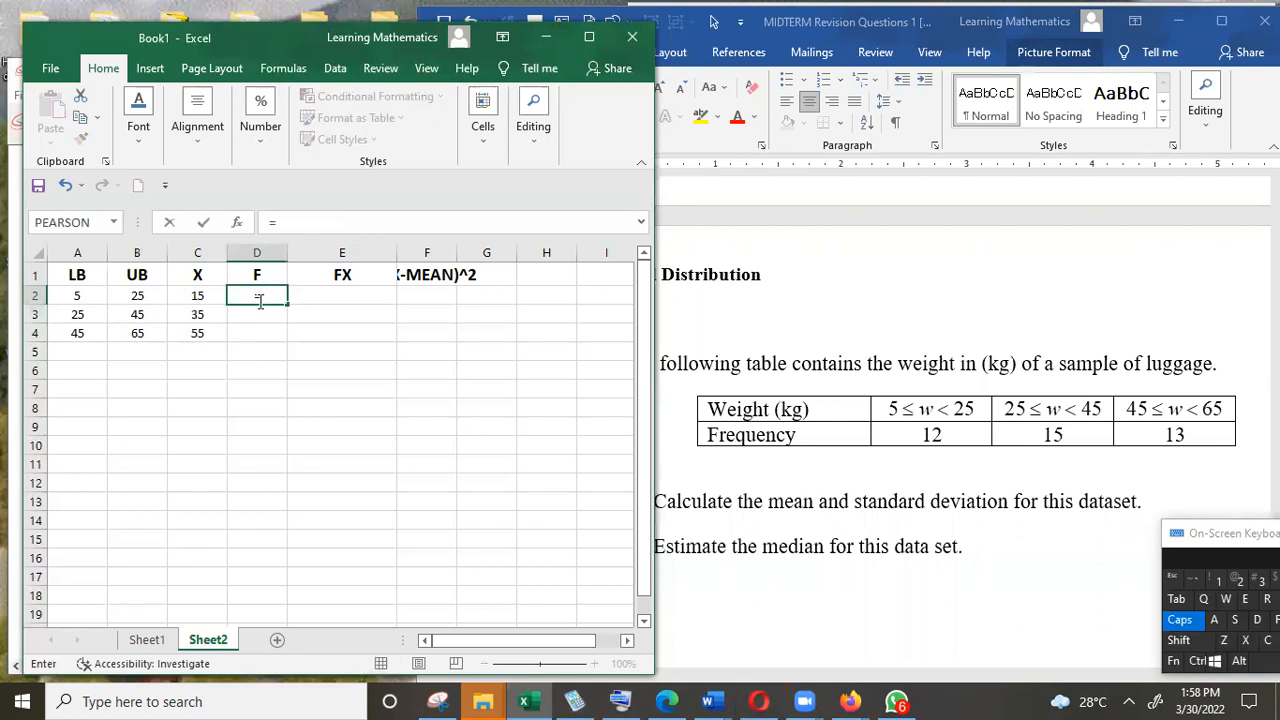
pyautogui.press('BackSpace')
pyautogui.write('12')
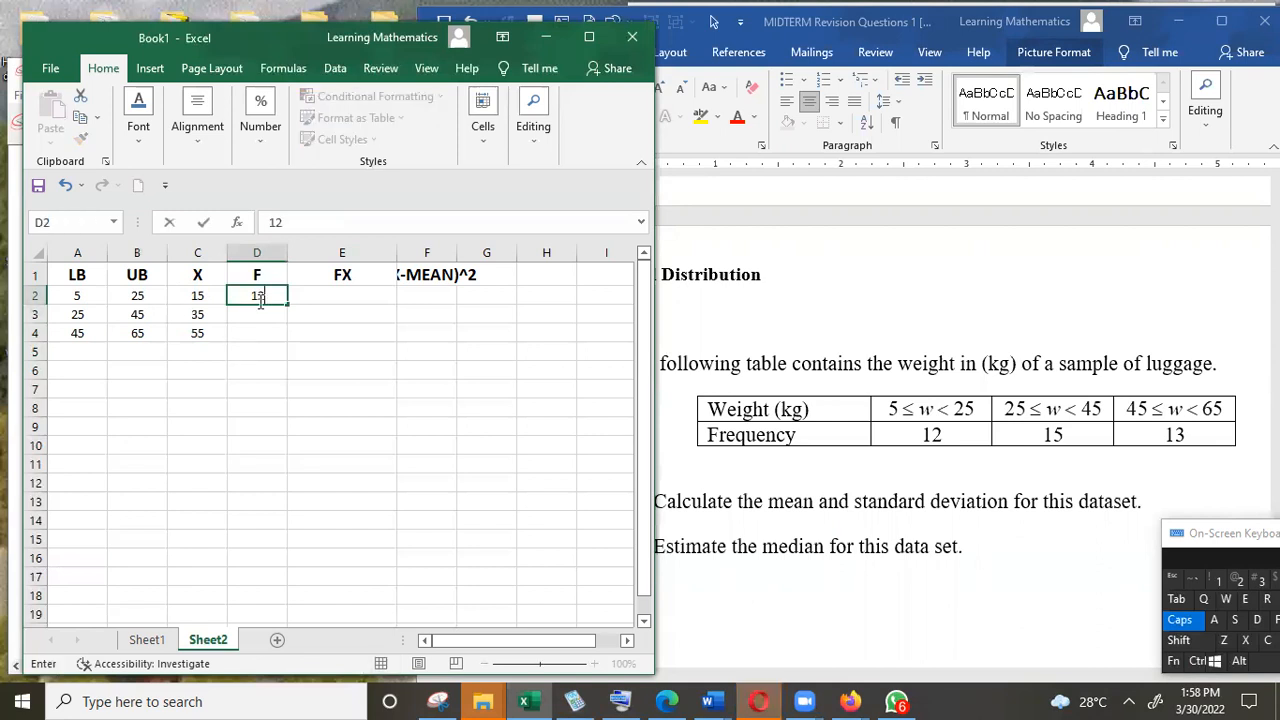
pyautogui.click(259, 308)
pyautogui.write('145')
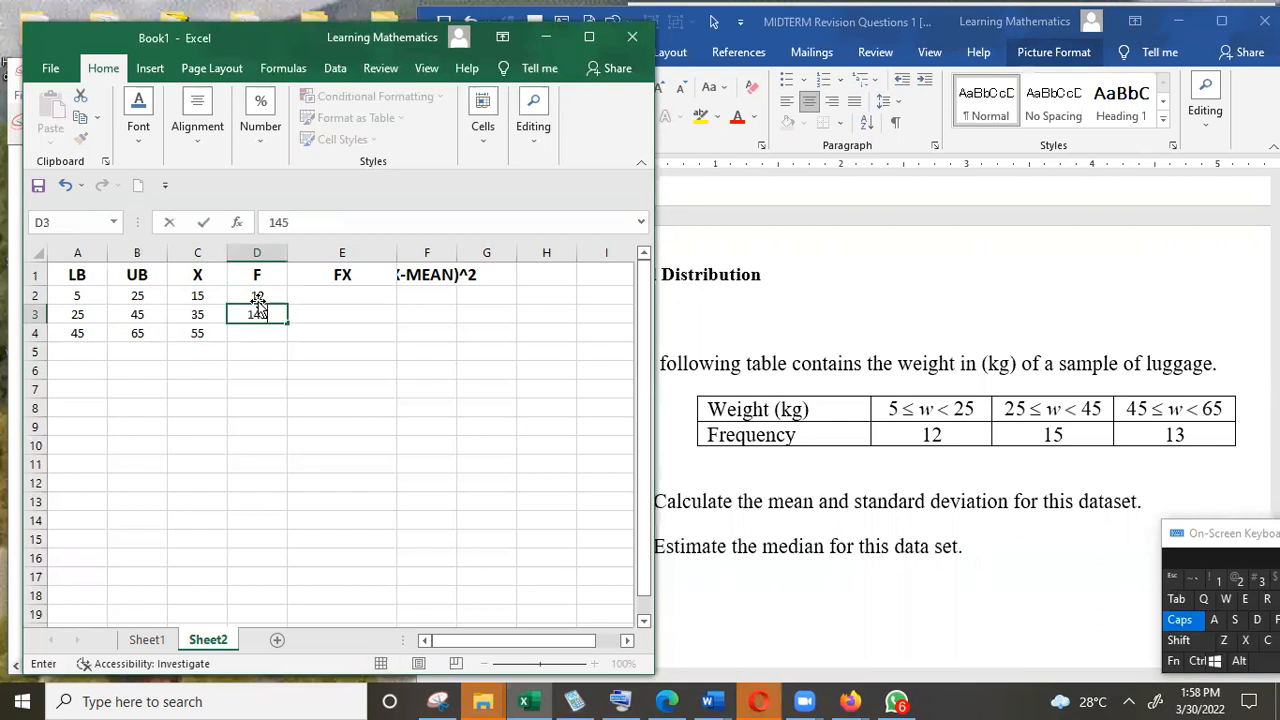
pyautogui.press('BackSpace')
pyautogui.press('BackSpace')
pyautogui.write('5')
pyautogui.press('Return')
pyautogui.write('13')
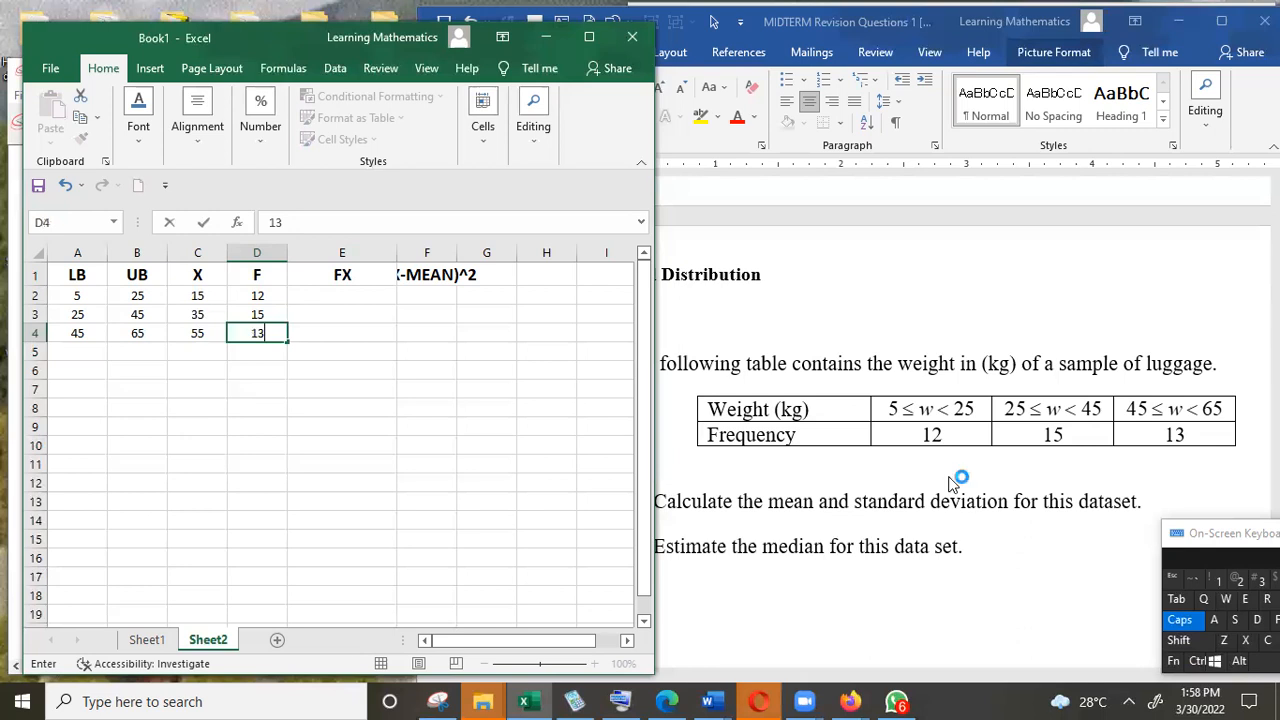
# Enter the formula =D2*C2 under FX in cell E2 and fill it down to E4
pyautogui.click(331, 292)
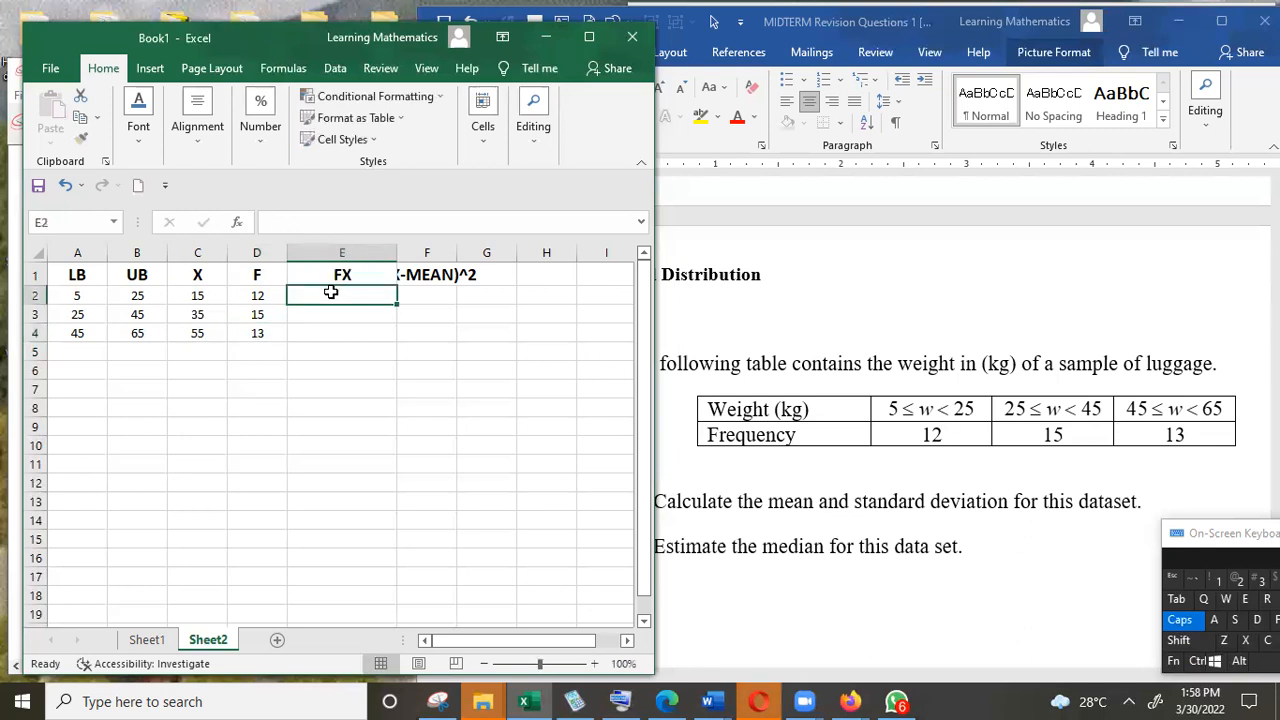
pyautogui.write('=')
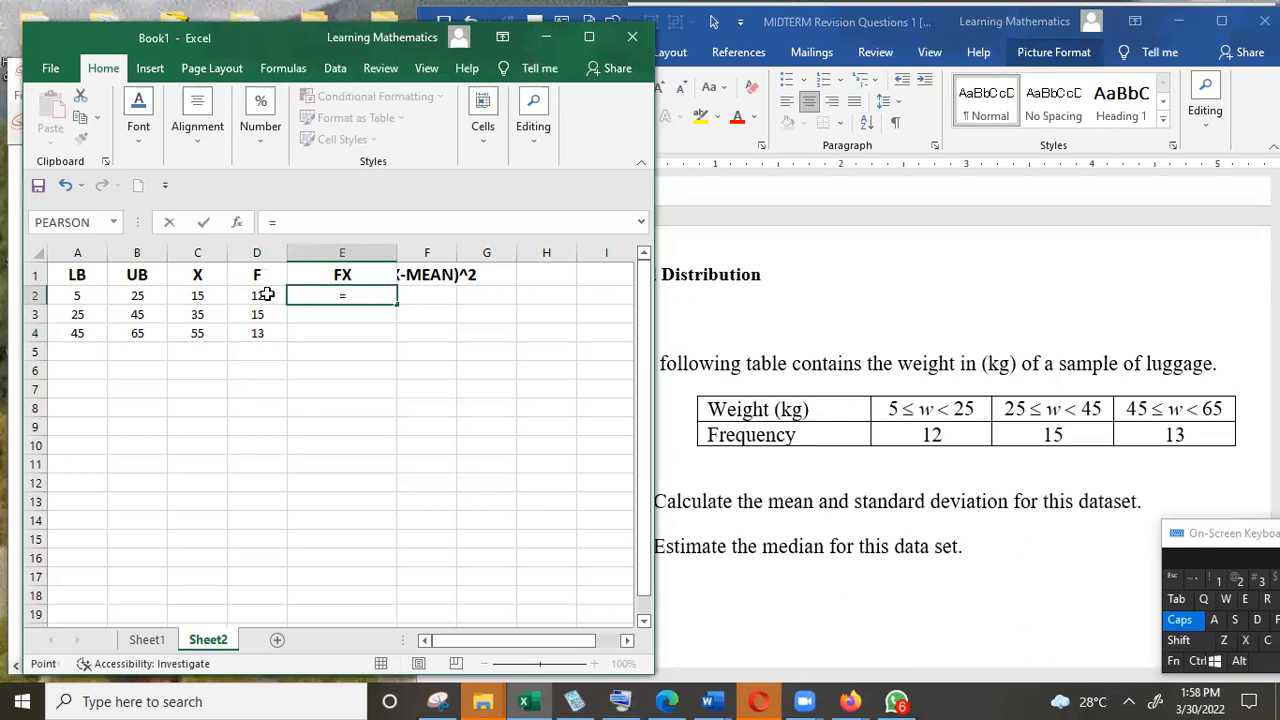
pyautogui.click(266, 294)
pyautogui.write('*')
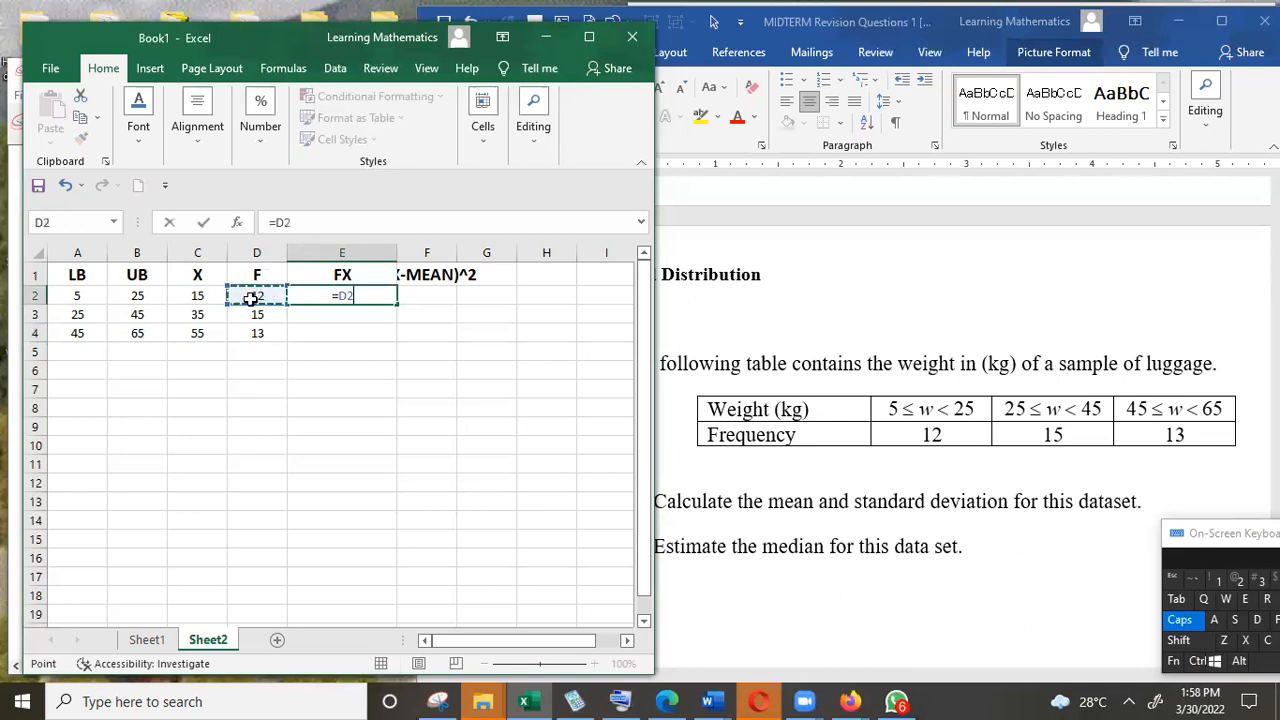
pyautogui.click(201, 295)
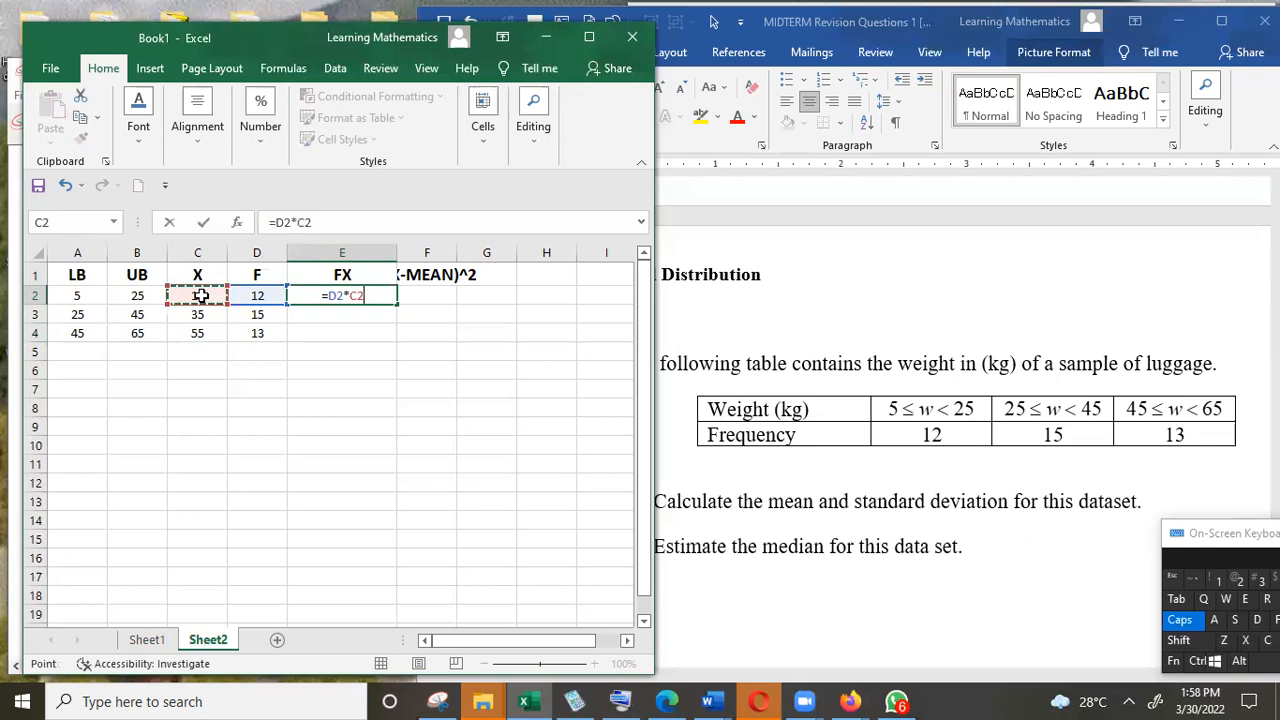
pyautogui.press('Return')
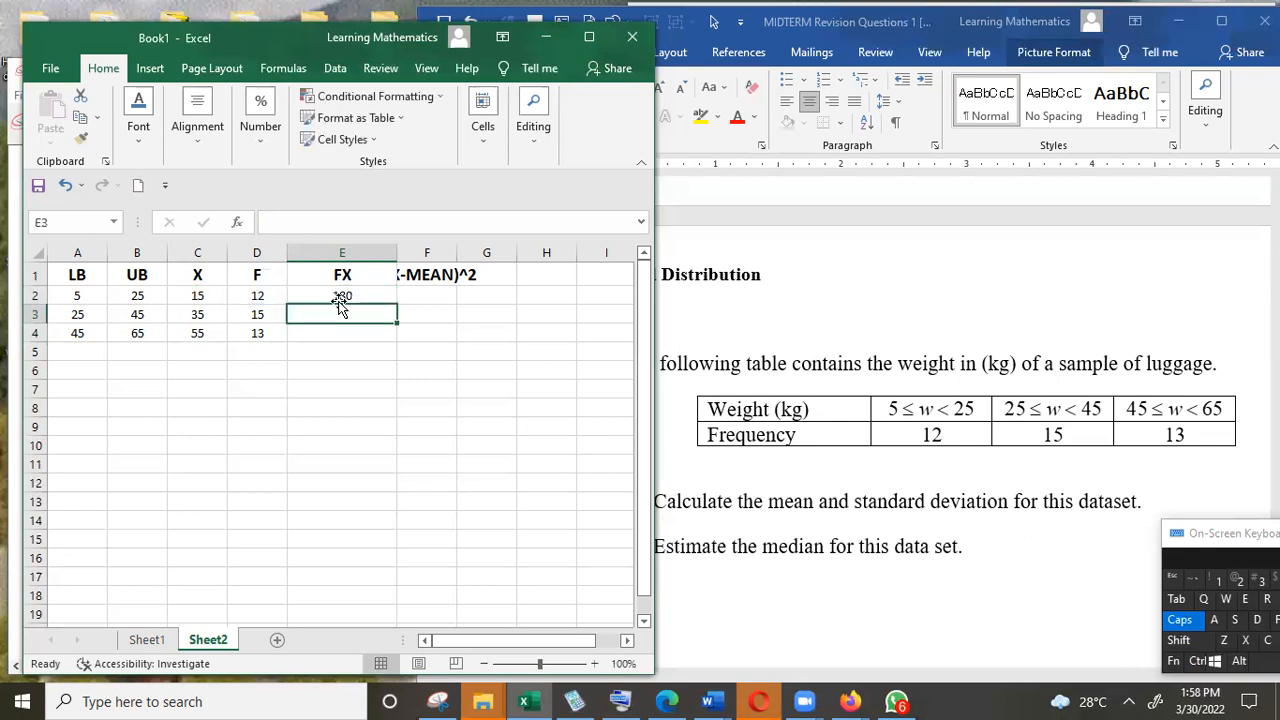
pyautogui.click(388, 297)
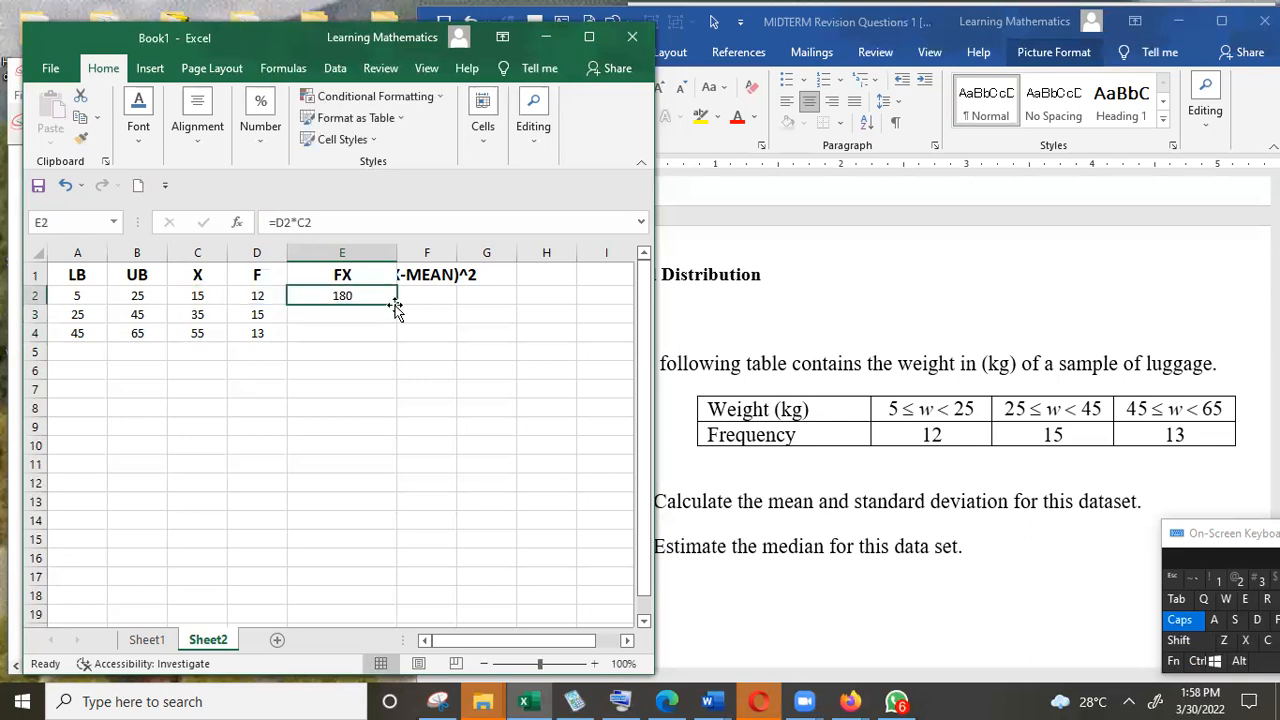
pyautogui.doubleClick(396, 306)
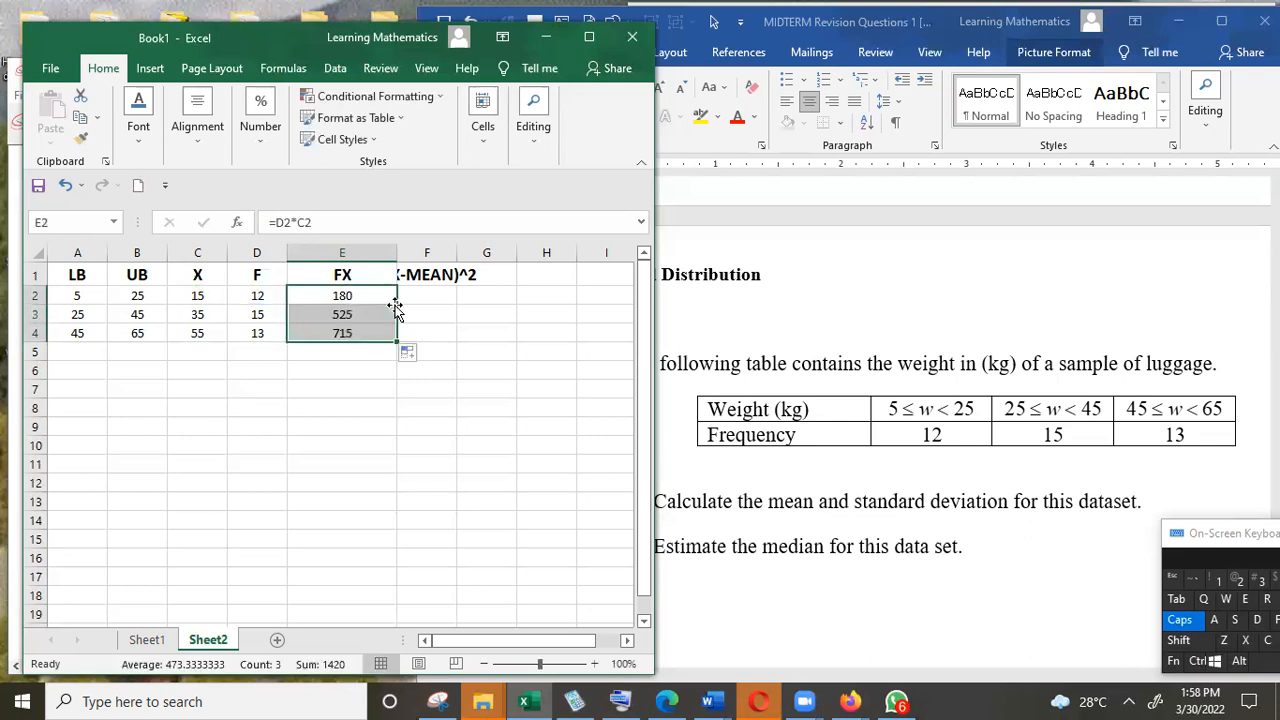
# Total the FX column in cell E5 with AutoSum
pyautogui.click(352, 350)
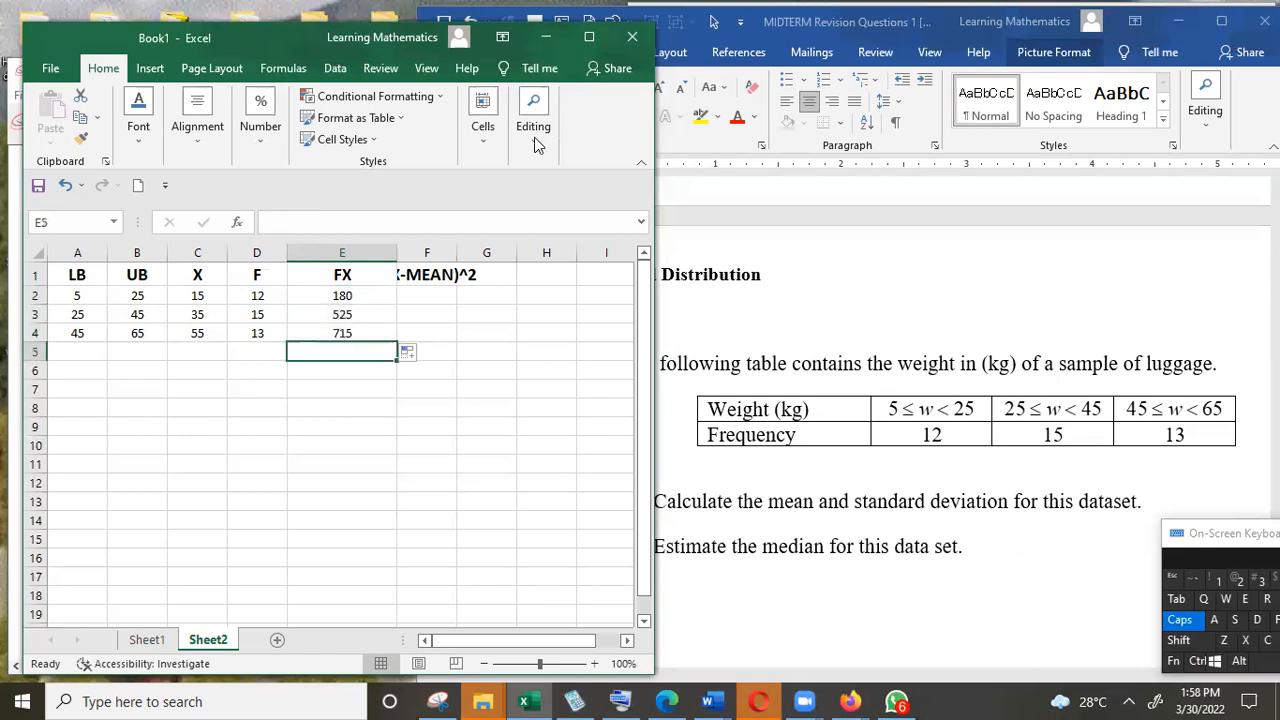
pyautogui.click(535, 140)
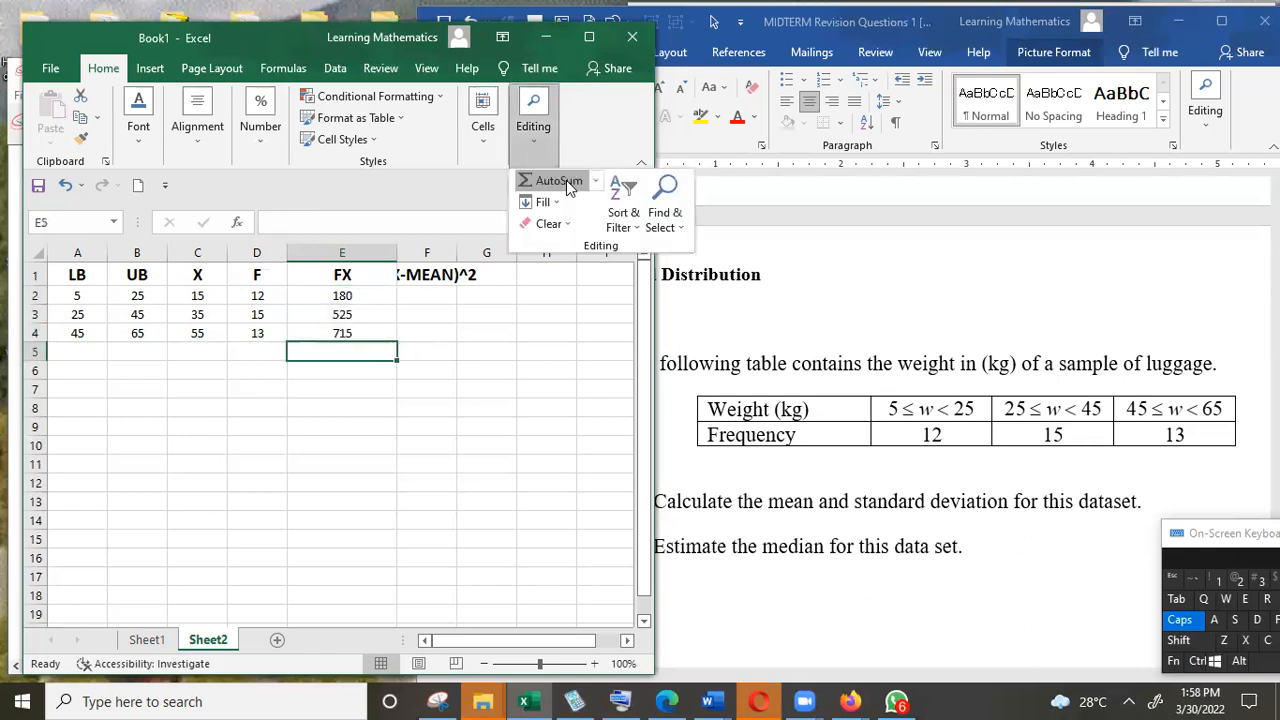
pyautogui.click(558, 181)
pyautogui.press('Return')
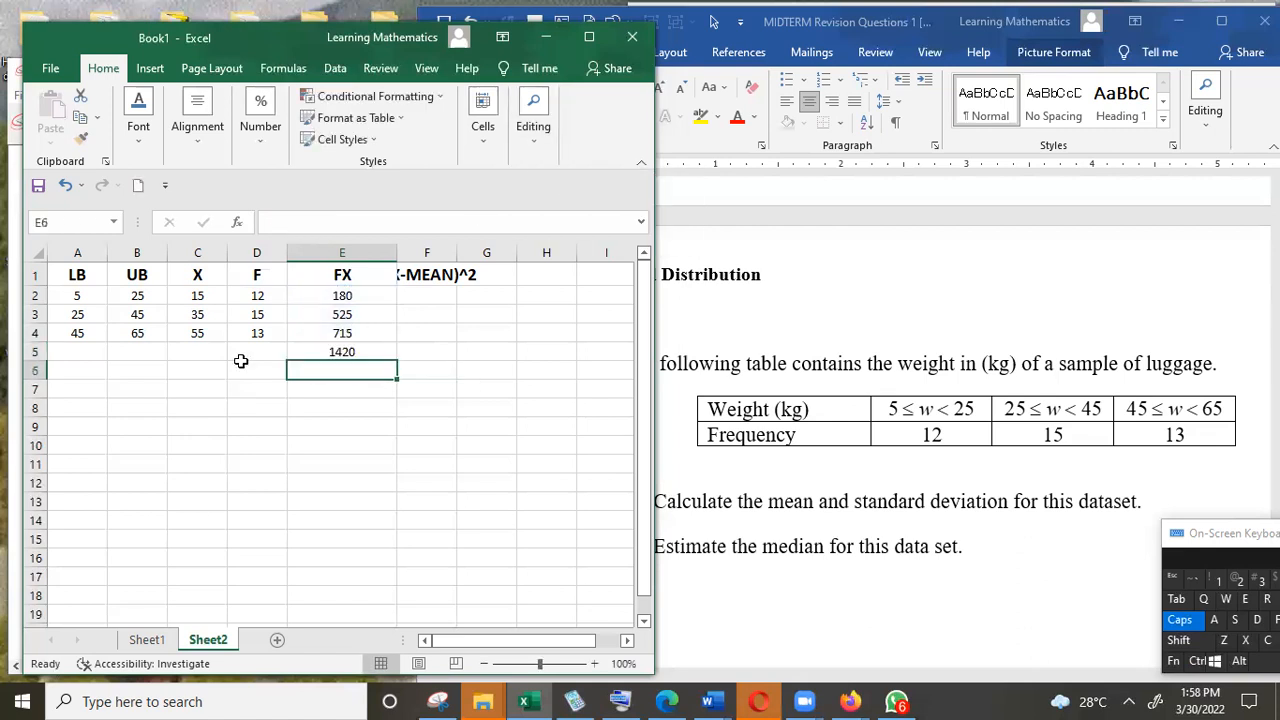
# Make cells D5:F5 in the totals row bold and enlarge their font size
pyautogui.click(186, 350)
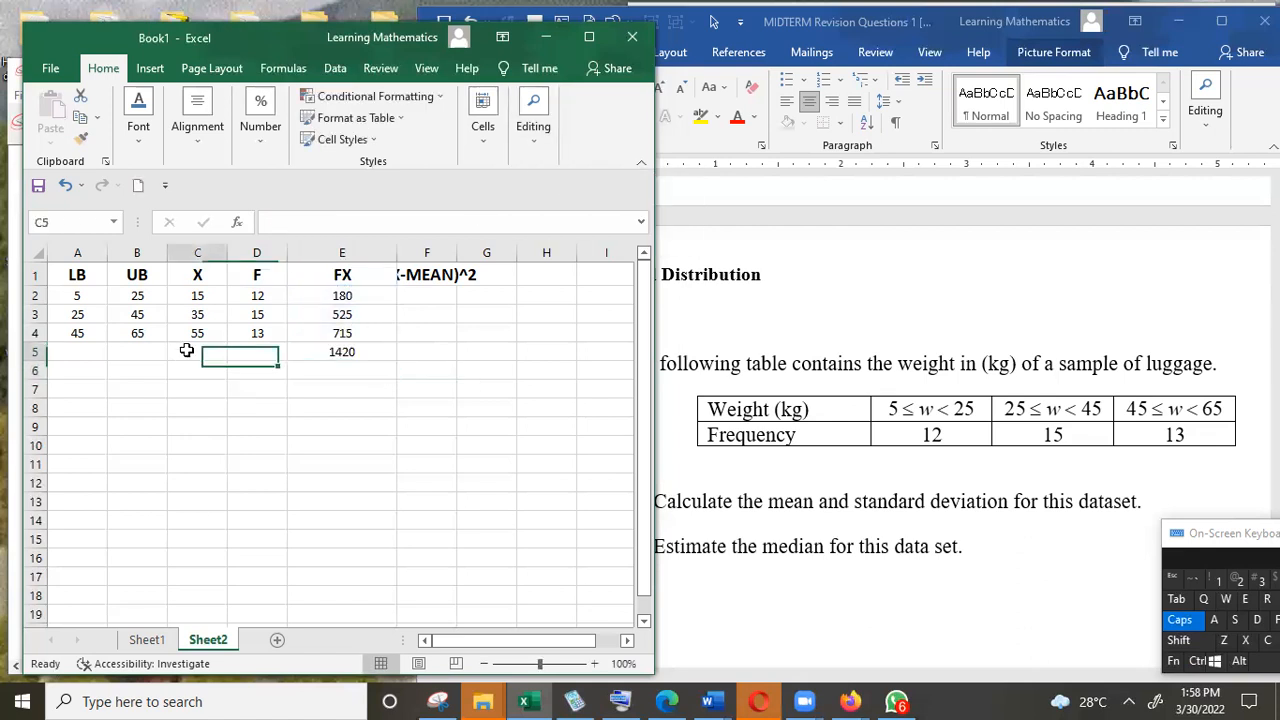
pyautogui.press('Right')
pyautogui.hotkey('shift', 'Right')
pyautogui.hotkey('shift', 'Right')
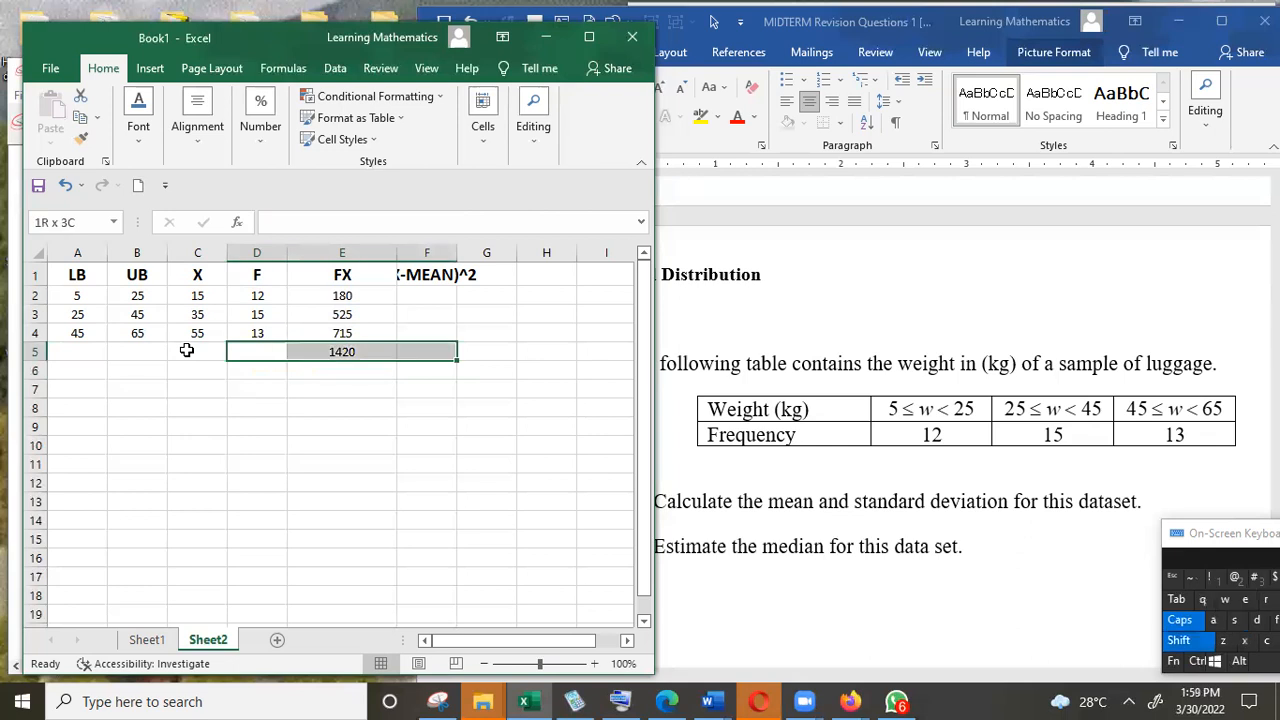
pyautogui.click(137, 138)
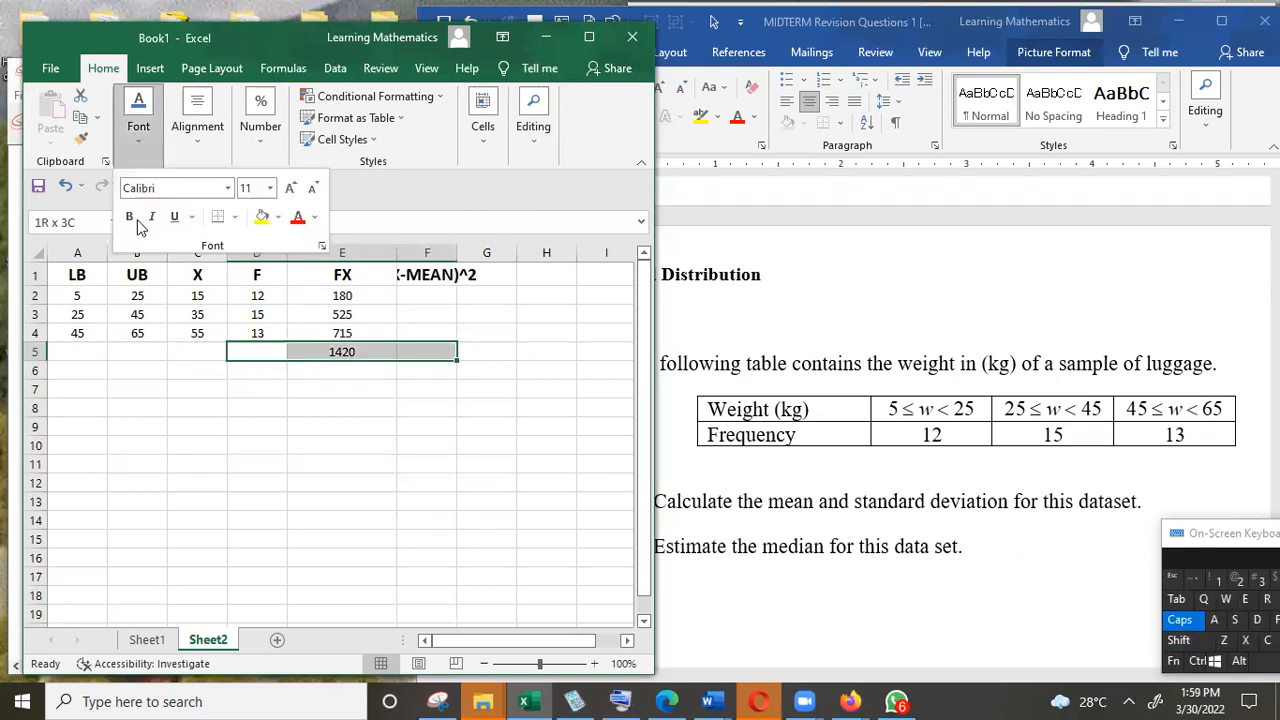
pyautogui.click(287, 192)
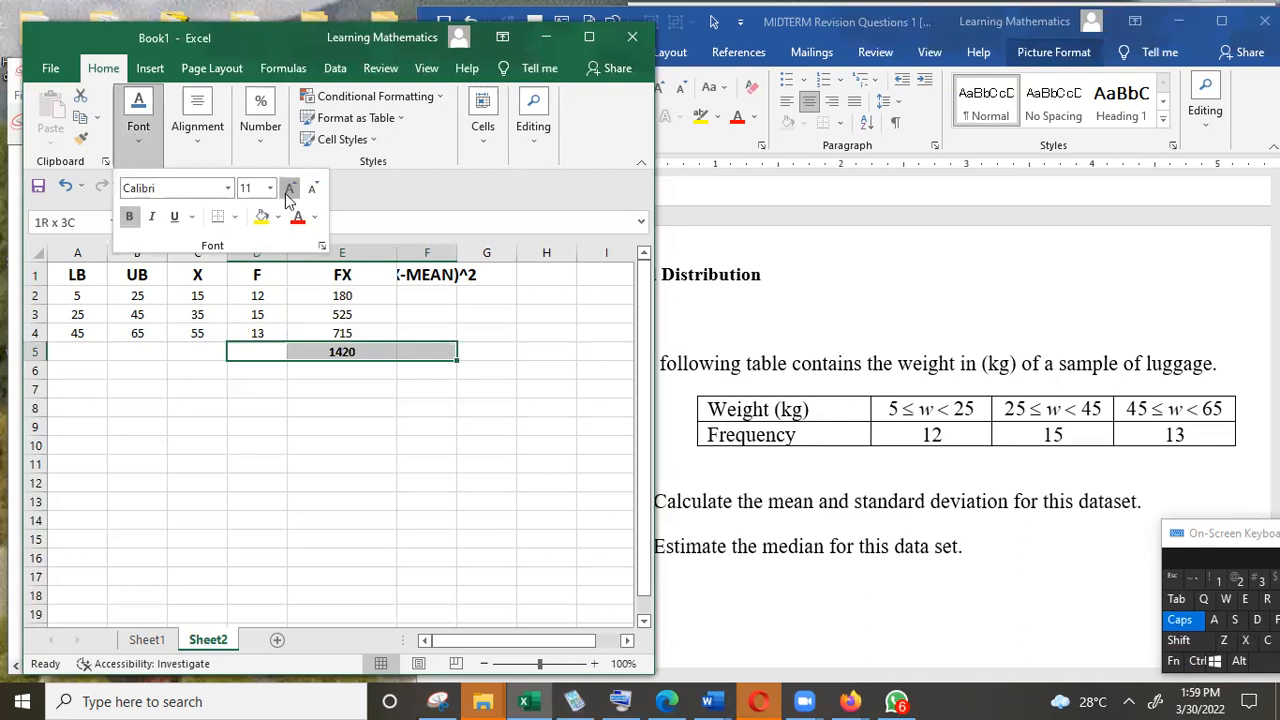
pyautogui.click(287, 193)
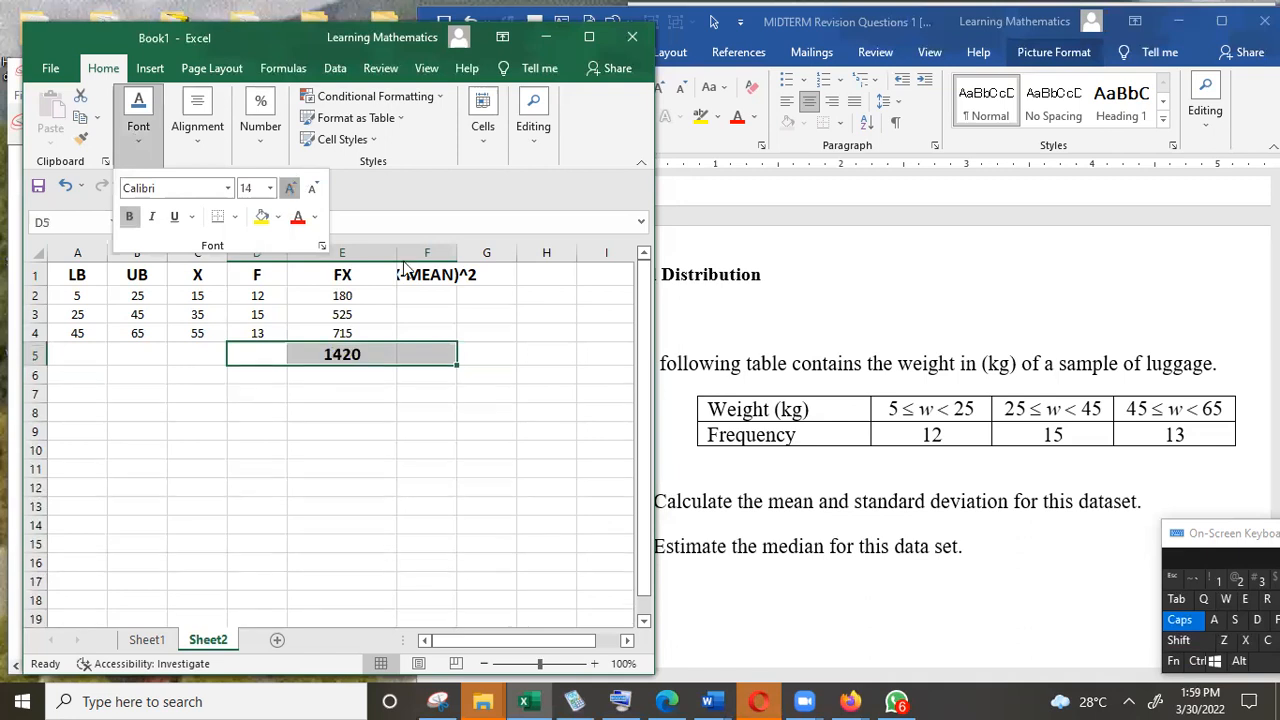
# Auto-fit the width of column F to its F(X-MEAN)^2 heading
pyautogui.click(455, 251)
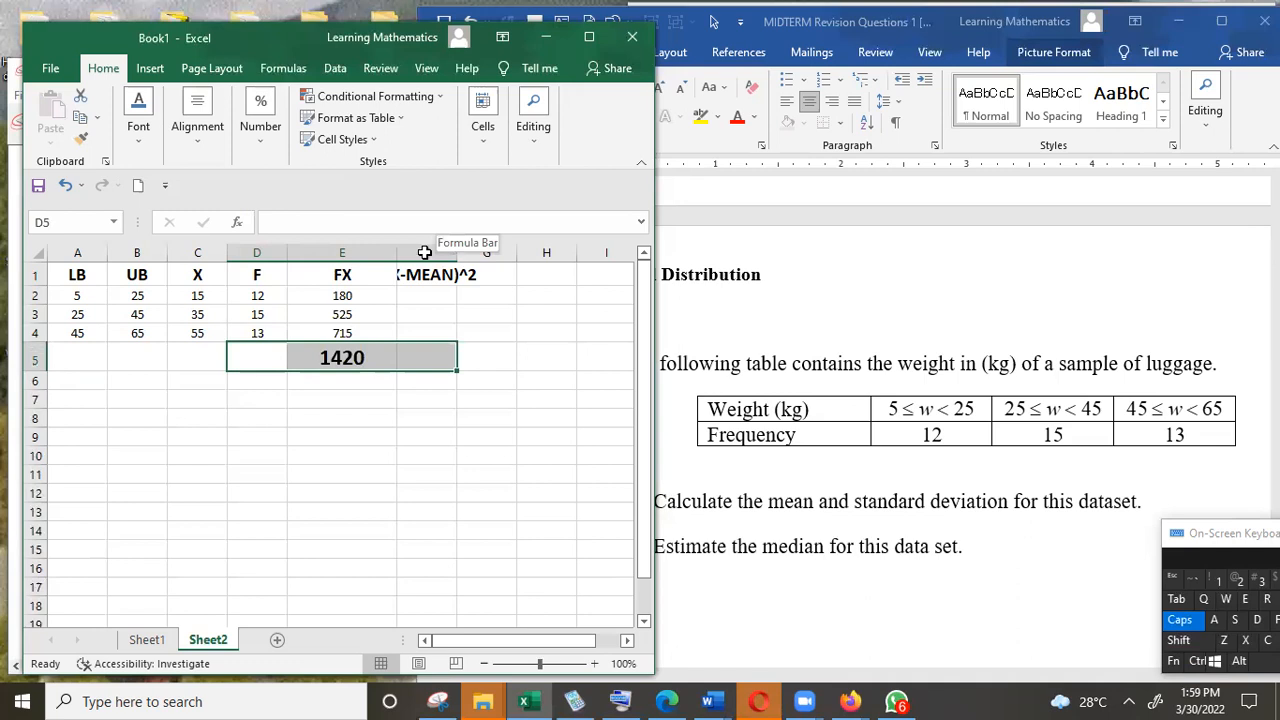
pyautogui.click(455, 252)
pyautogui.doubleClick(457, 252)
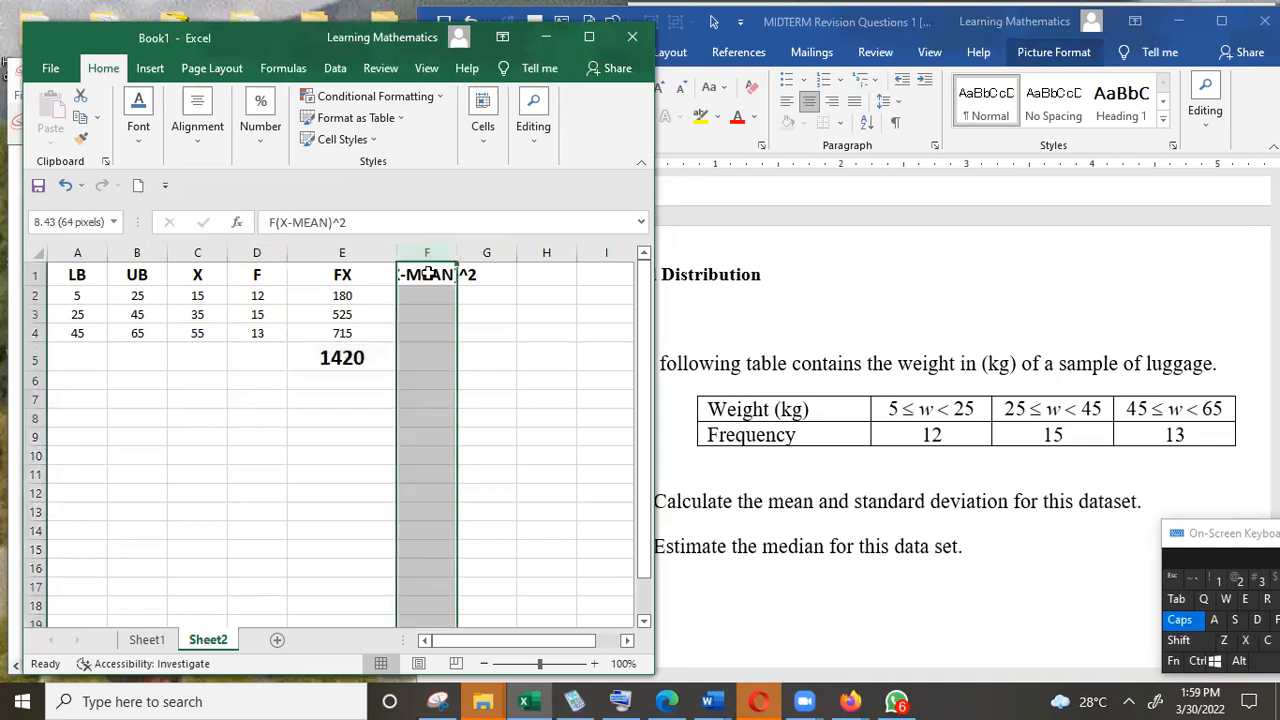
# Begin a lowercase label in cell A7 with the letters me
pyautogui.click(87, 395)
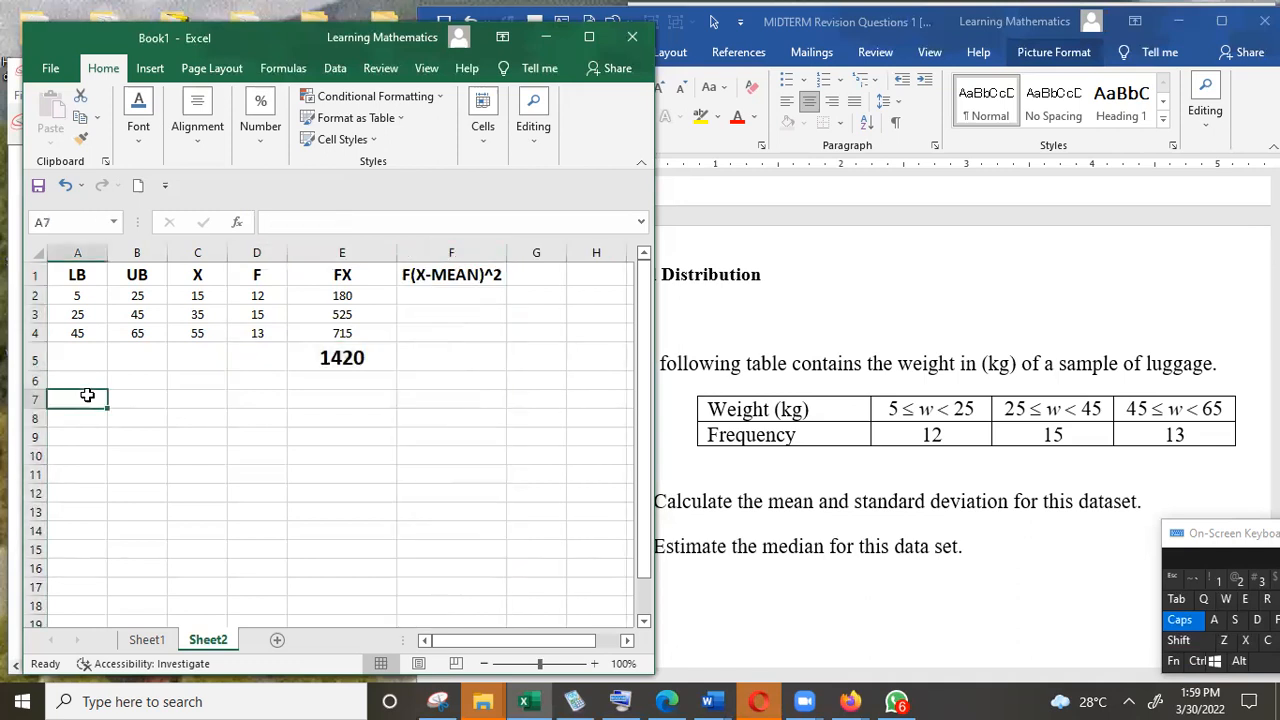
pyautogui.write('m')
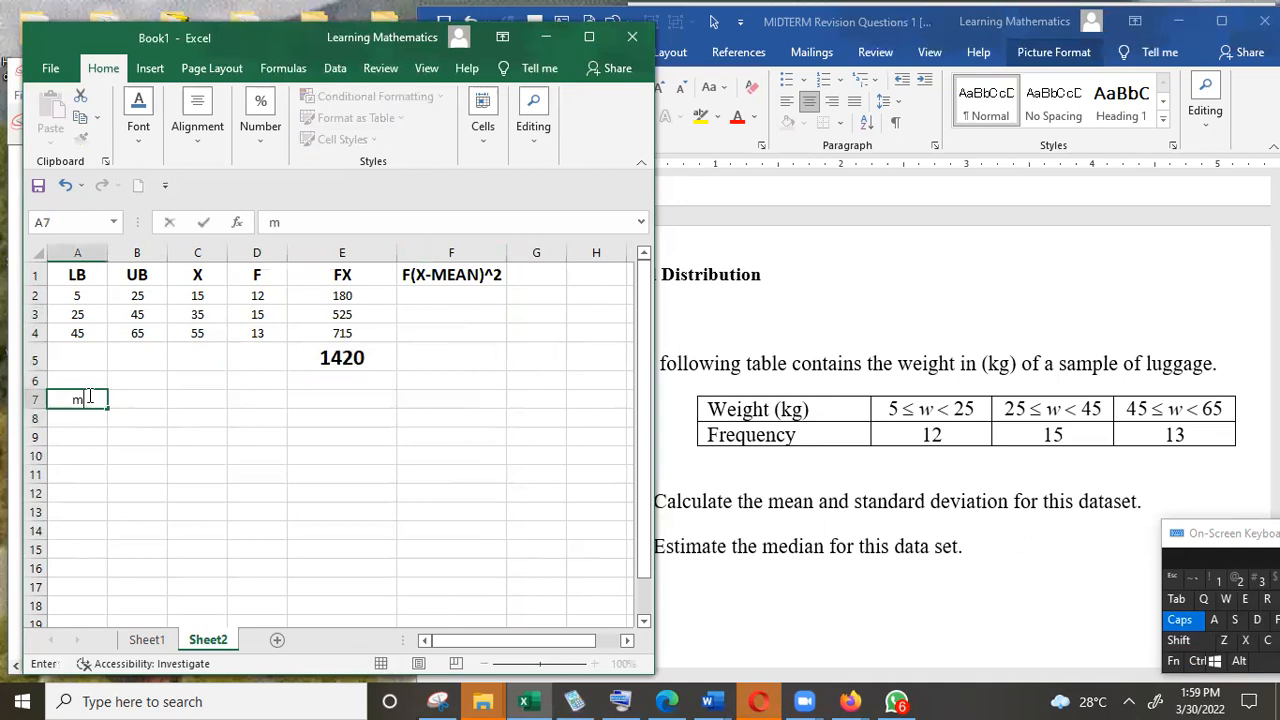
pyautogui.press('BackSpace')
pyautogui.press('capslock')
pyautogui.write('me')
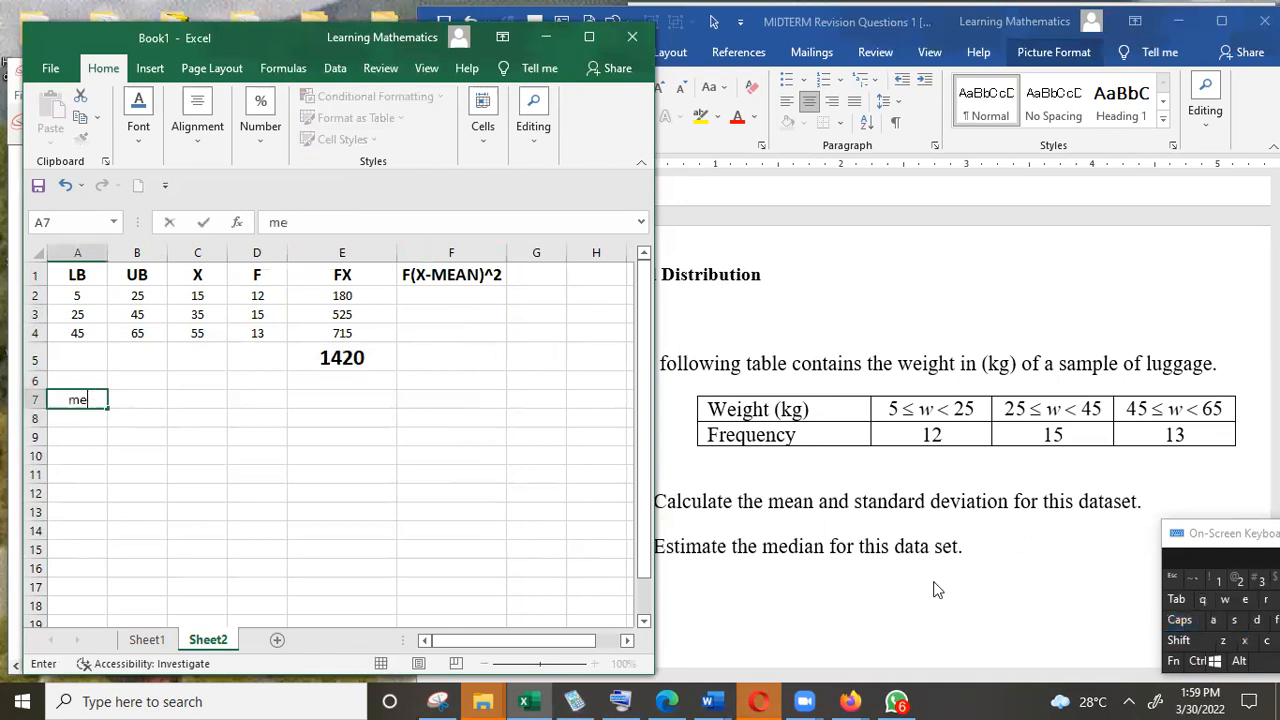
pyautogui.click(1192, 621)
pyautogui.click(1214, 621)
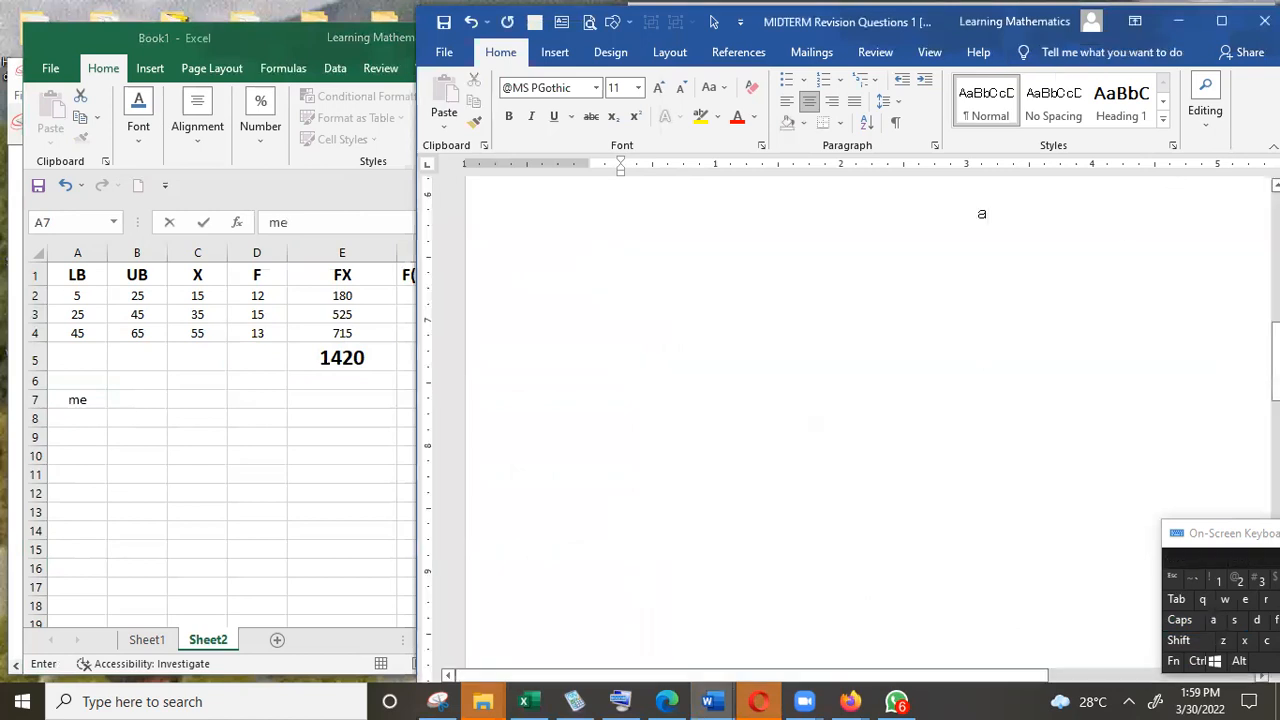
pyautogui.hotkey('ctrl', 'z')
pyautogui.scroll(-1, 850, 420)
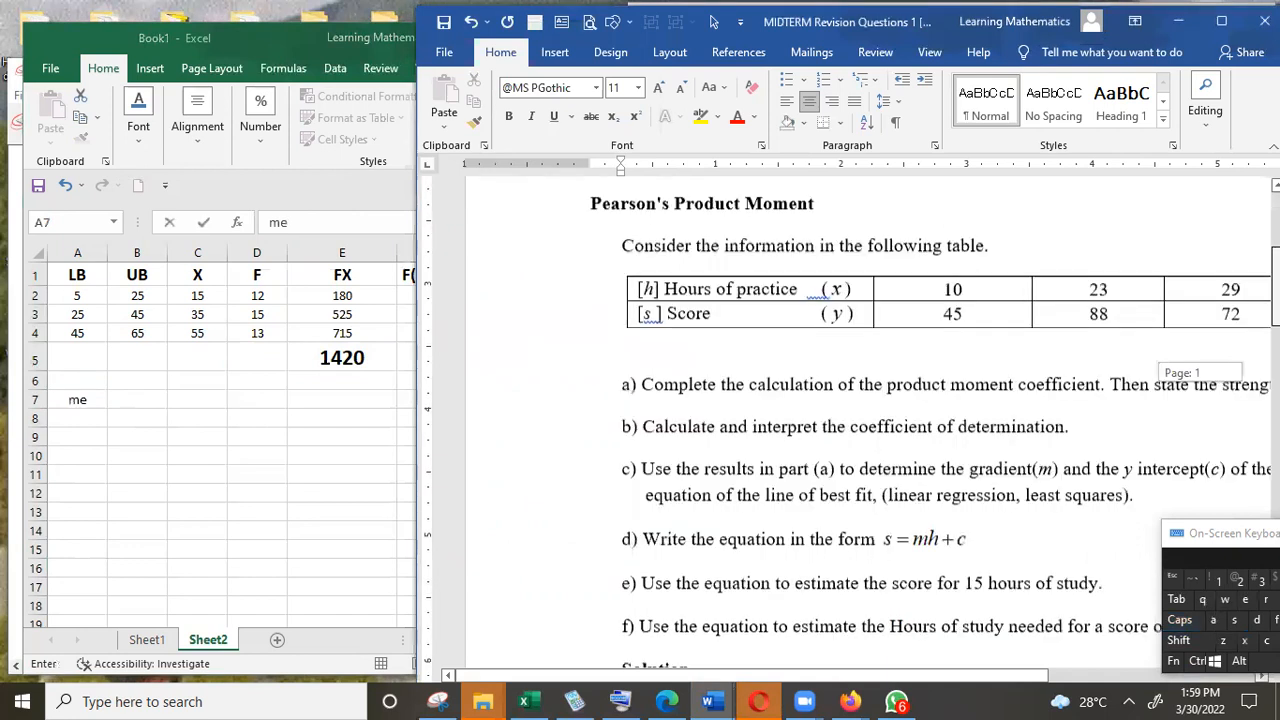
pyautogui.scroll(-4, 850, 420)
pyautogui.scroll(-4, 608, 428)
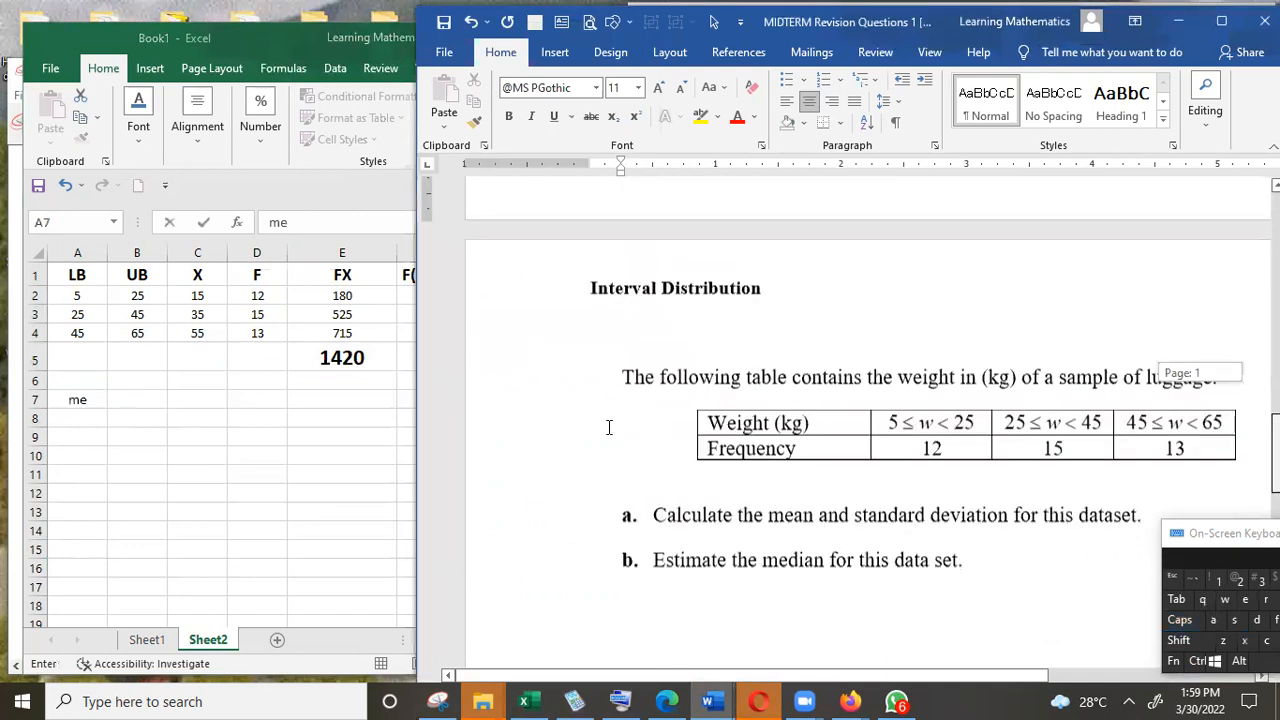
# Complete the label in cell A7 as mean = and move on to cell B7
pyautogui.click(88, 398)
pyautogui.click(1214, 621)
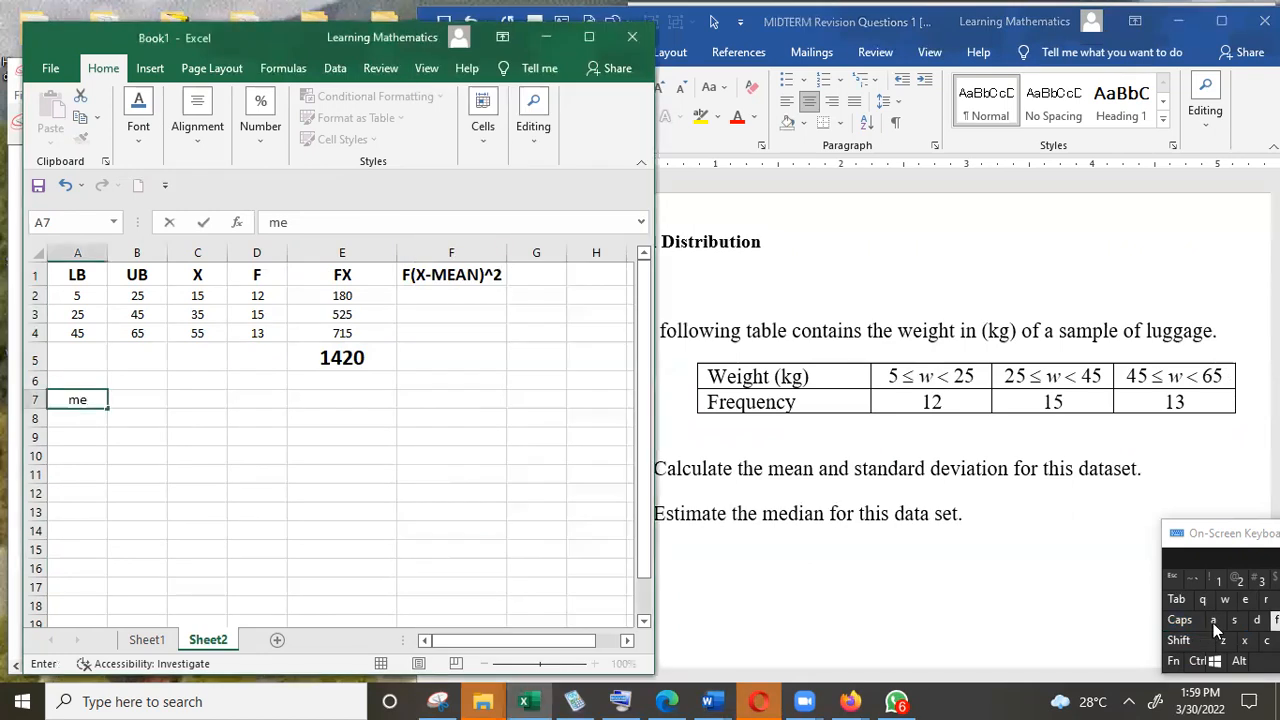
pyautogui.write('n =')
pyautogui.press('Tab')
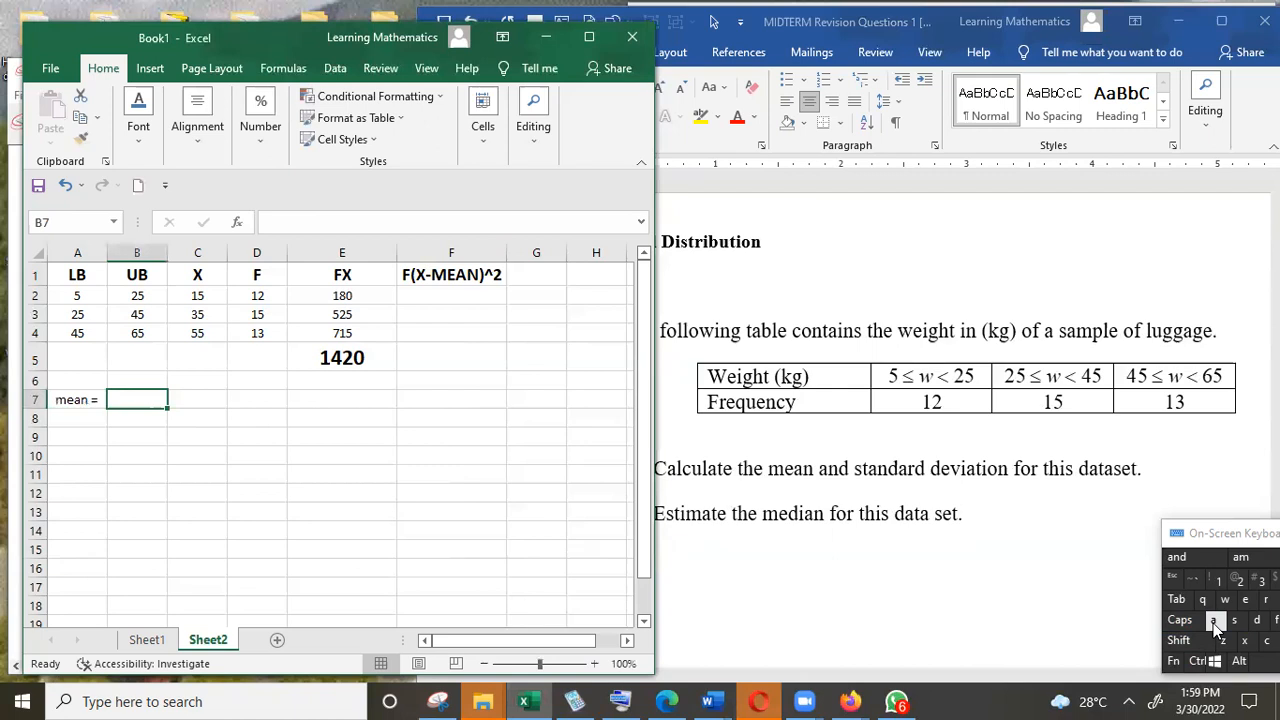
# Begin the mean formula in cell B7 with a reference to the FX total in E5
pyautogui.write('=')
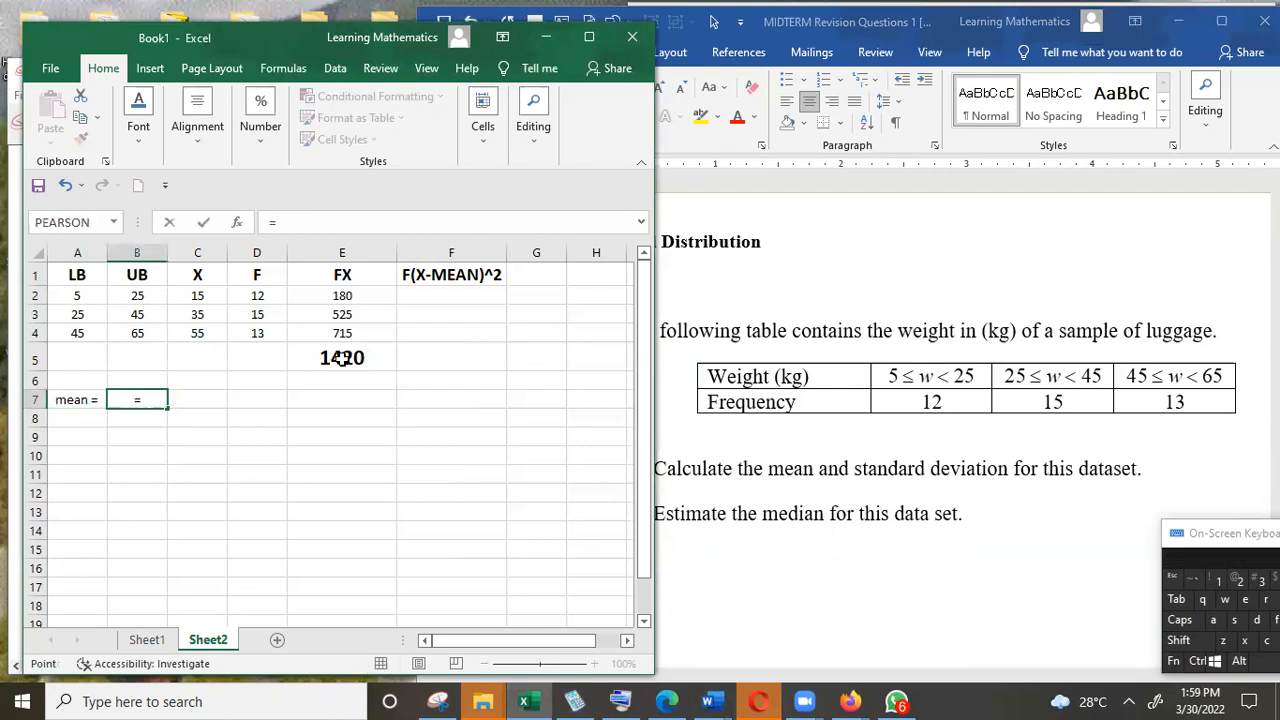
pyautogui.click(341, 358)
pyautogui.click(137, 404)
pyautogui.press('BackSpace')
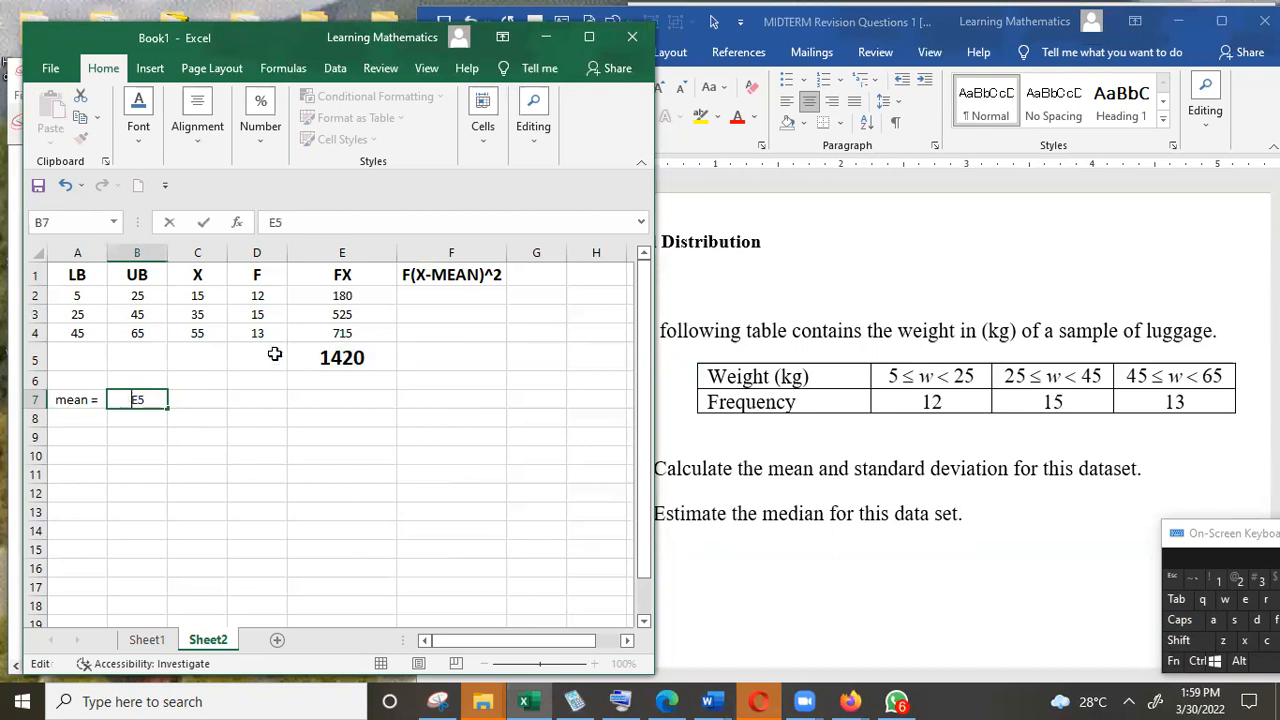
# Extend the sum formula from E5 to D5 to total the F column, and complete the mean formula in B7 as =E5/D5
pyautogui.click(366, 362)
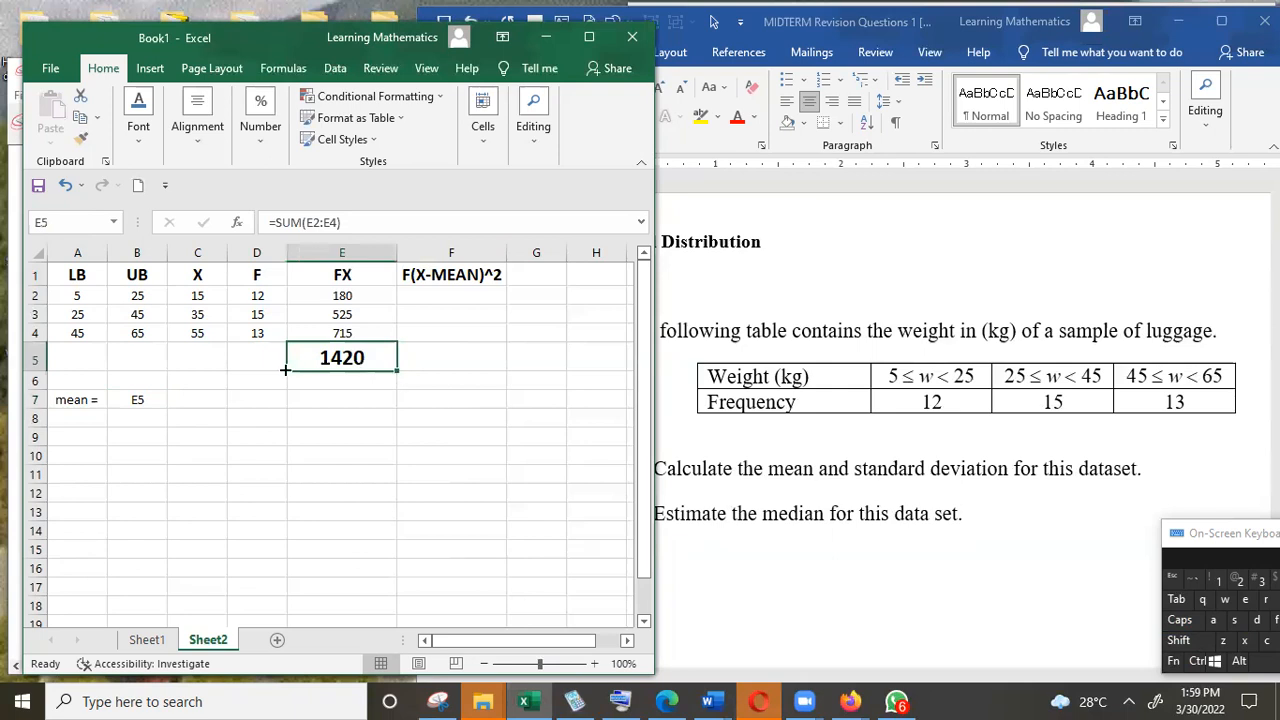
pyautogui.moveTo(260, 363); pyautogui.dragTo(335, 358)
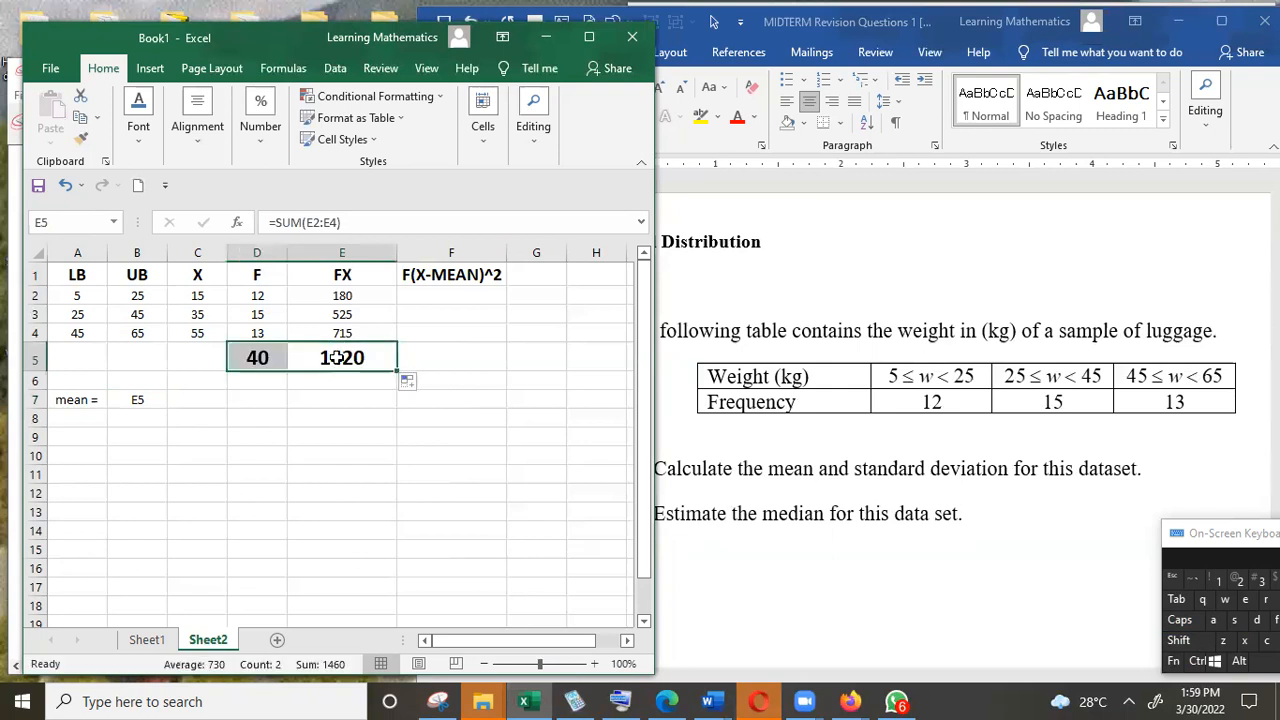
pyautogui.click(131, 401)
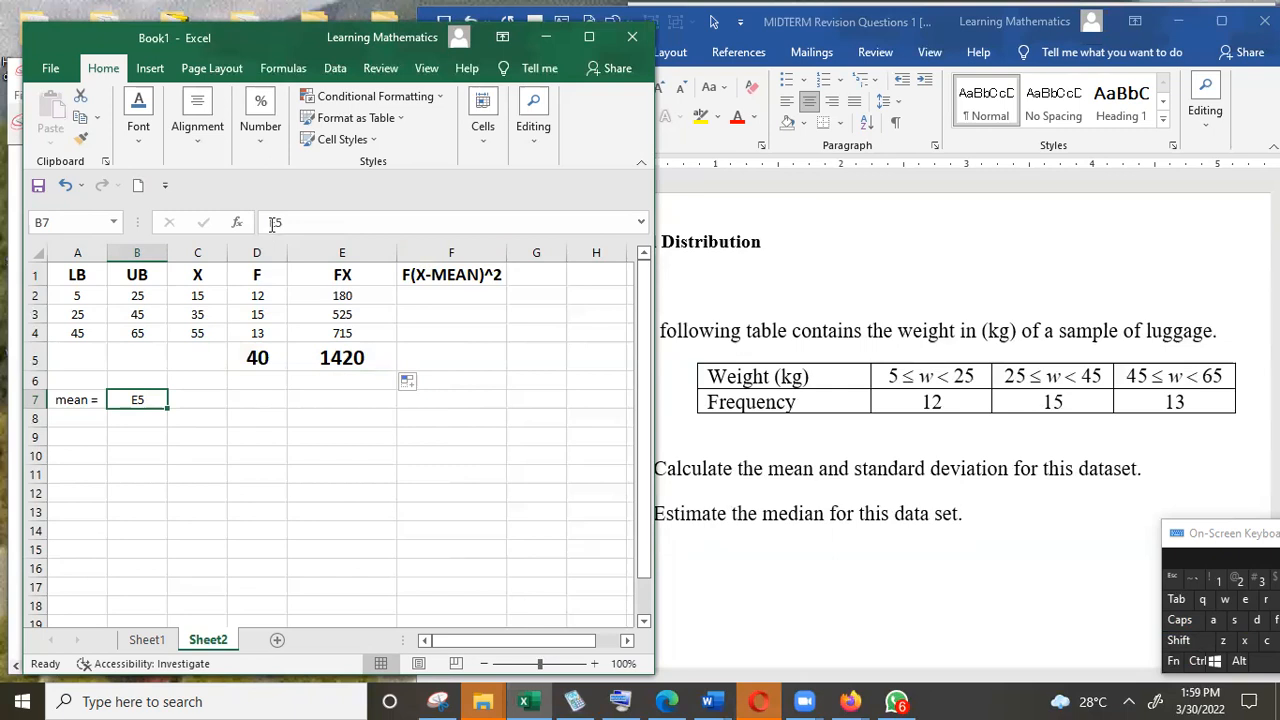
pyautogui.click(271, 223)
pyautogui.write('=')
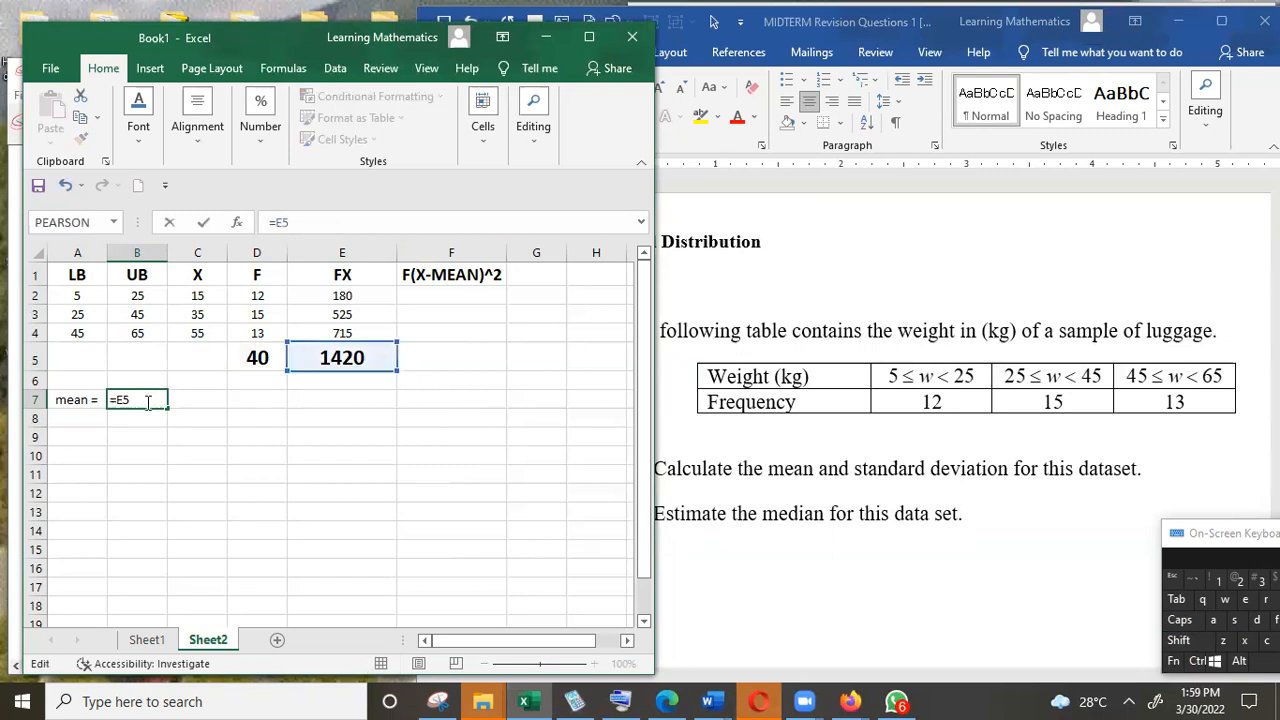
pyautogui.click(147, 400)
pyautogui.write('/')
pyautogui.click(249, 362)
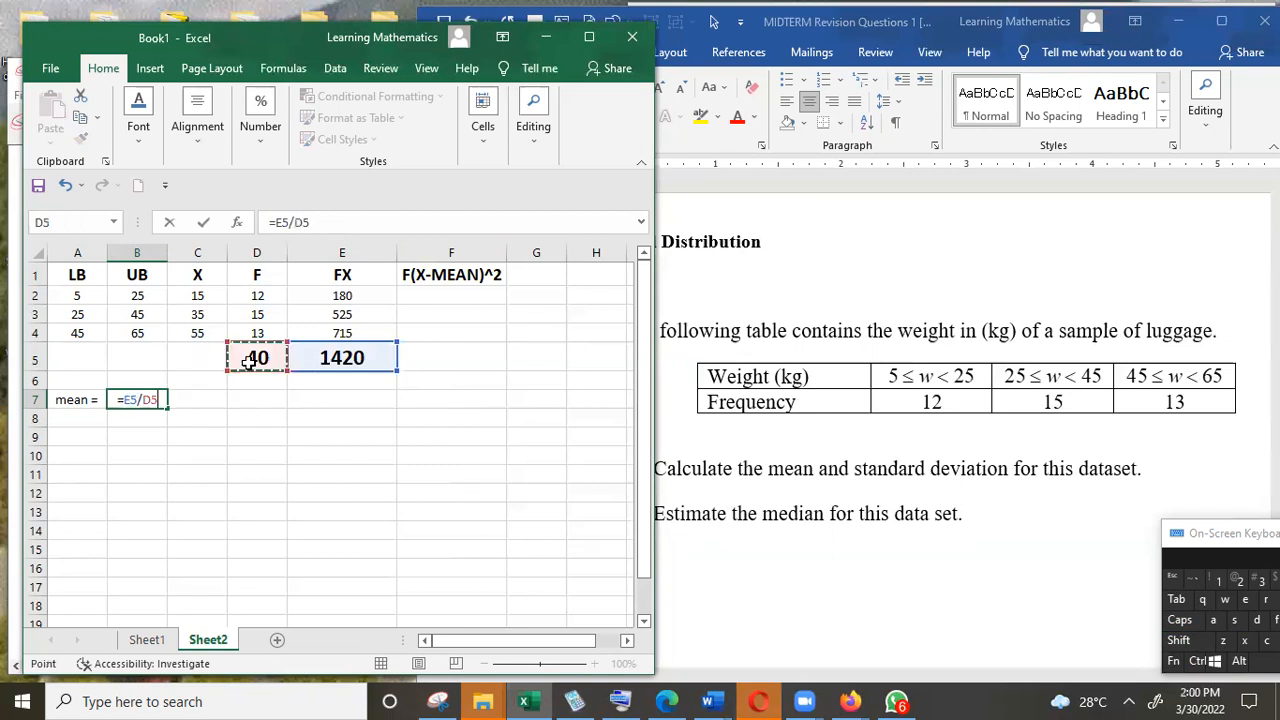
pyautogui.press('Return')
# Make cells B7:B8 bold and enlarge their font size
pyautogui.click(147, 399)
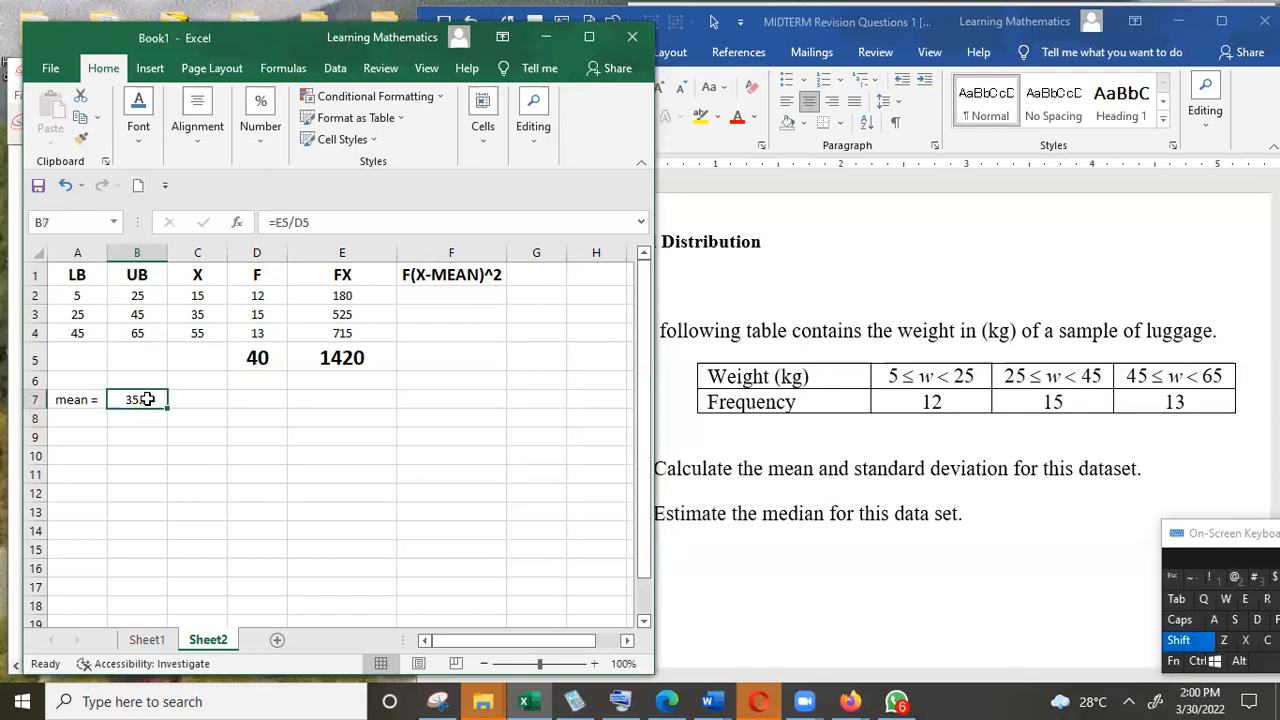
pyautogui.hotkey('shift', 'Down')
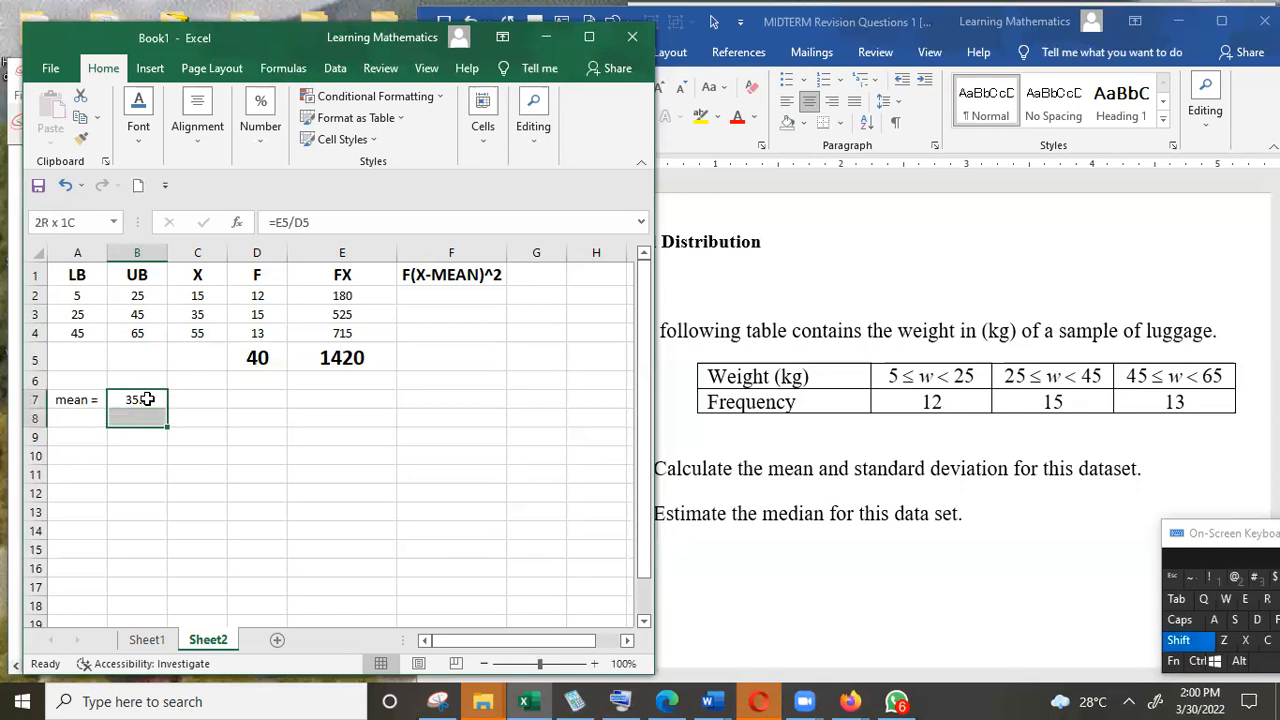
pyautogui.click(145, 143)
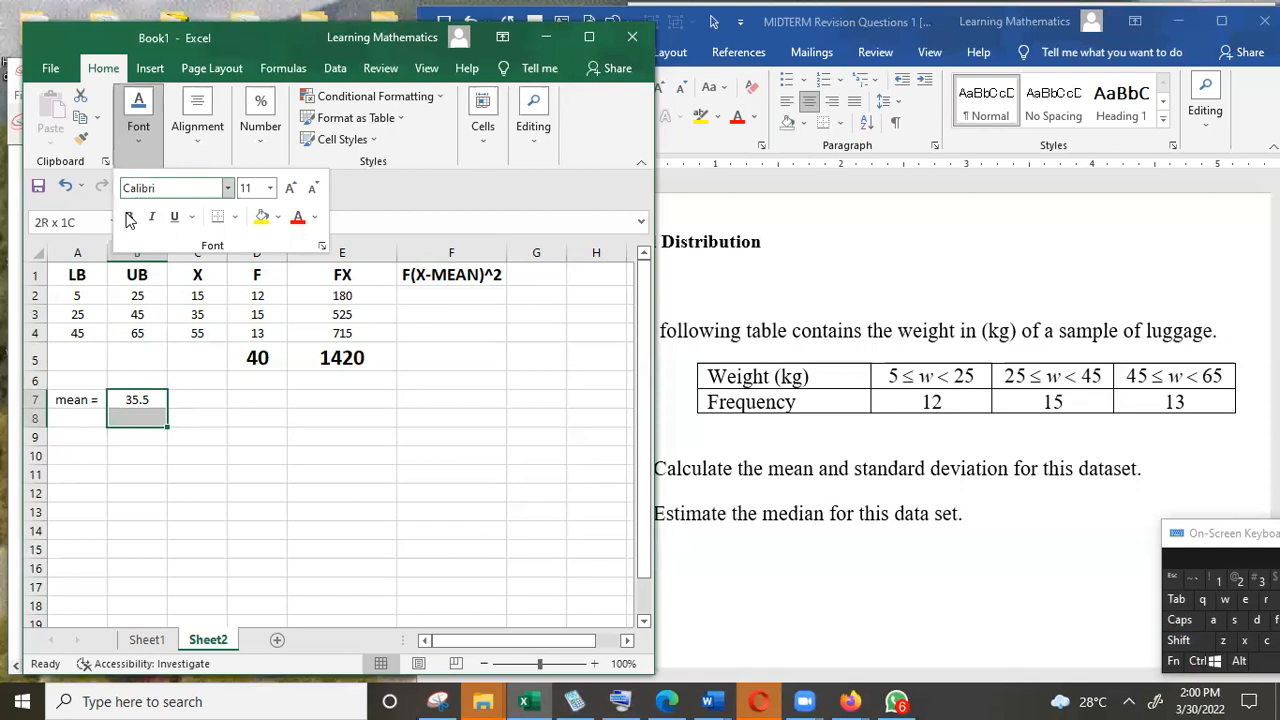
pyautogui.click(129, 218)
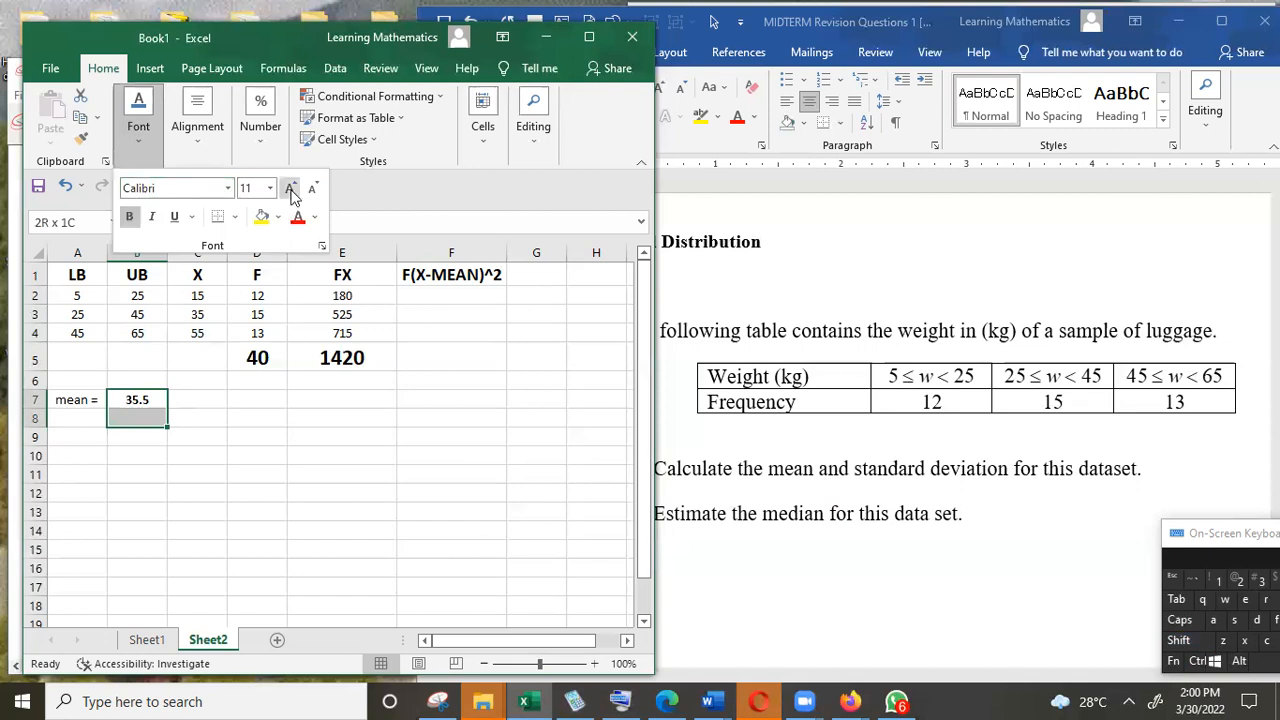
pyautogui.click(290, 190)
pyautogui.click(290, 190)
pyautogui.click(290, 190)
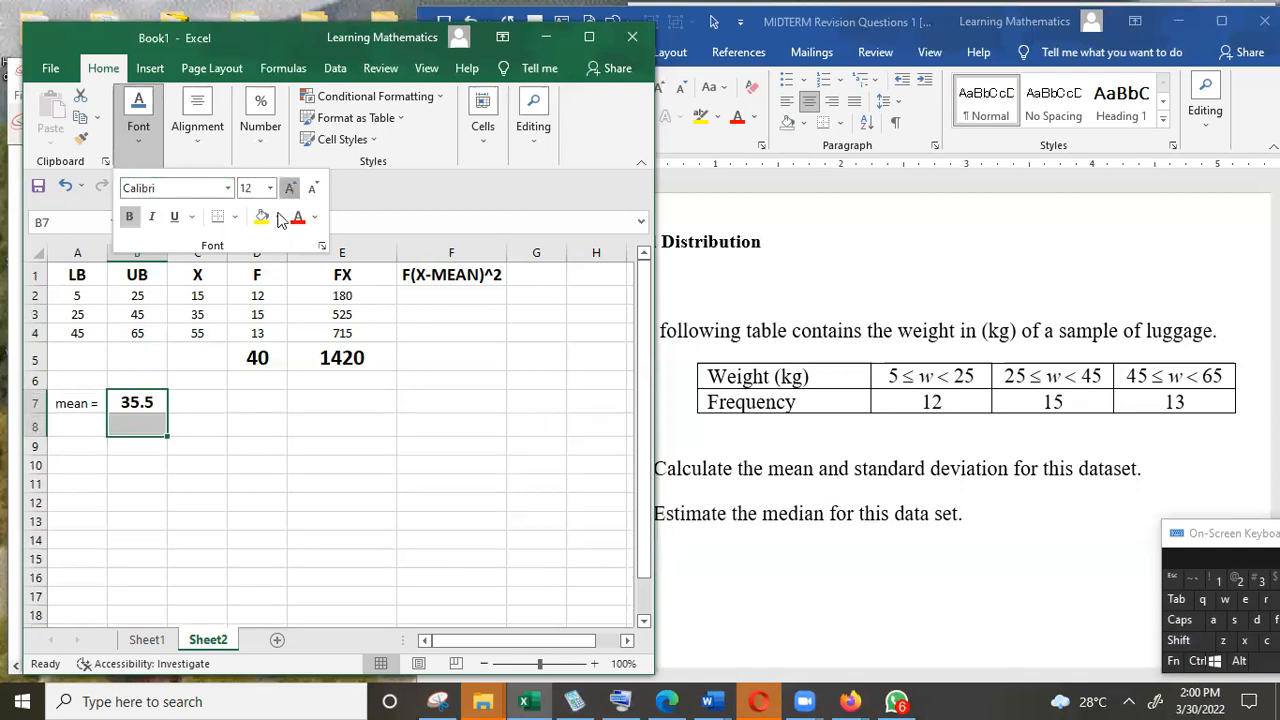
pyautogui.click(626, 460)
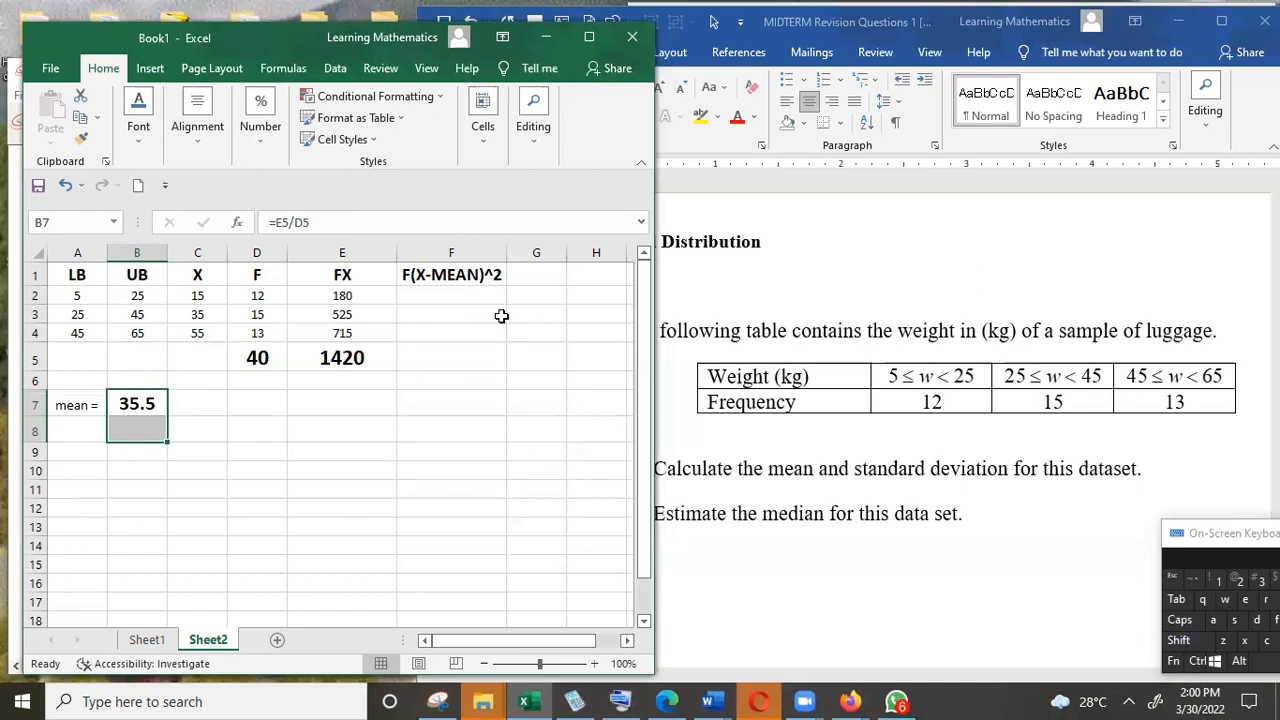
# Enter the formula =D2*(C2-35.5)^2 in cell F2 for the first class interval
pyautogui.click(446, 296)
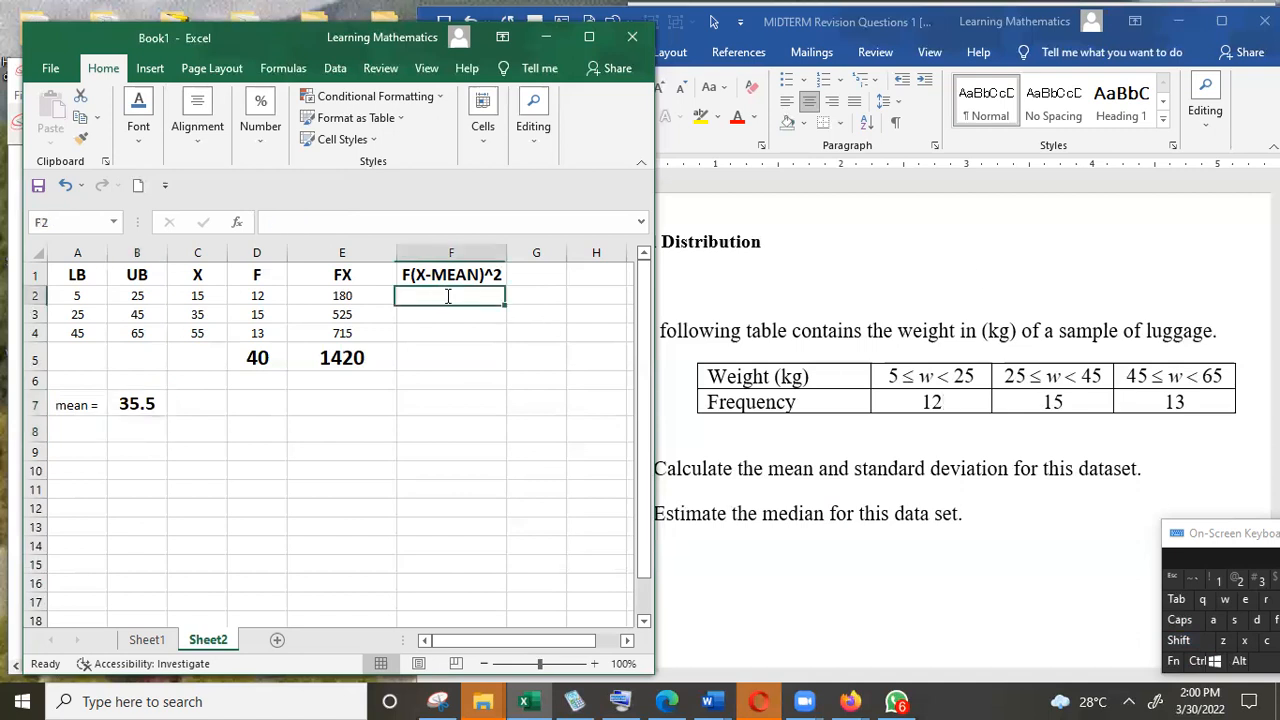
pyautogui.write('=')
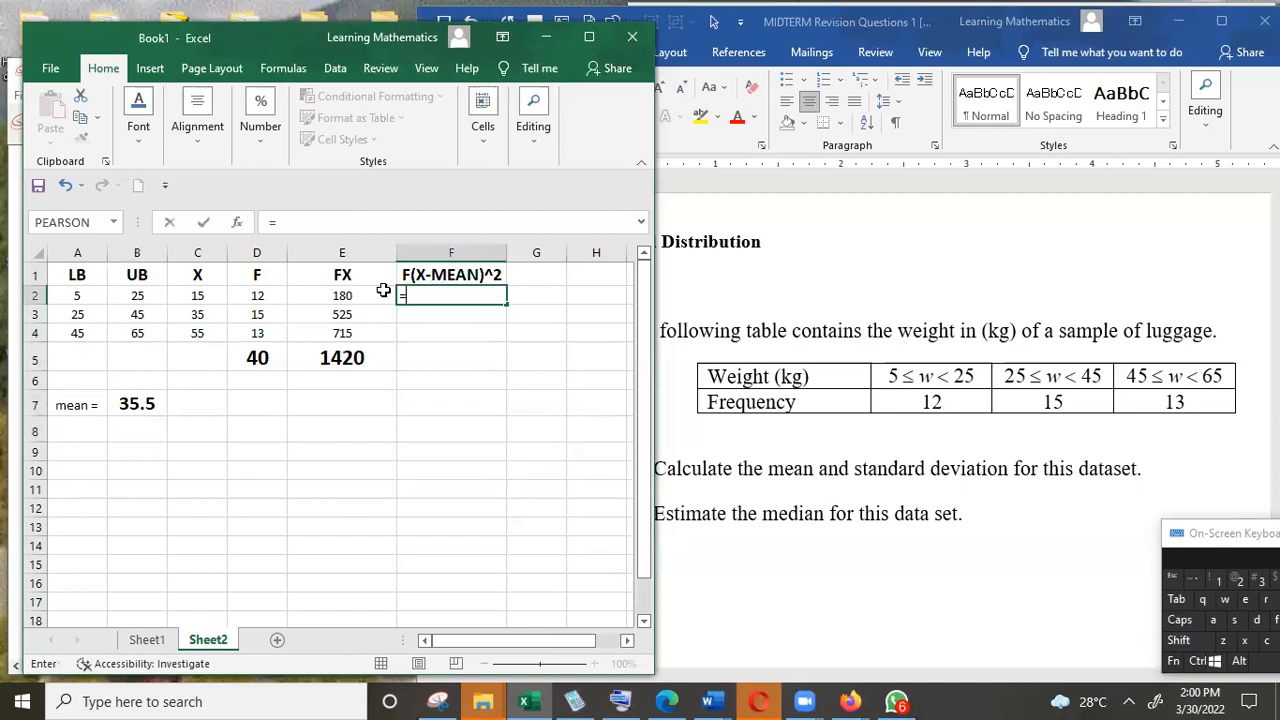
pyautogui.click(267, 295)
pyautogui.write('*(')
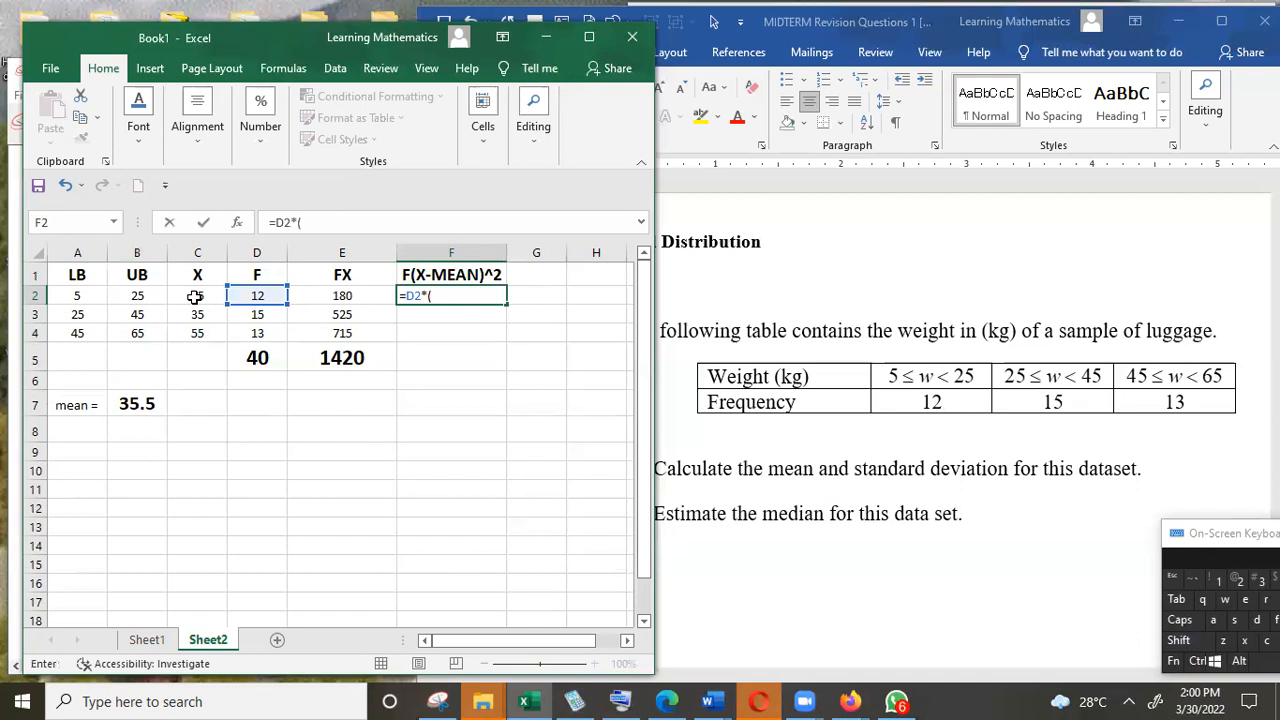
pyautogui.click(195, 297)
pyautogui.write('-35.5)^2')
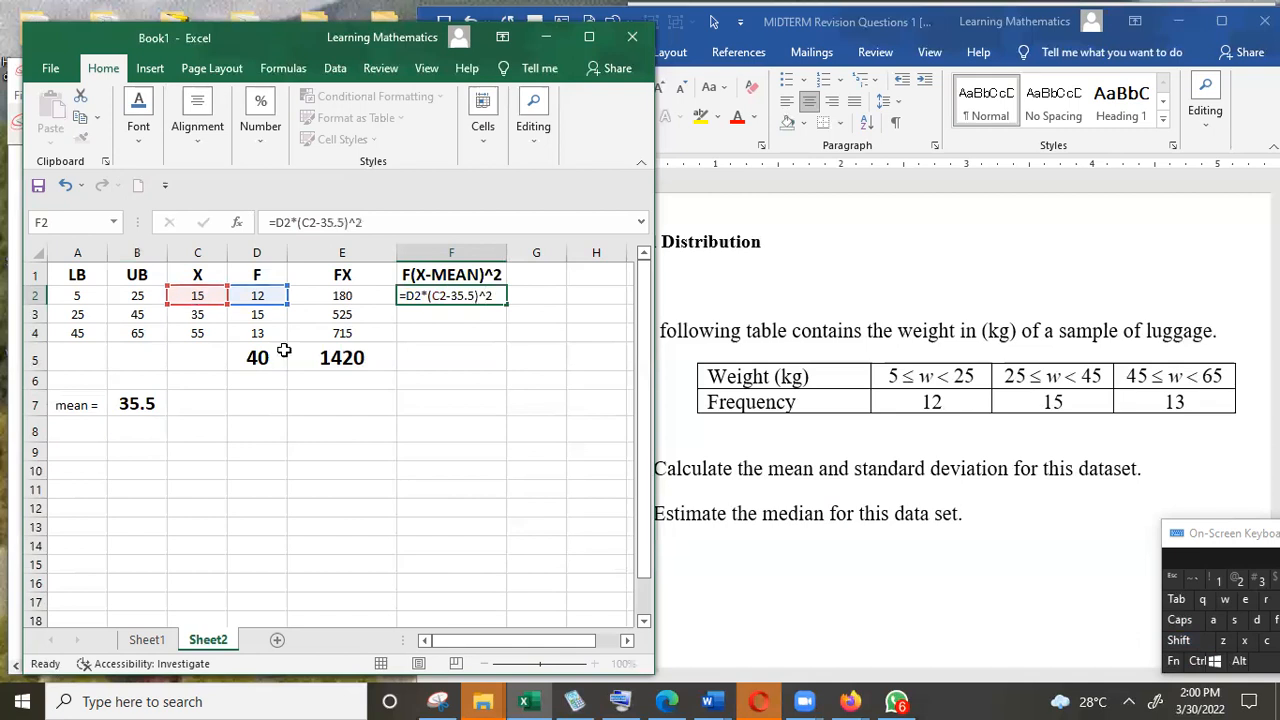
pyautogui.press('Return')
# Center the contents of cells F2:F5 horizontally
pyautogui.click(460, 294)
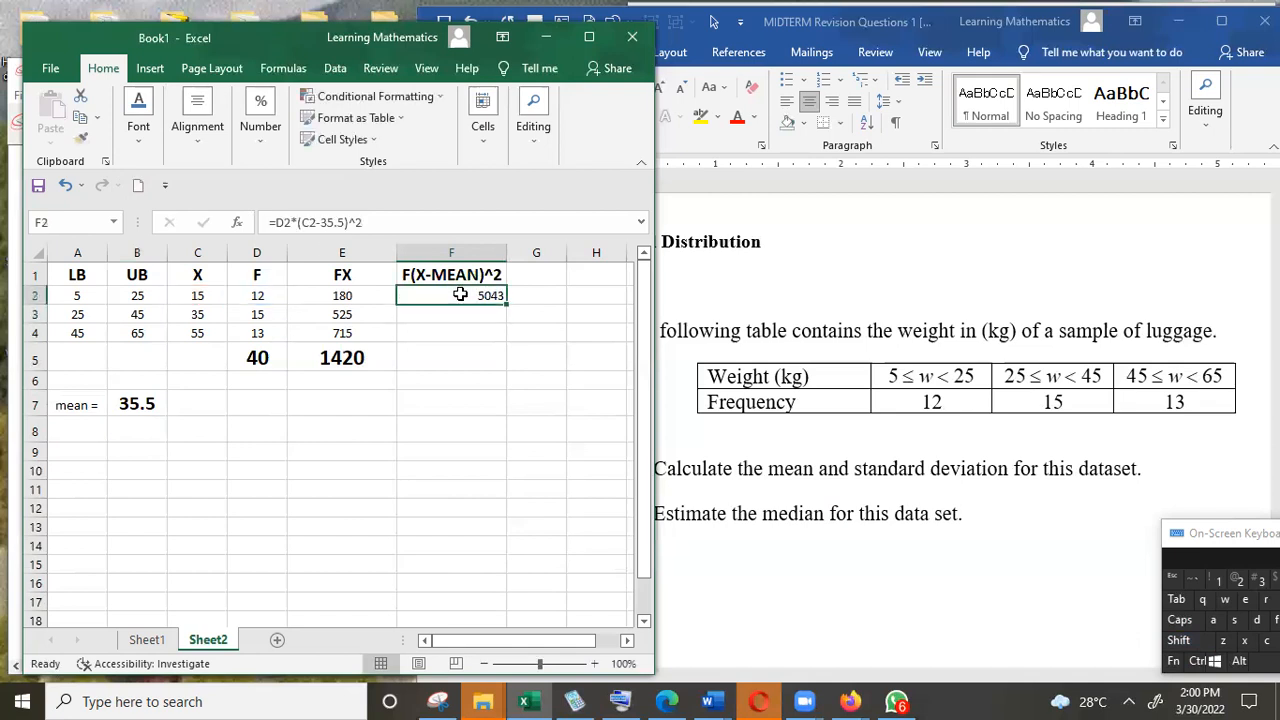
pyautogui.press('shift')
pyautogui.hotkey('shift', 'Down')
pyautogui.hotkey('shift', 'Down')
pyautogui.hotkey('shift', 'Down')
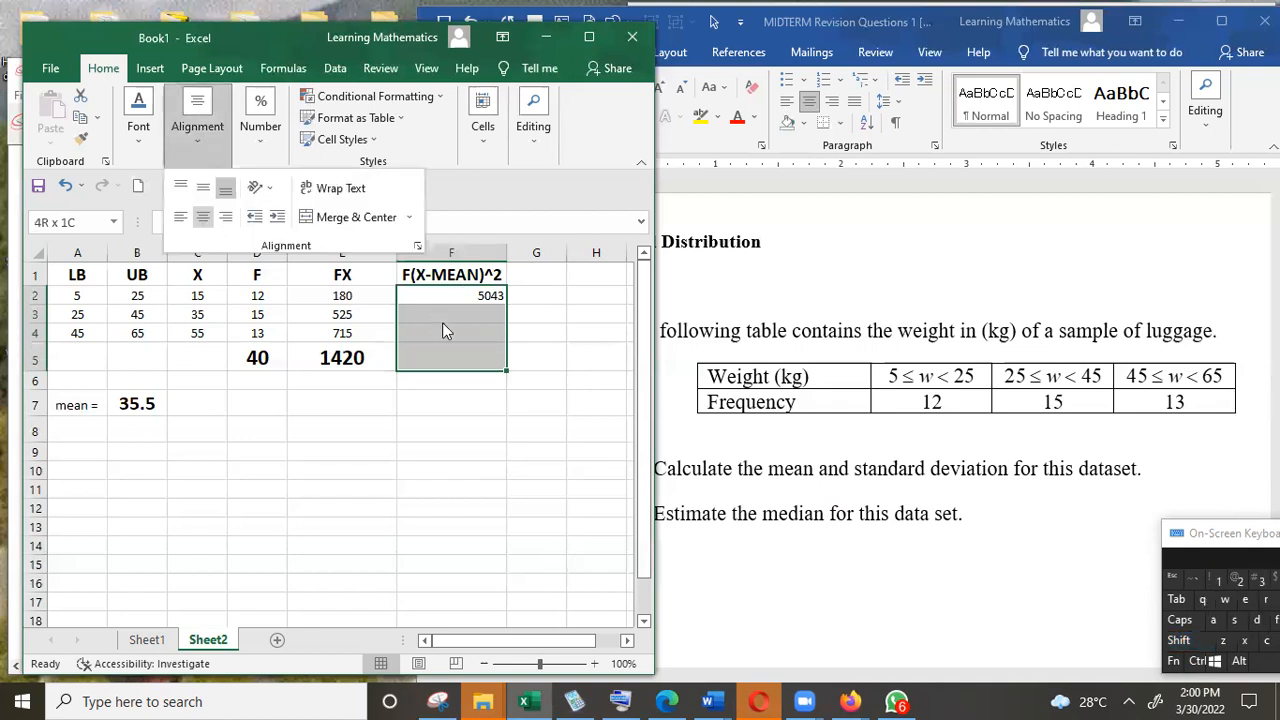
pyautogui.click(460, 290)
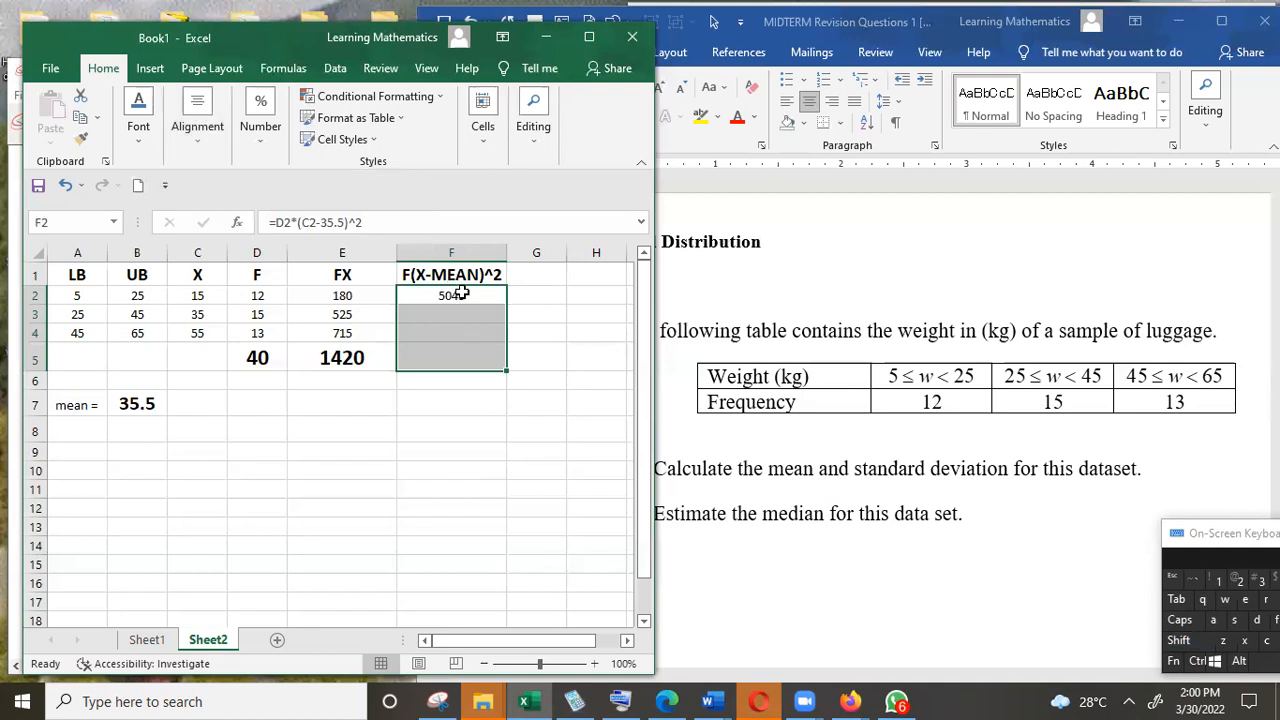
# Fill the F2 formula down to F4 and extend the sum formula from E5 to F5 to total the F(X-MEAN)^2 column
pyautogui.click(460, 294)
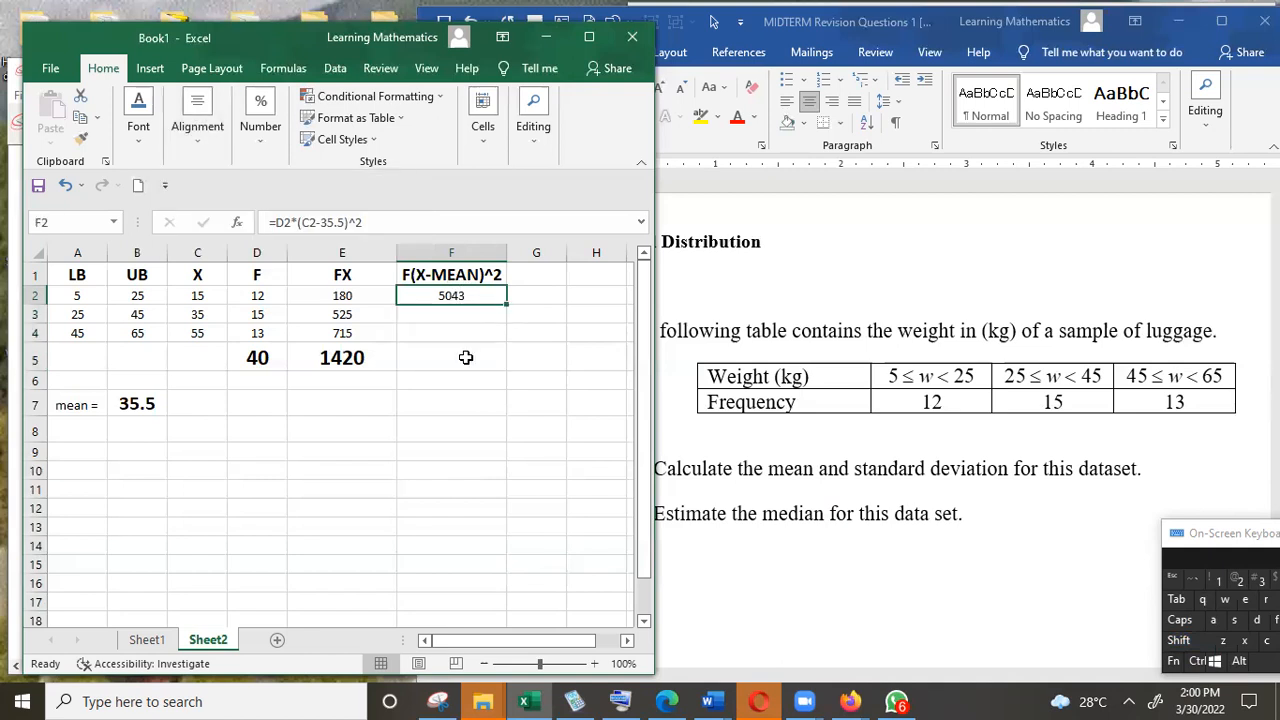
pyautogui.moveTo(466, 357); pyautogui.dragTo(470, 335)
pyautogui.click(400, 357)
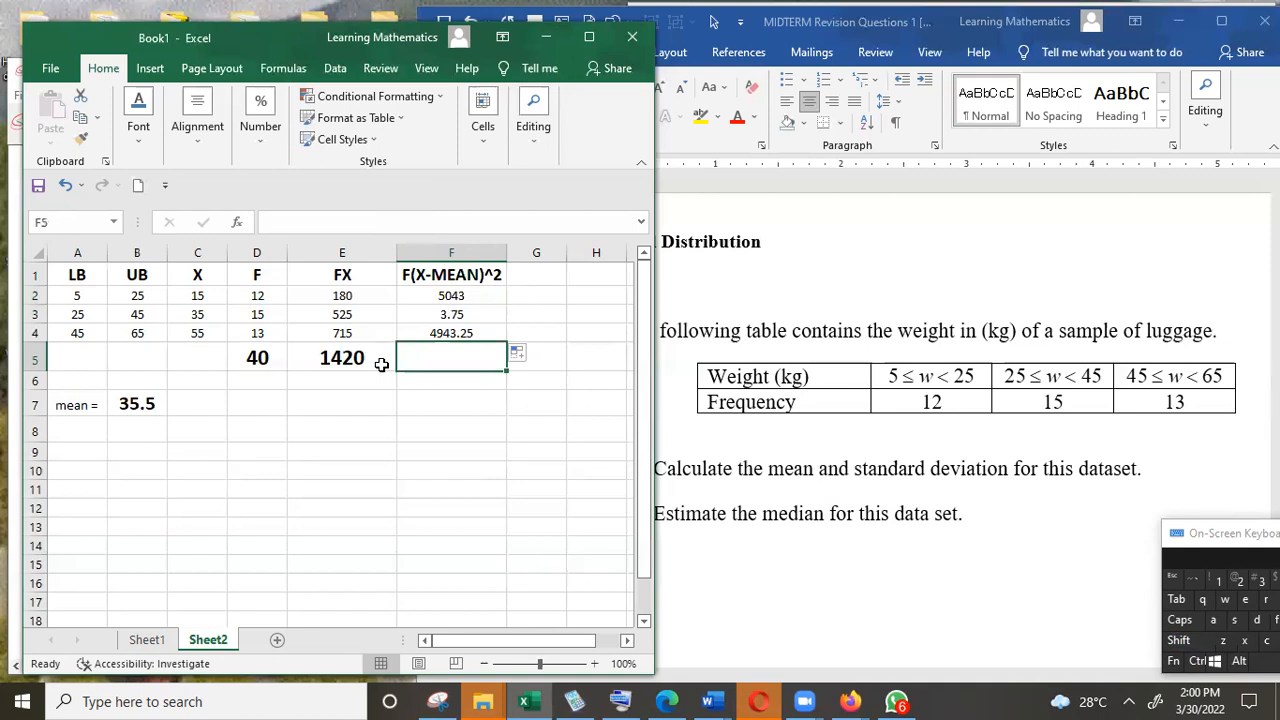
pyautogui.click(381, 365)
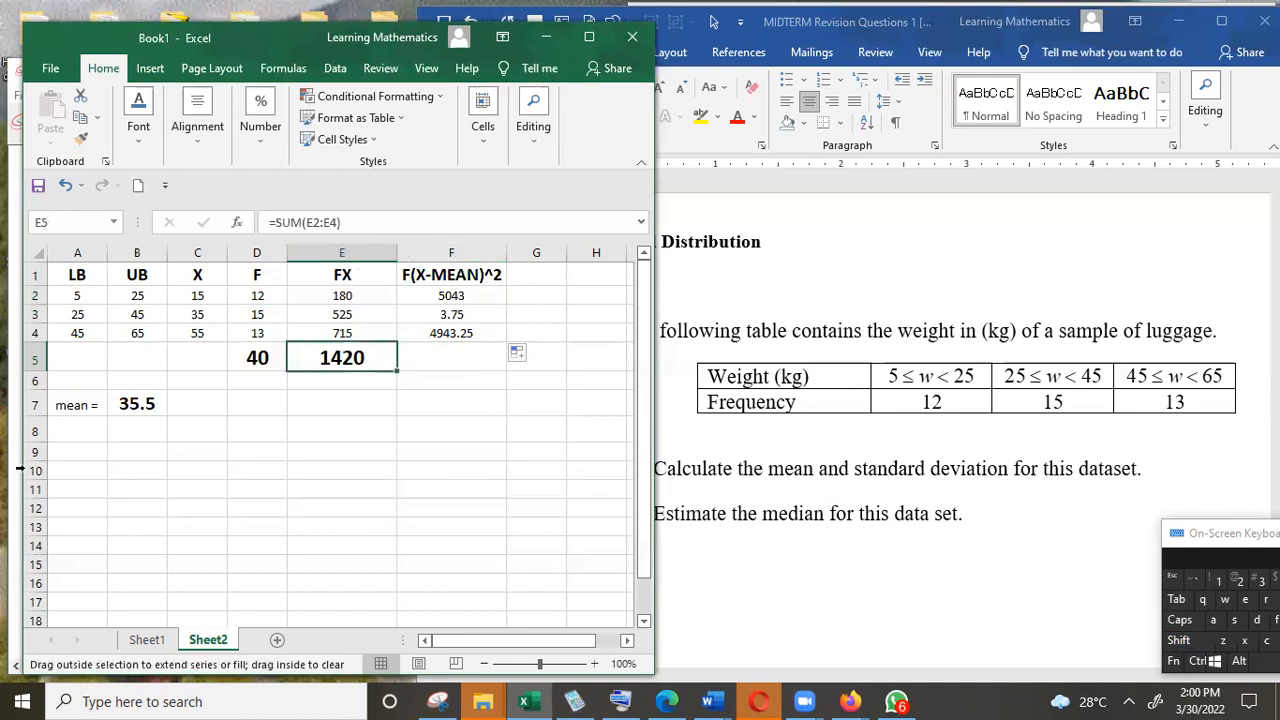
pyautogui.moveTo(397, 370); pyautogui.dragTo(460, 362)
# Enter the lowercase label variance = in cell A8, below the mean label
pyautogui.click(59, 432)
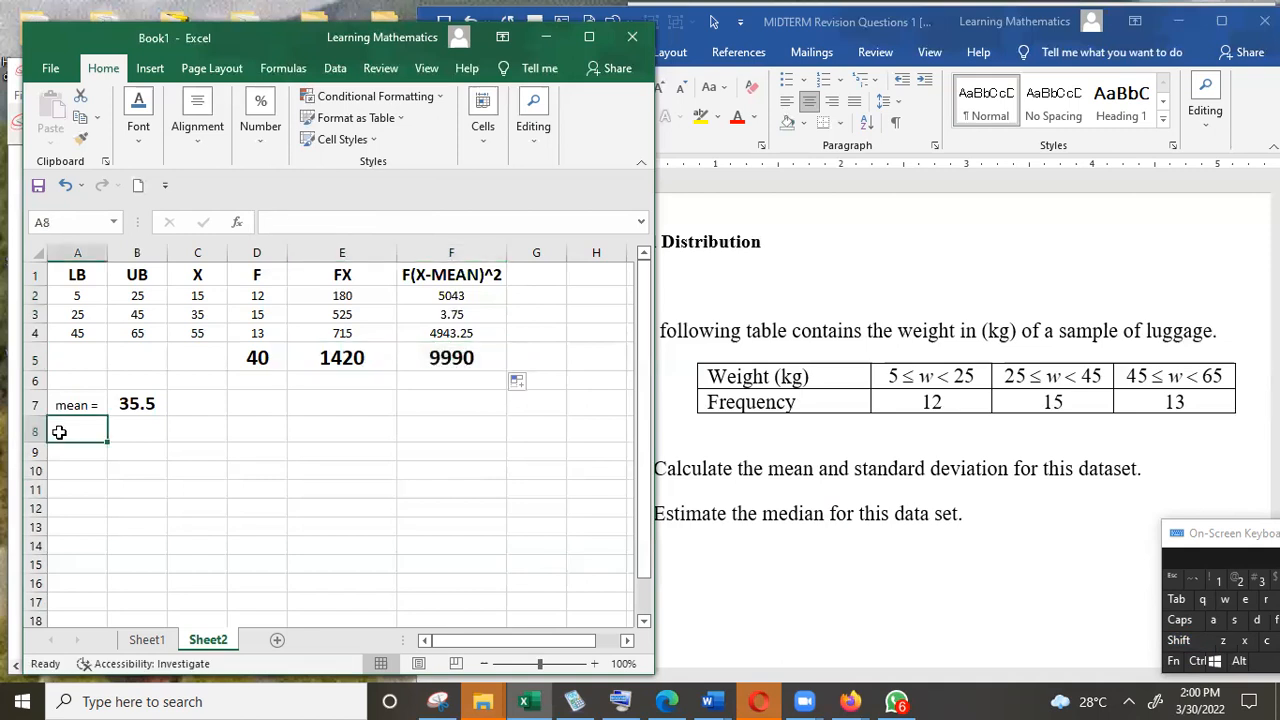
pyautogui.click(1211, 621)
pyautogui.write('ri')
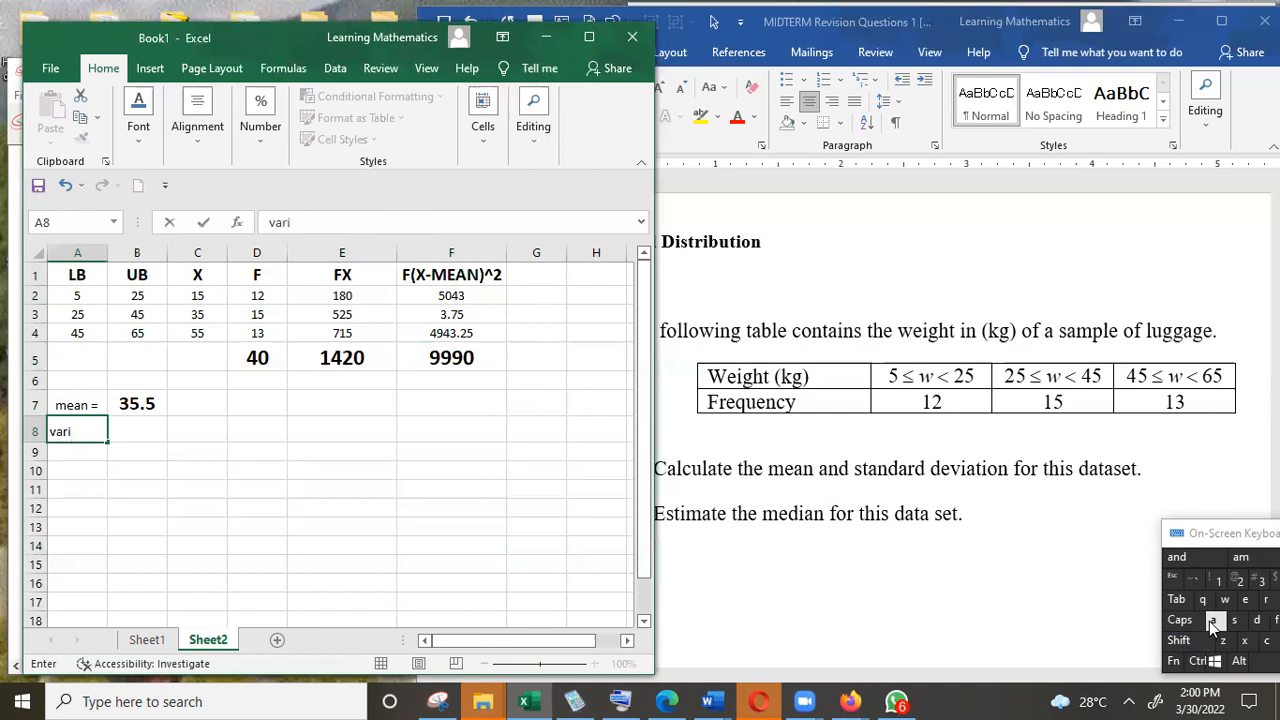
pyautogui.write('ance =')
pyautogui.press('Tab')
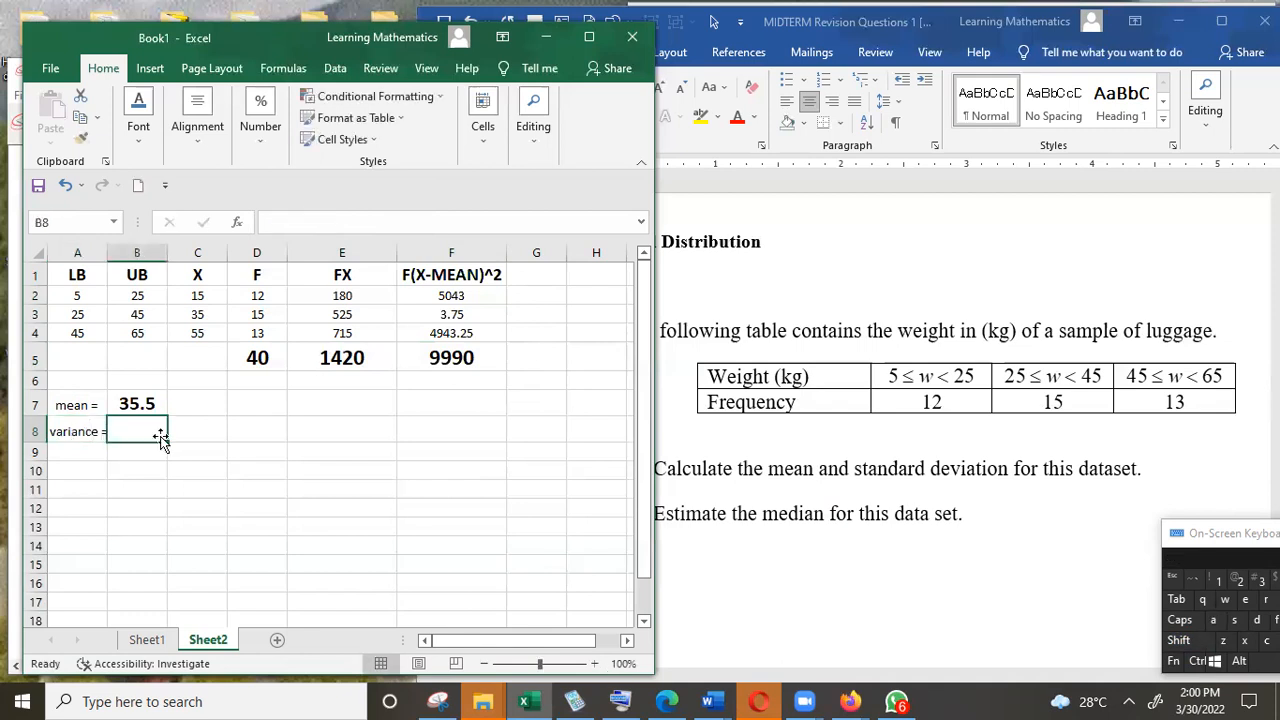
pyautogui.click(80, 405)
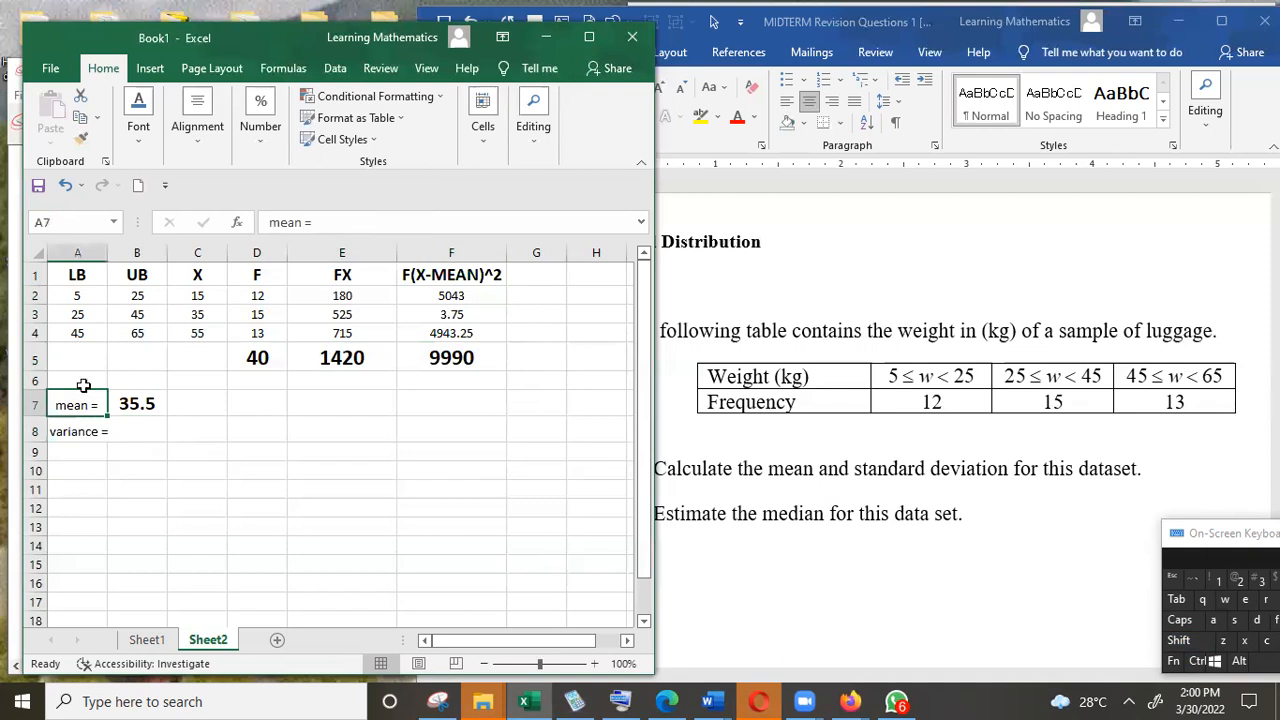
pyautogui.press('Down')
pyautogui.moveTo(104, 254); pyautogui.dragTo(102, 250)
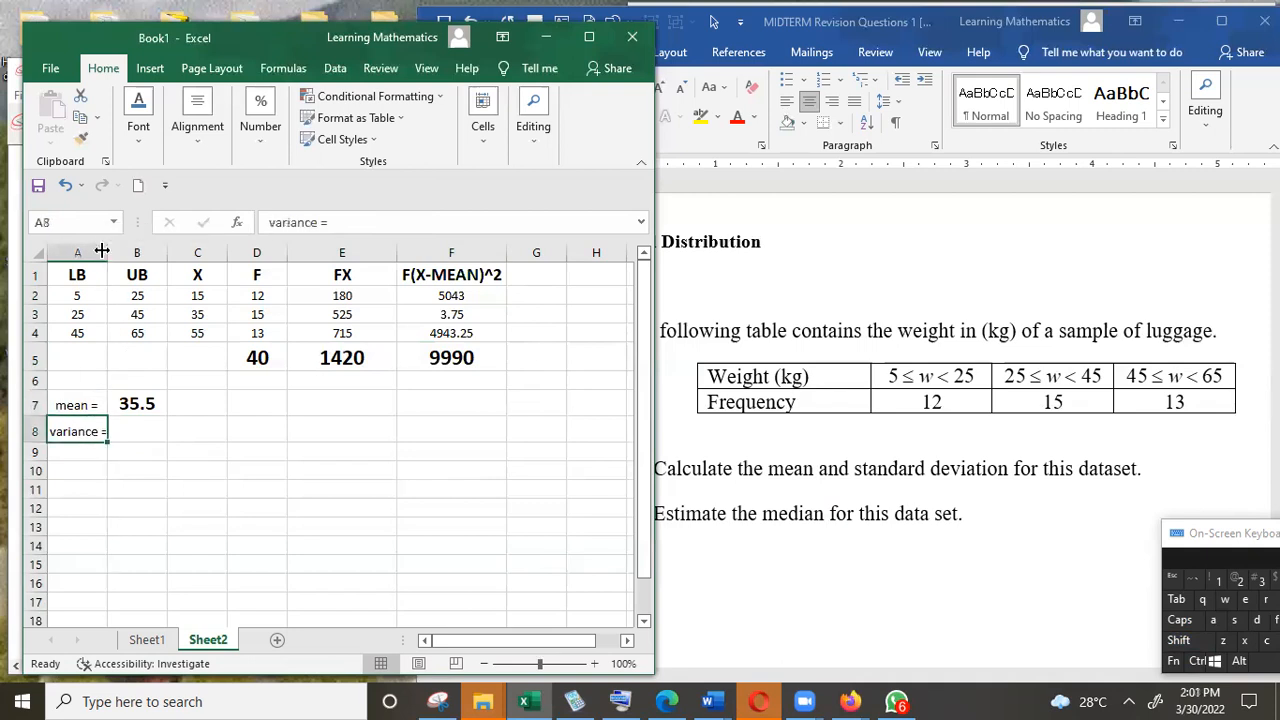
pyautogui.click(140, 432)
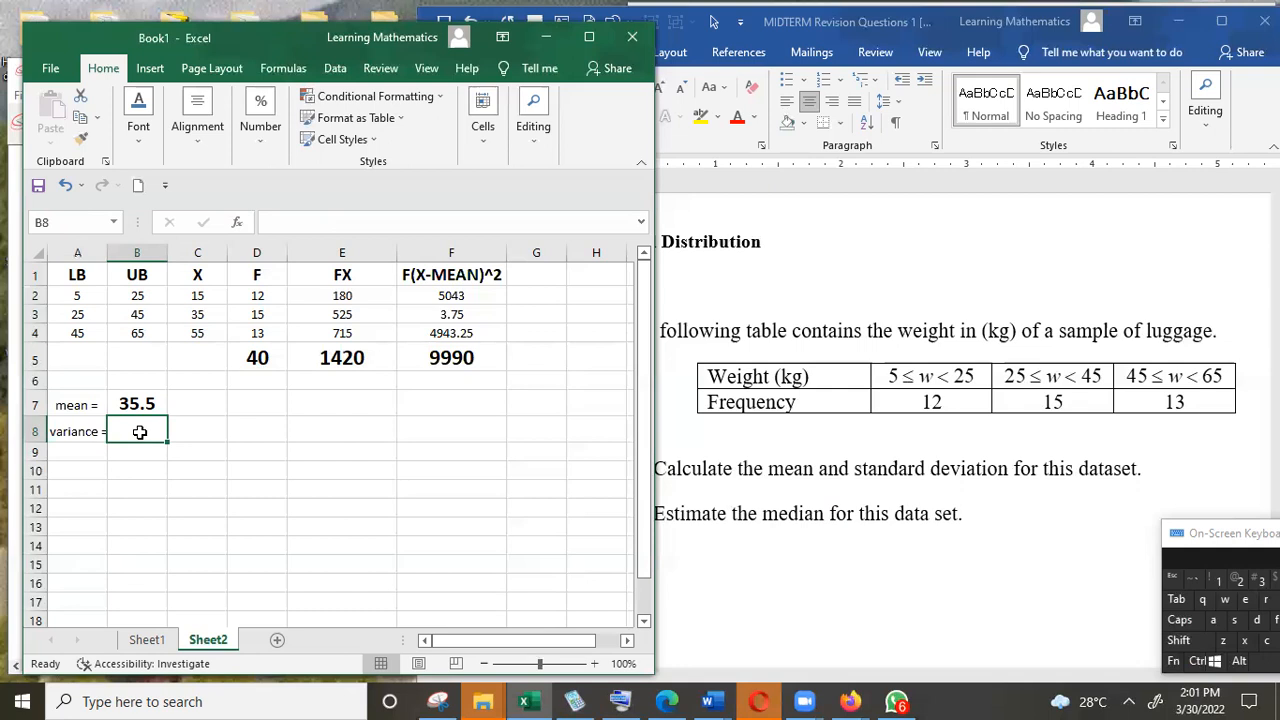
# Right-align the mean = label in cell A7
pyautogui.click(80, 405)
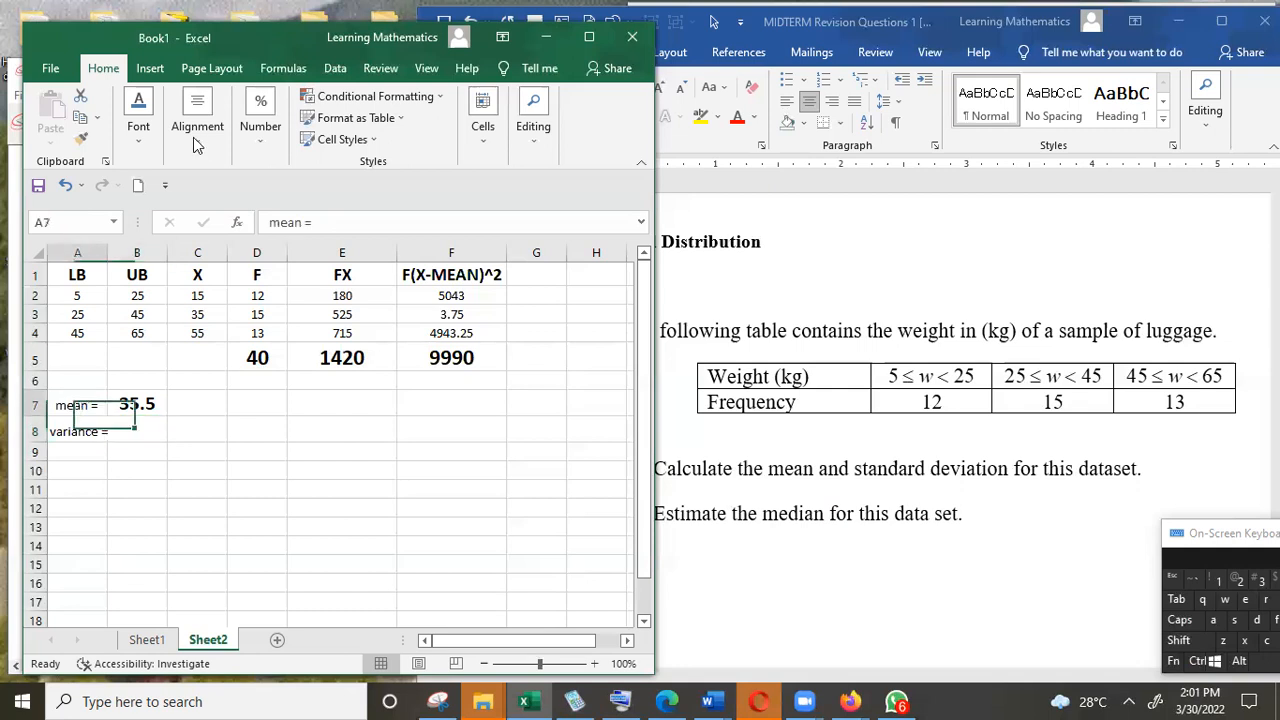
pyautogui.click(197, 140)
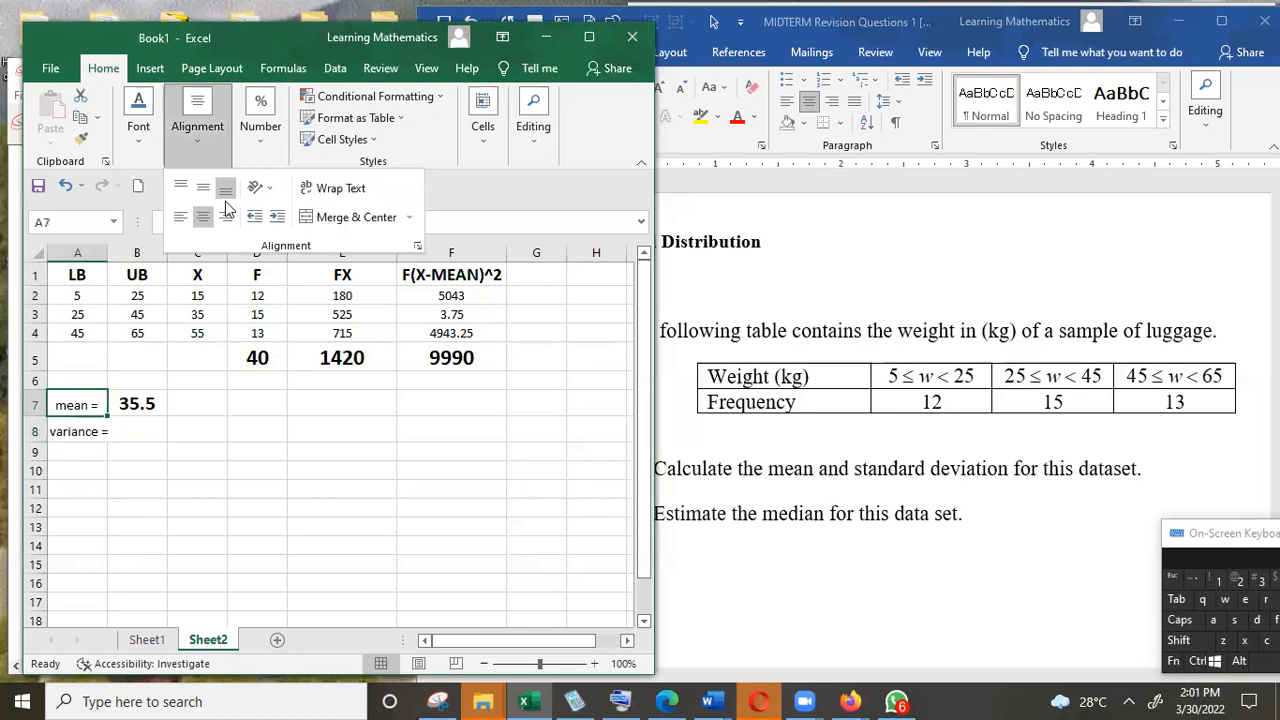
pyautogui.click(132, 425)
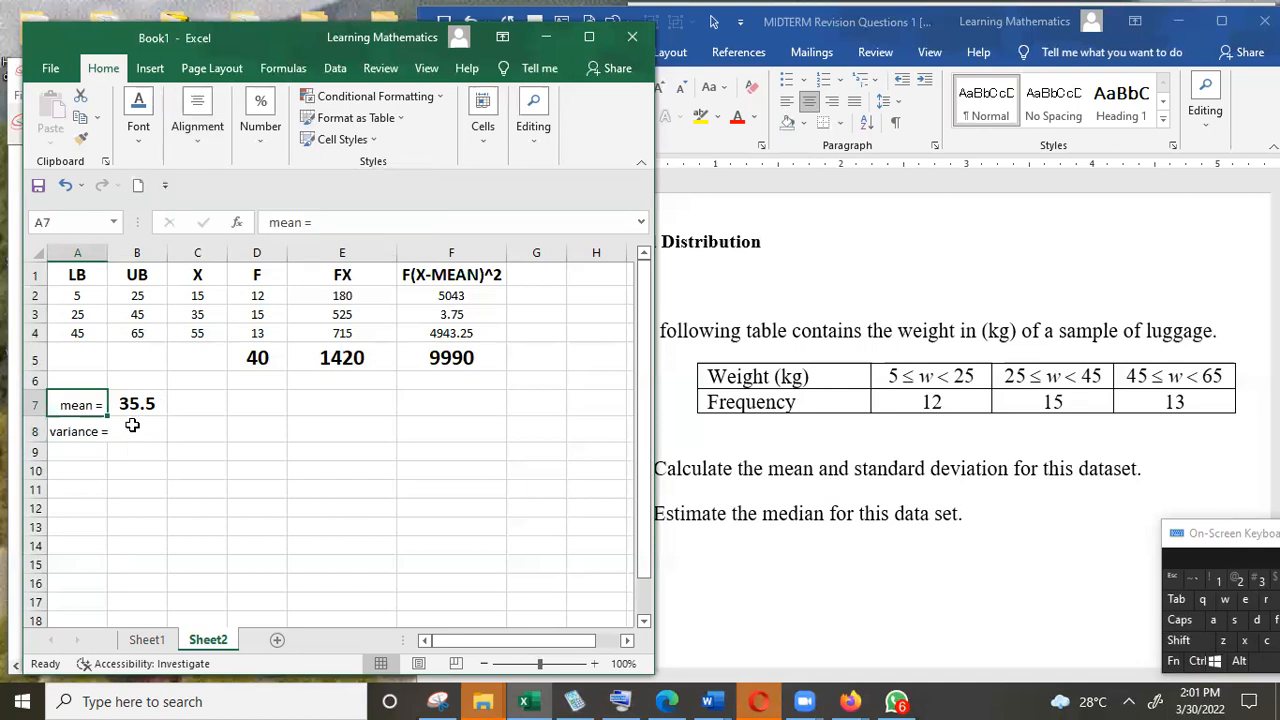
# Calculate the variance in cell B8 with the formula =F5/D5
pyautogui.click(132, 425)
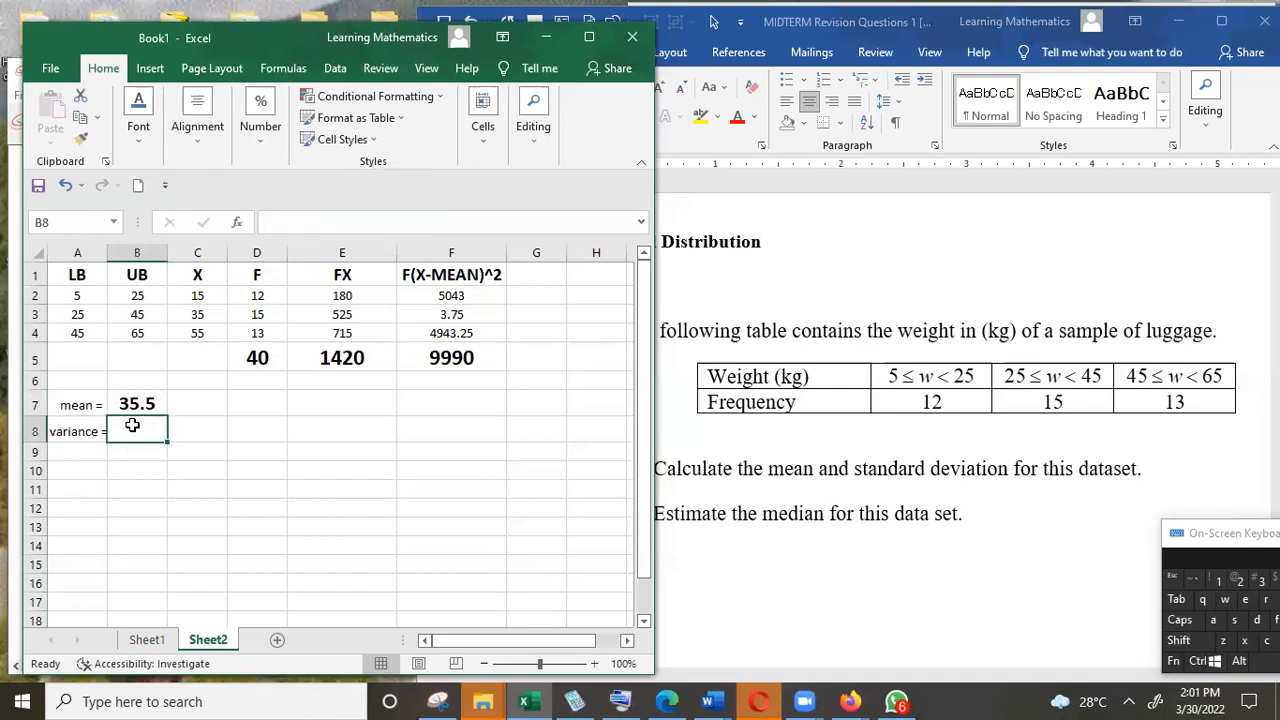
pyautogui.write('=')
pyautogui.click(451, 359)
pyautogui.write('/')
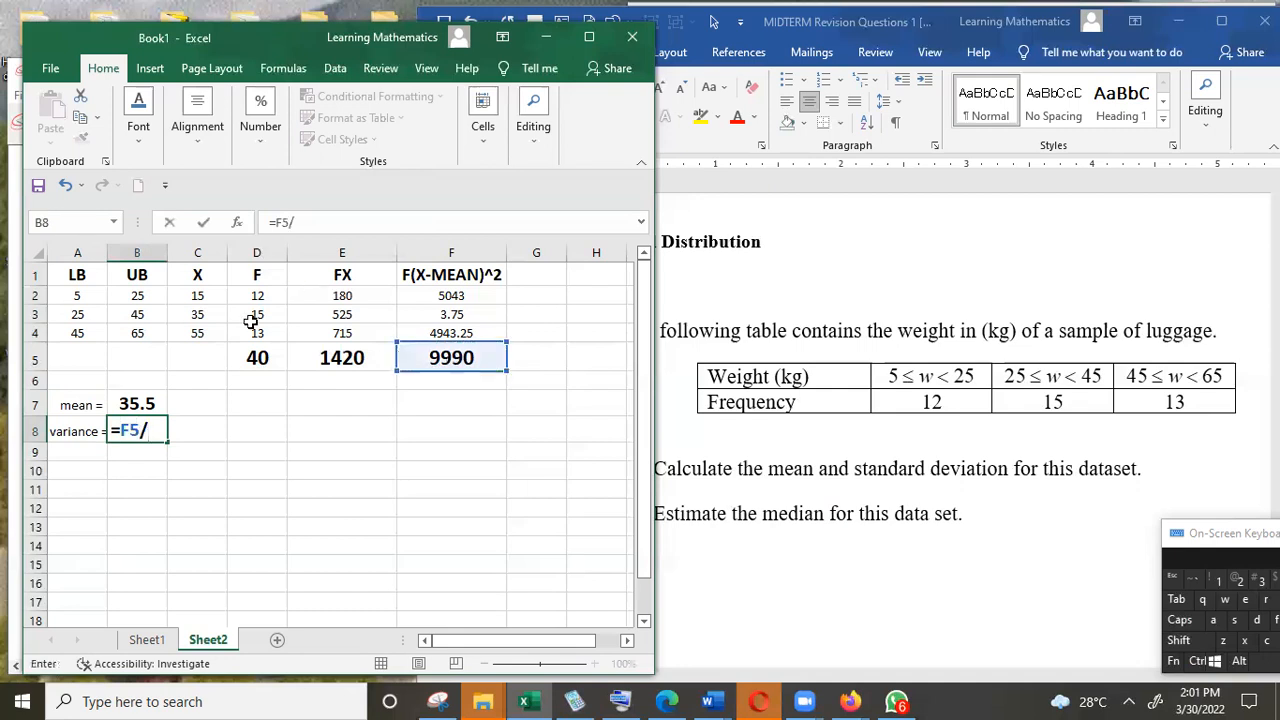
pyautogui.click(257, 358)
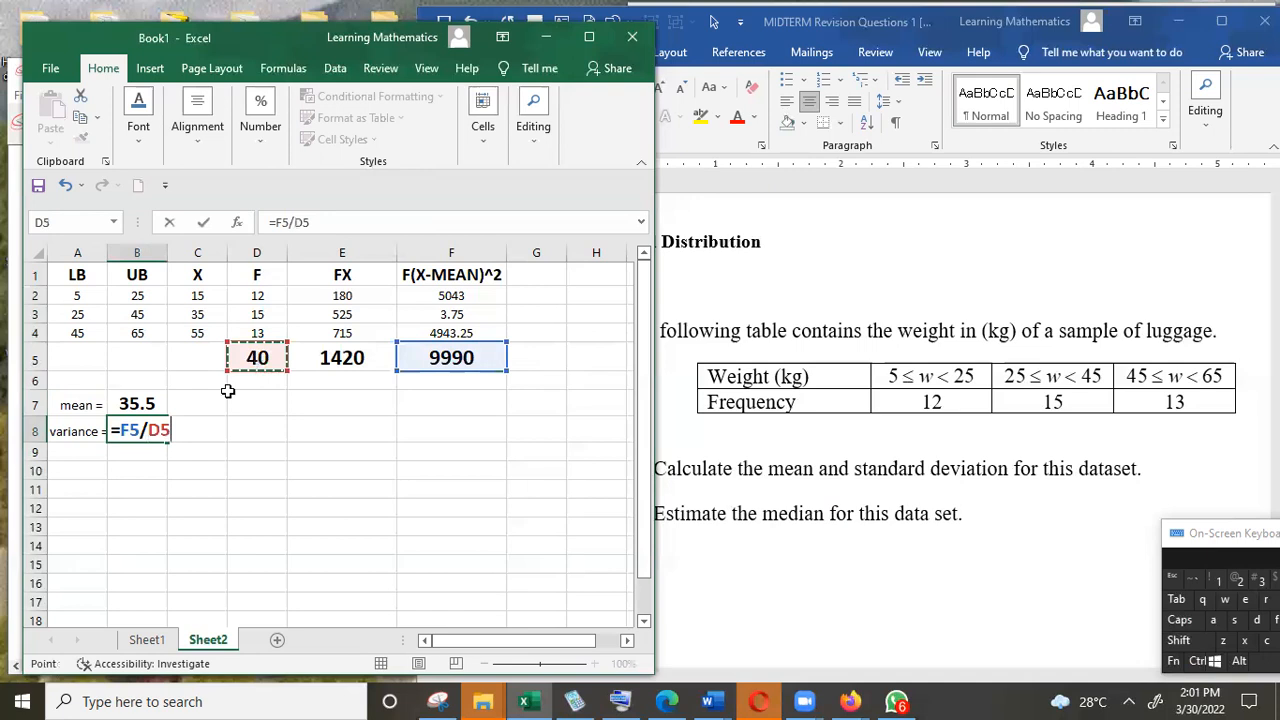
pyautogui.press('Return')
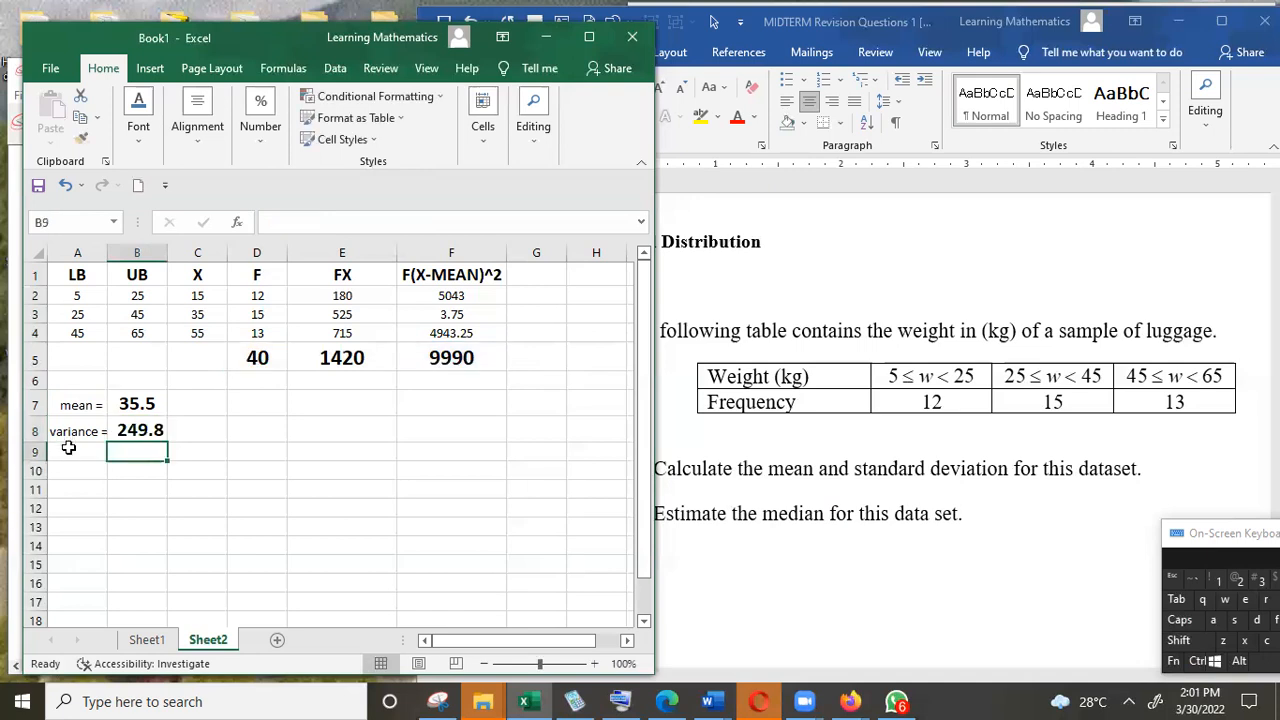
# Enter the label standard deviation = in cell A9 and autofit column A to its contents
pyautogui.click(68, 448)
pyautogui.write('st')
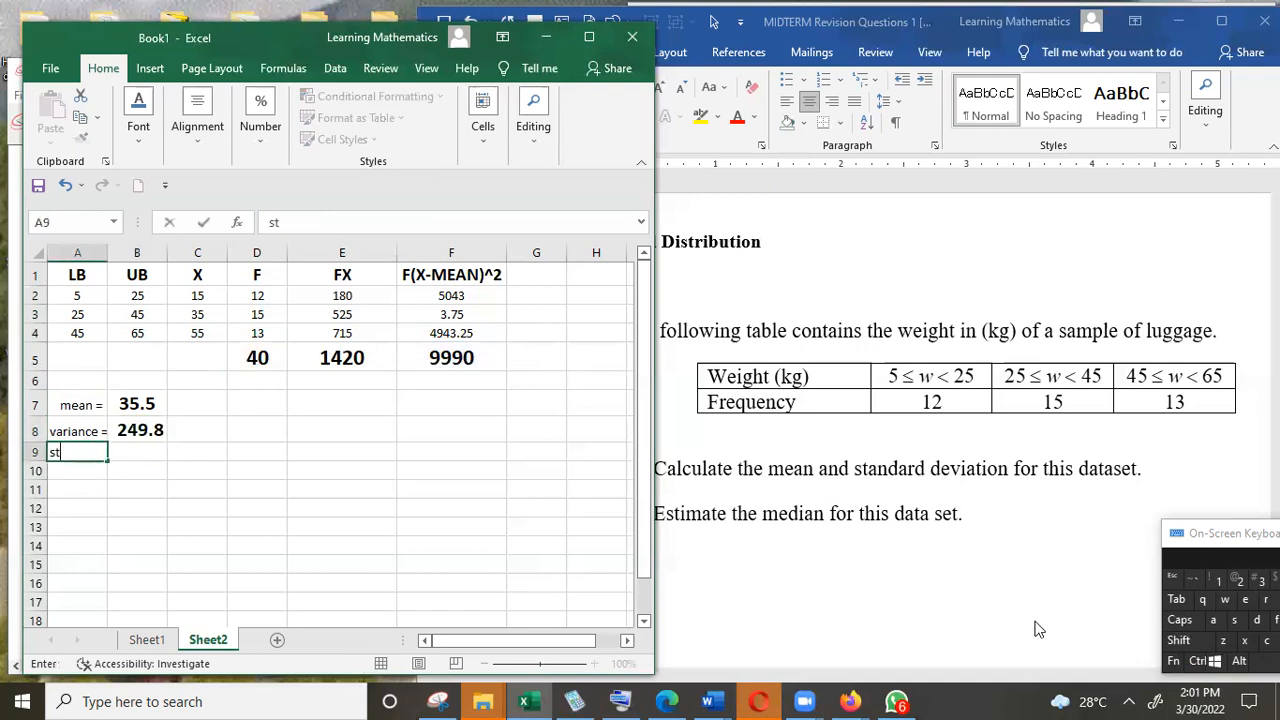
pyautogui.click(1186, 622)
pyautogui.click(1212, 622)
pyautogui.write('nd')
pyautogui.click(1212, 622)
pyautogui.write('rd devi')
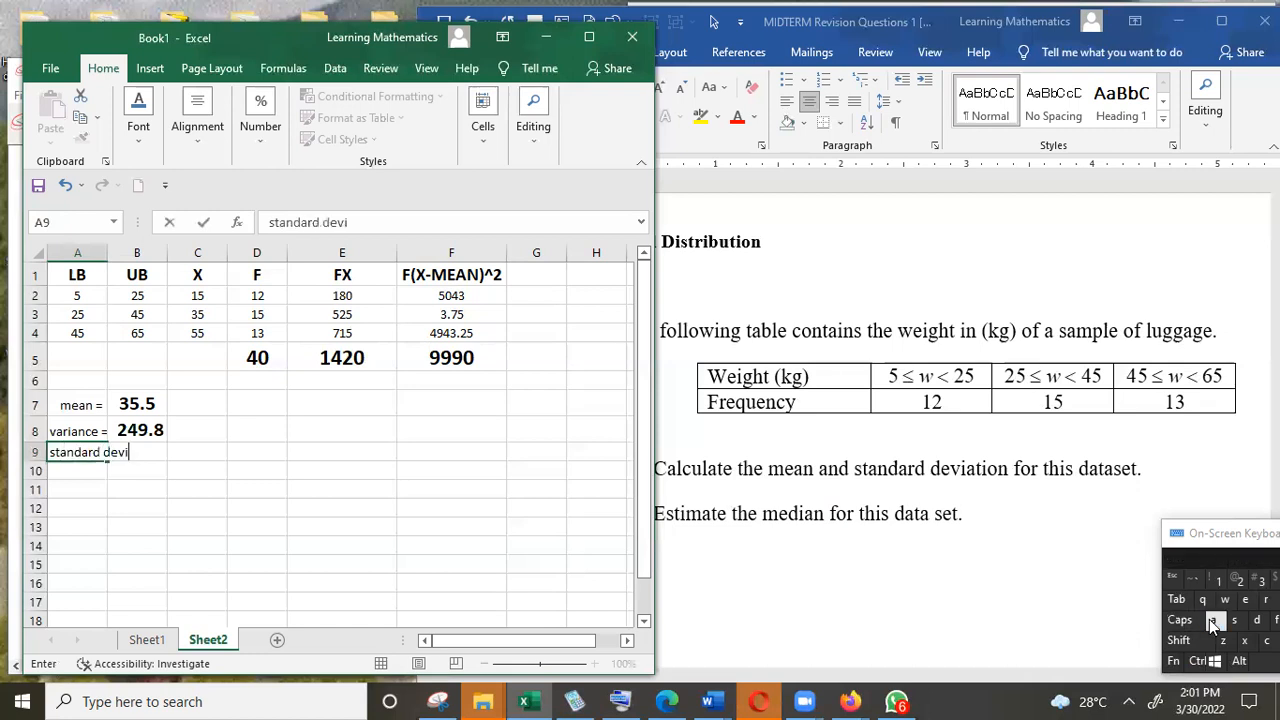
pyautogui.write('ation =')
pyautogui.press('Return')
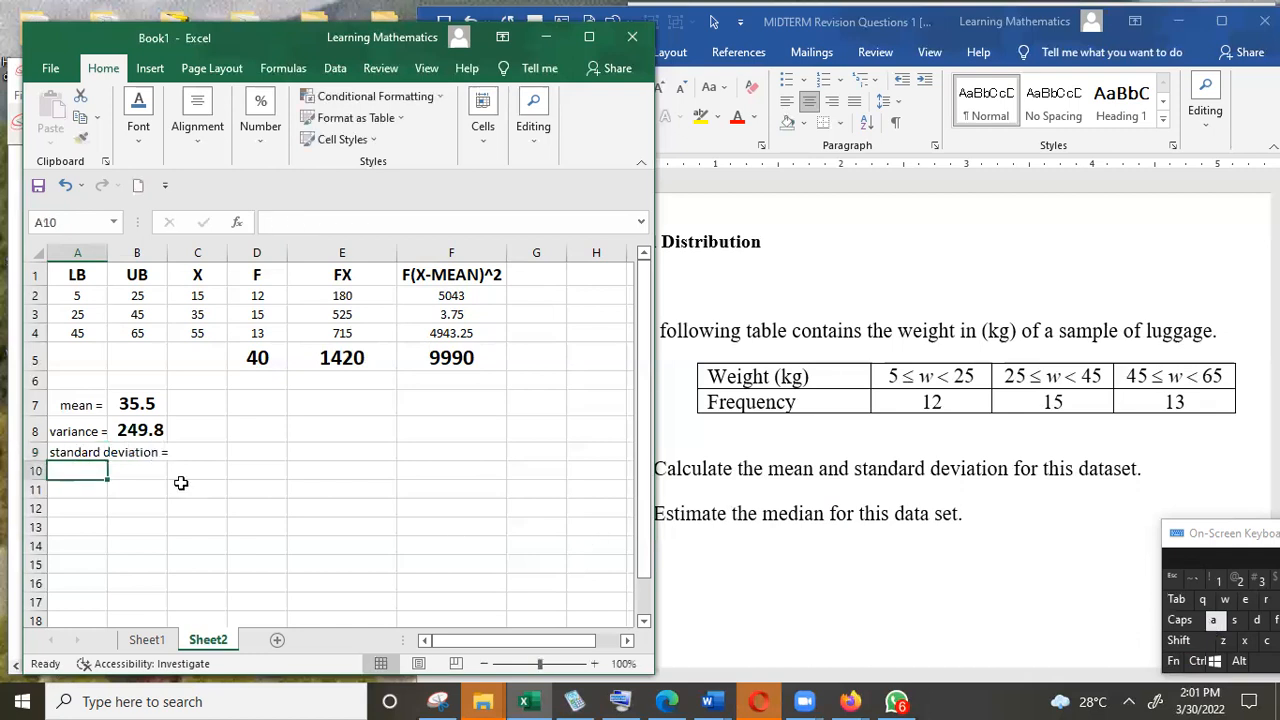
pyautogui.click(97, 454)
pyautogui.doubleClick(109, 260)
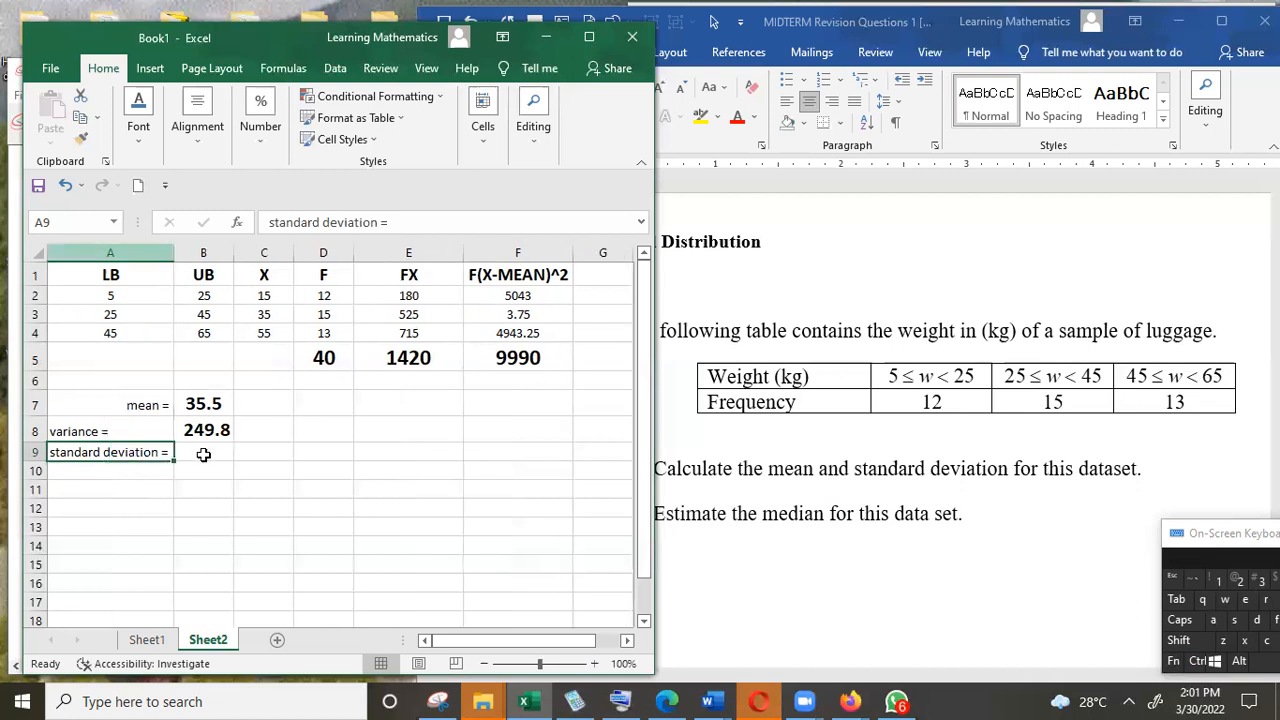
# Right-align the mean, variance and standard deviation labels in cells A7:A9
pyautogui.click(134, 405)
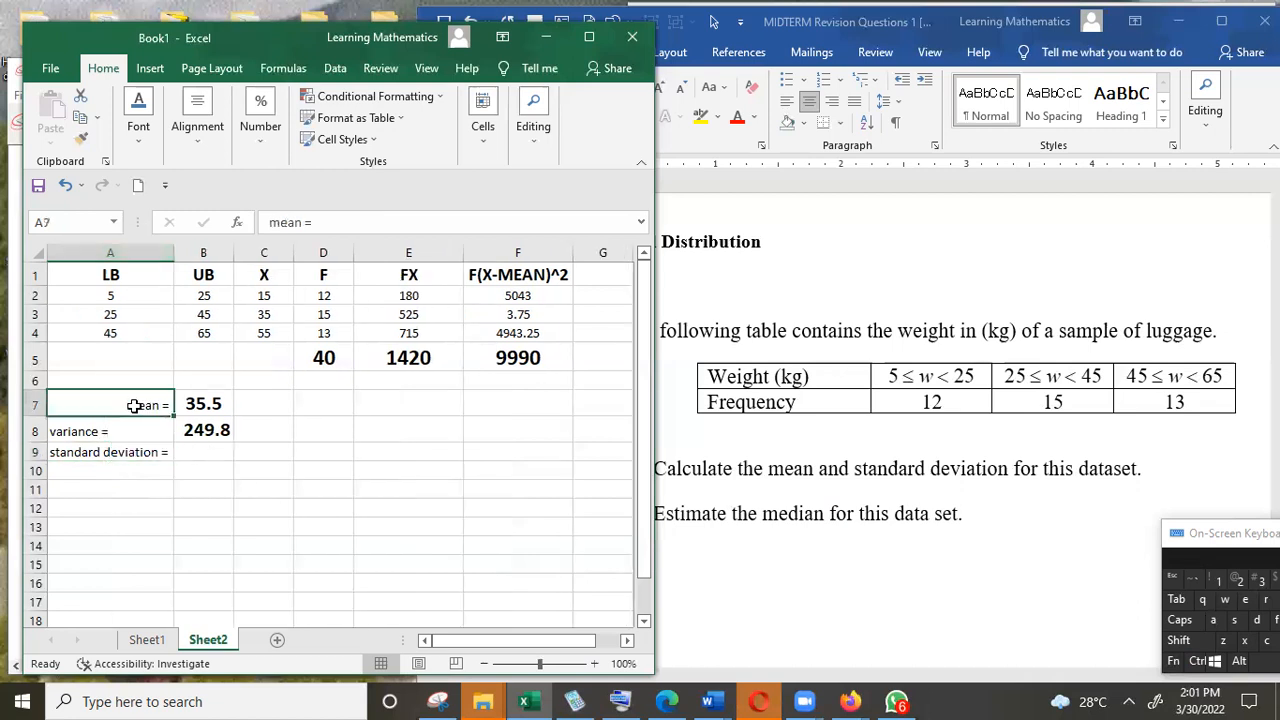
pyautogui.hotkey('shift', 'Down')
pyautogui.hotkey('shift', 'Down')
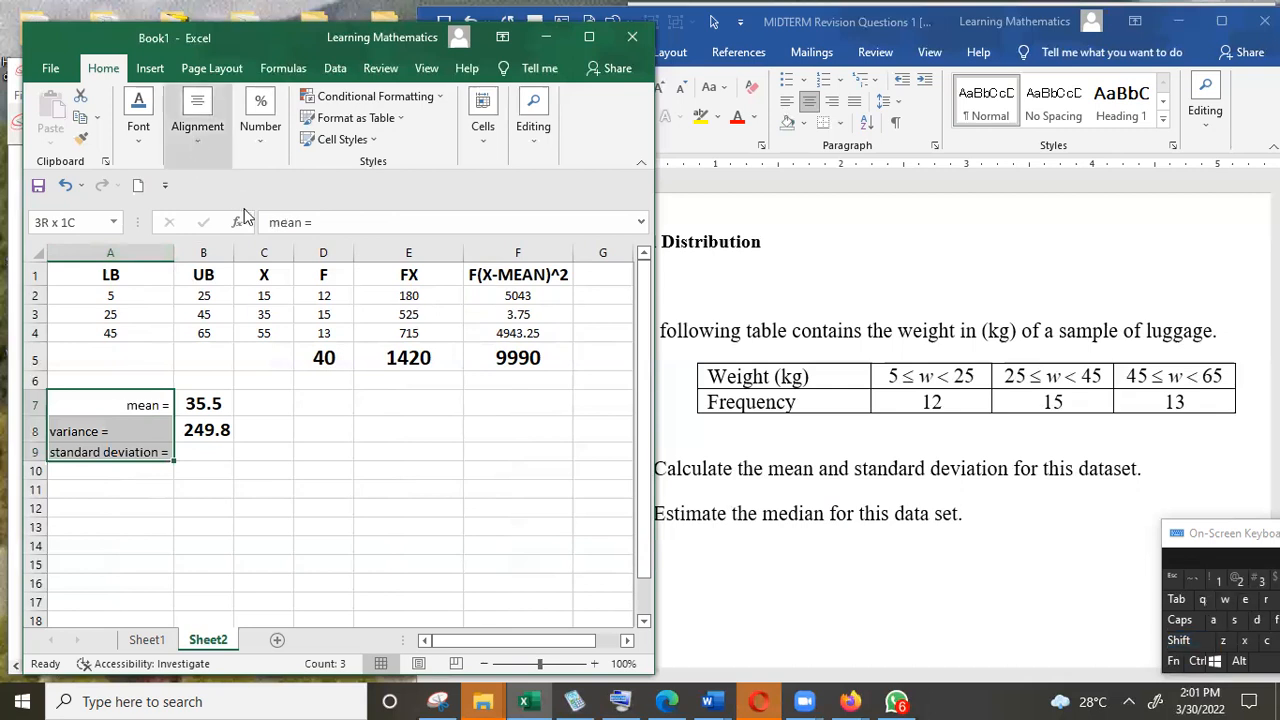
pyautogui.click(225, 216)
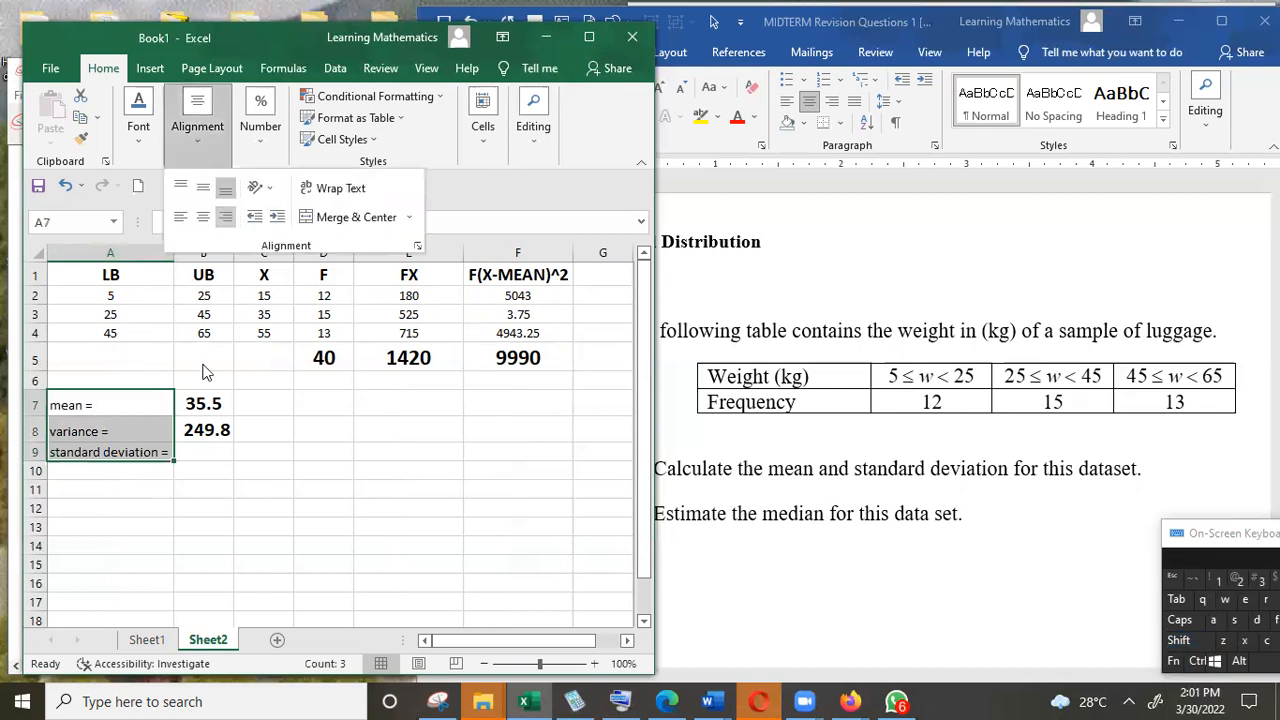
# Calculate the standard deviation in cell B9 as the square root of the variance, =SQRT(B8)
pyautogui.click(196, 453)
pyautogui.write('=')
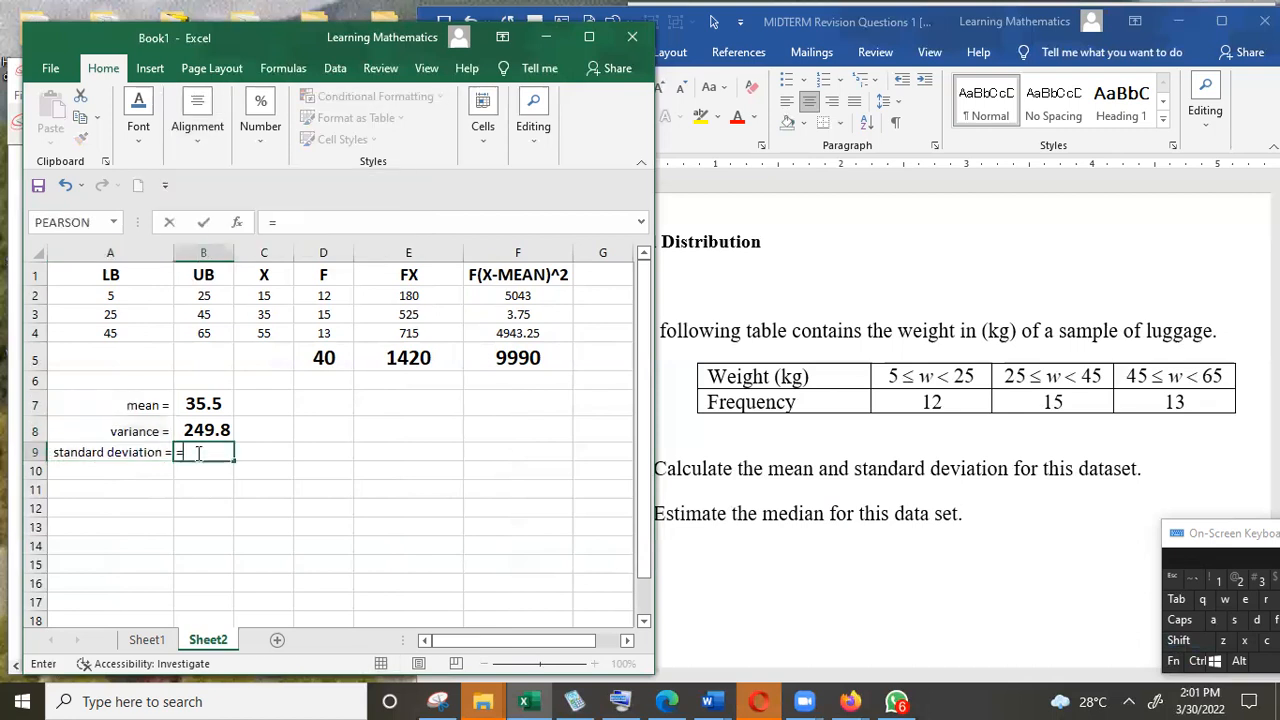
pyautogui.write('sqrt(')
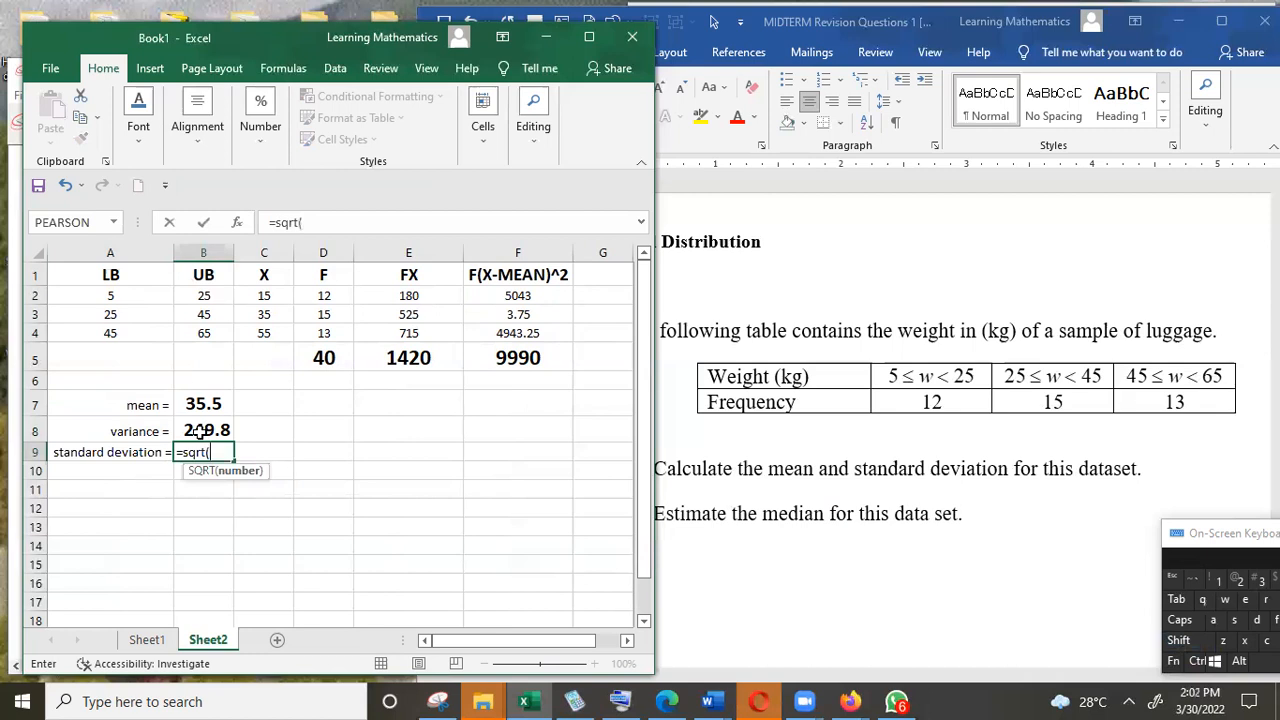
pyautogui.click(199, 431)
pyautogui.press('Return')
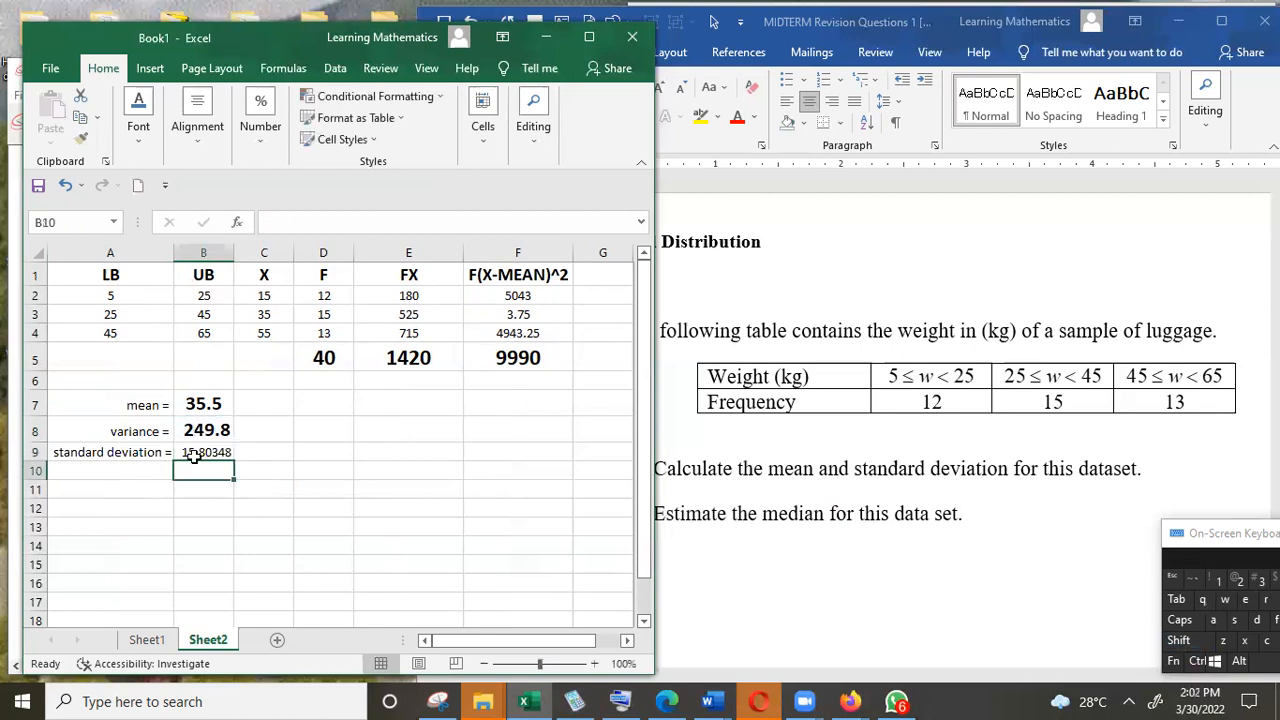
# Make the standard deviation result in B9 bold at font size 16 and widen column B to show more decimals
pyautogui.click(205, 452)
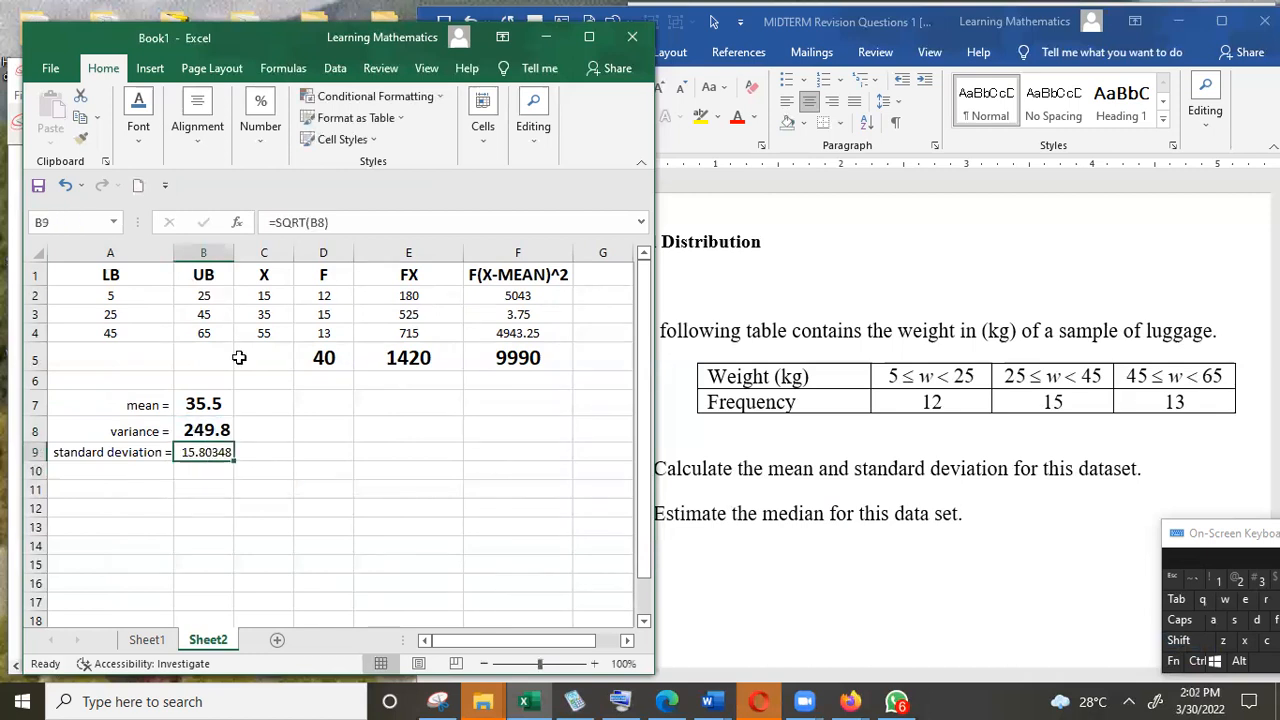
pyautogui.click(139, 135)
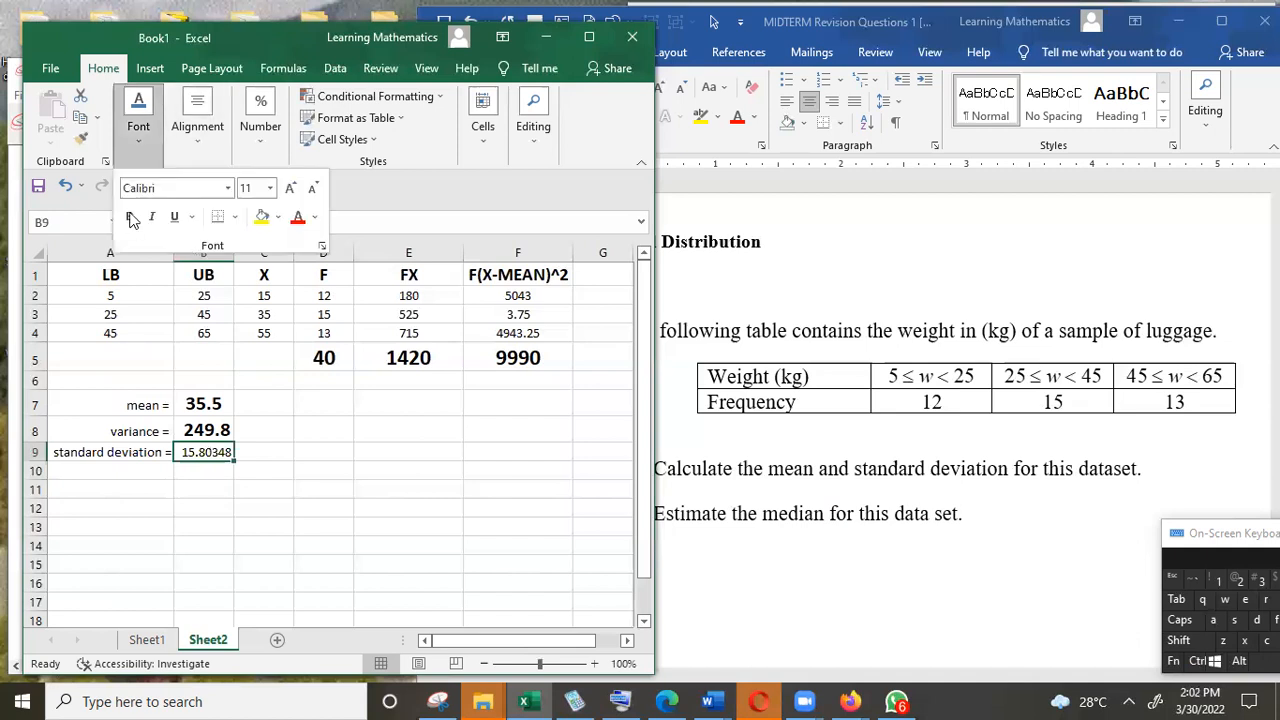
pyautogui.hotkey('ctrl', 'b')
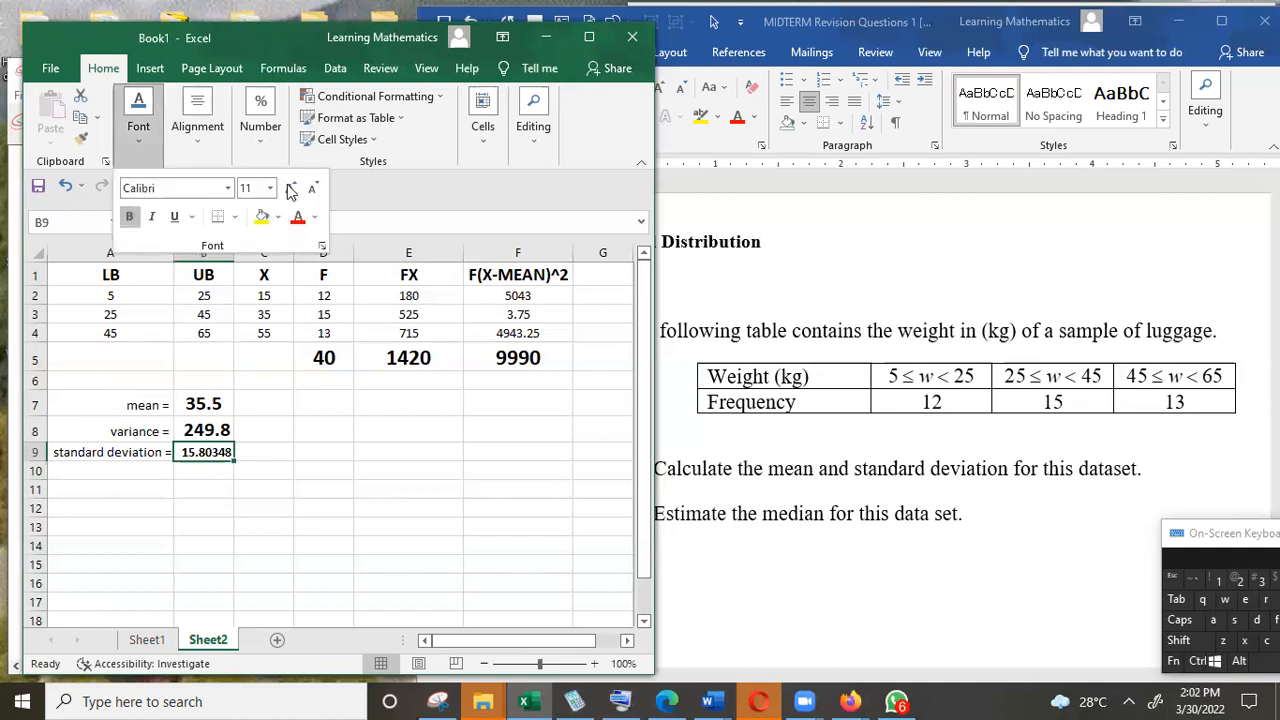
pyautogui.click(290, 190)
pyautogui.click(290, 190)
pyautogui.click(290, 190)
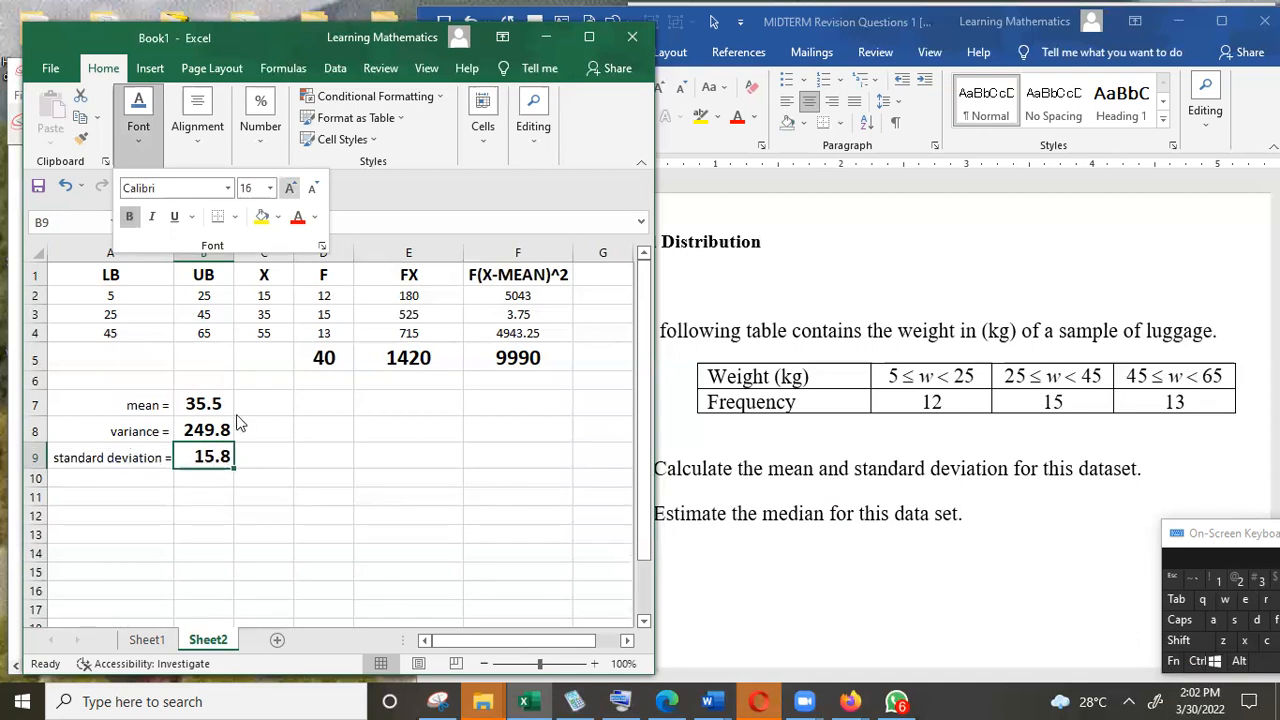
pyautogui.moveTo(232, 255); pyautogui.dragTo(244, 492)
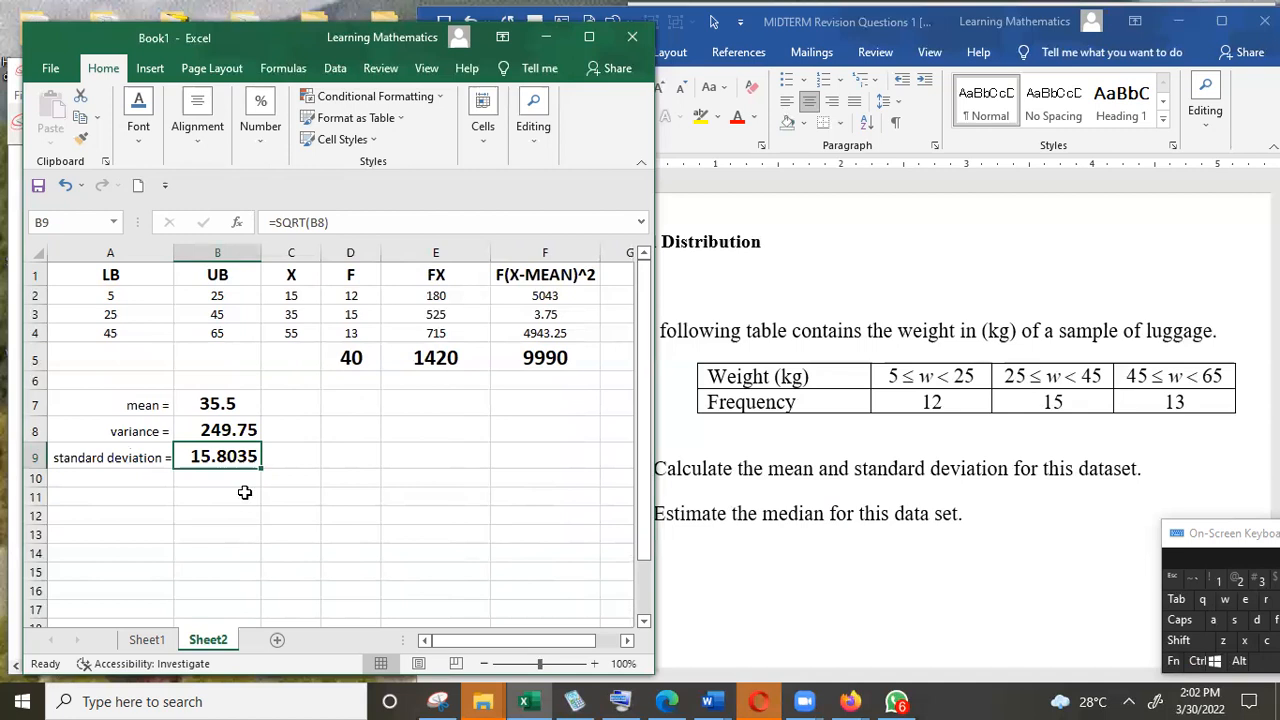
pyautogui.click(244, 492)
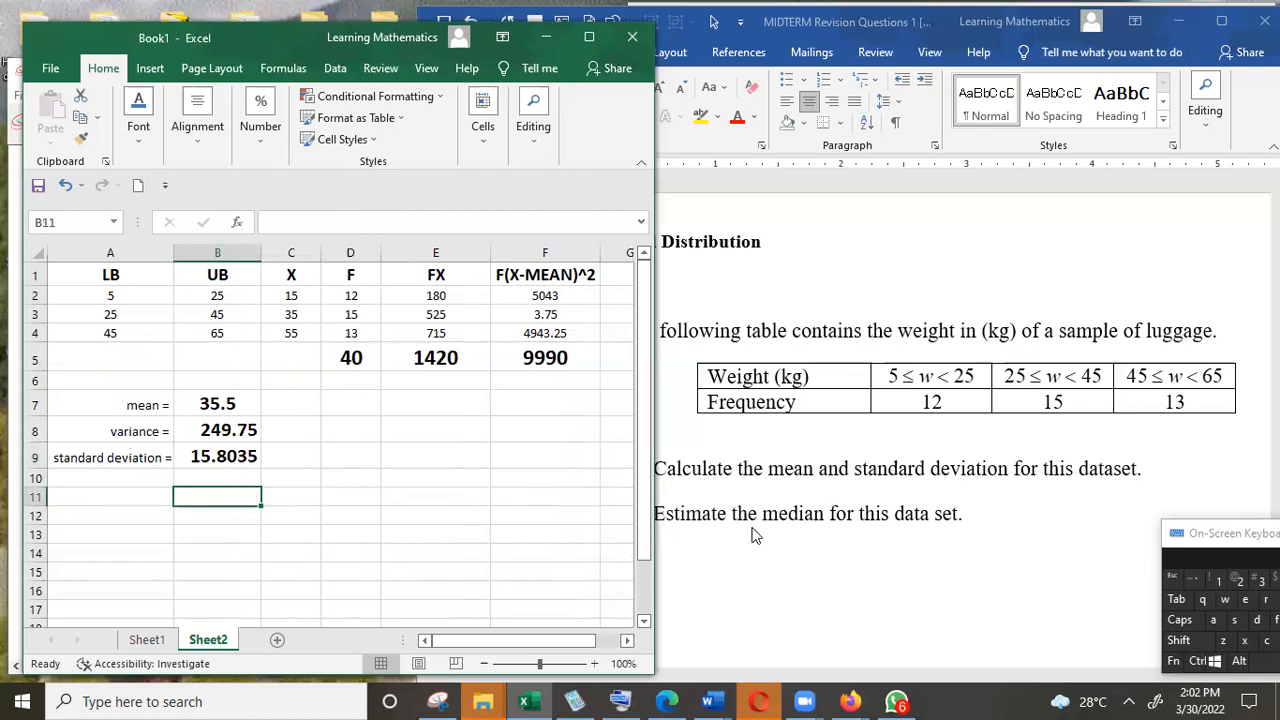